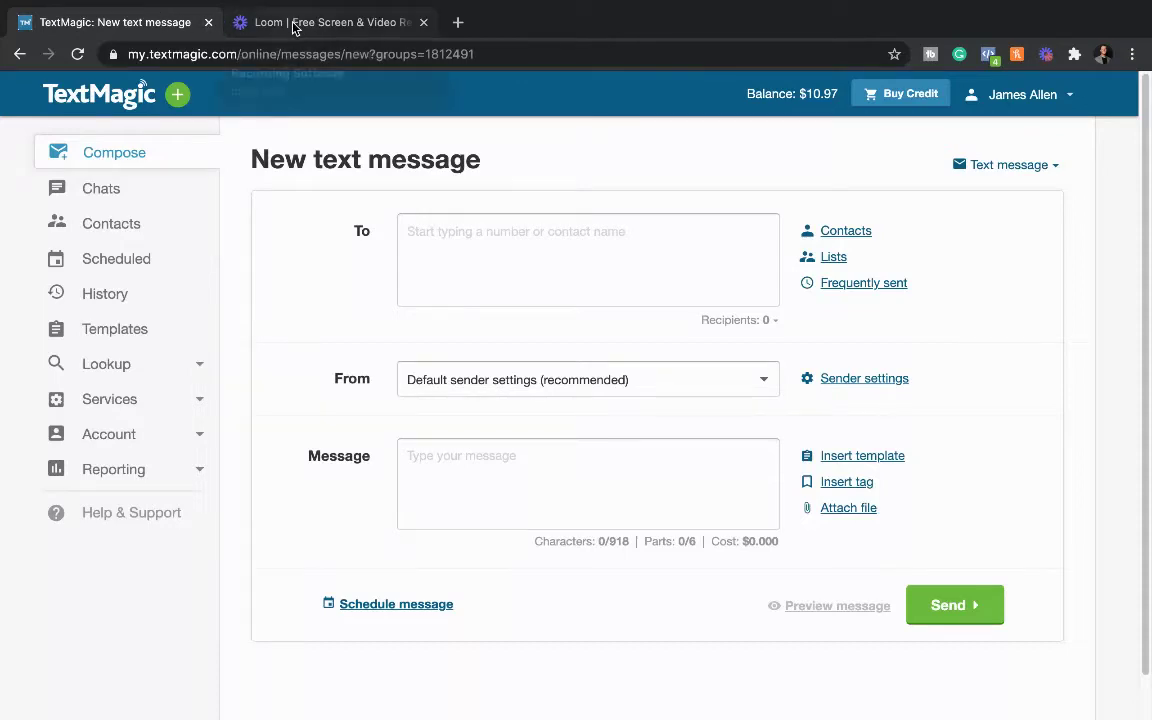
- Pause and resume the Loom recording, close the Loom library tab, and open a new Google tab
click(293, 28)
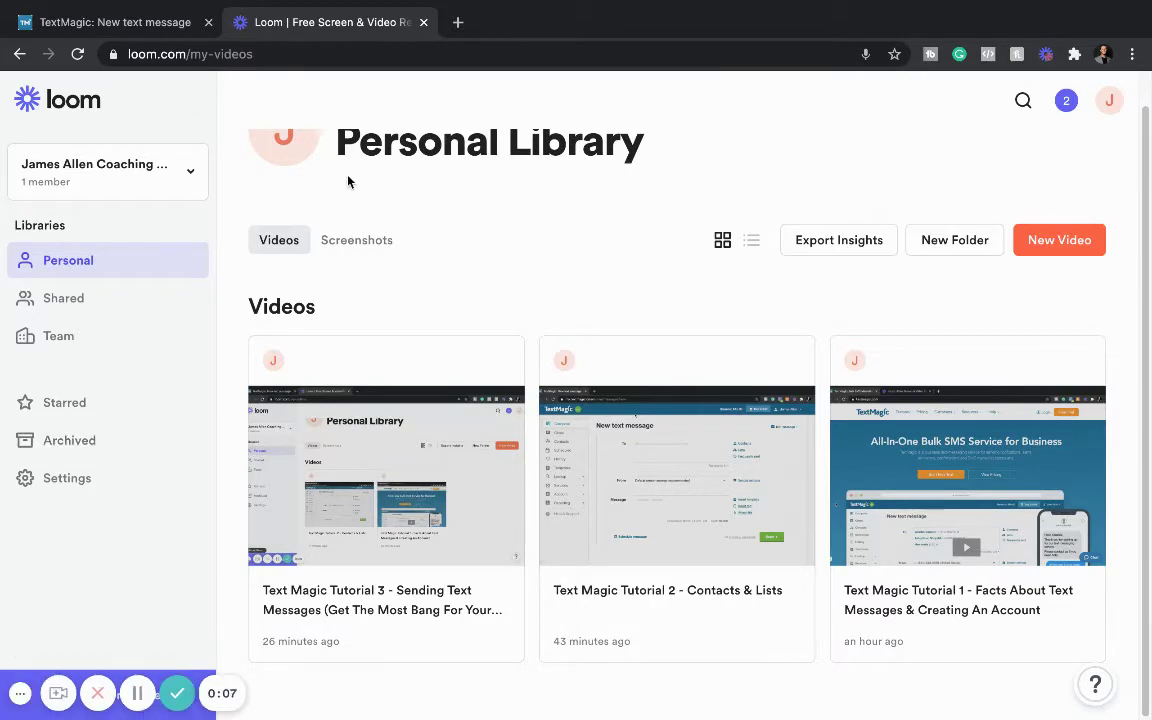
click(137, 693)
click(137, 693)
click(19, 697)
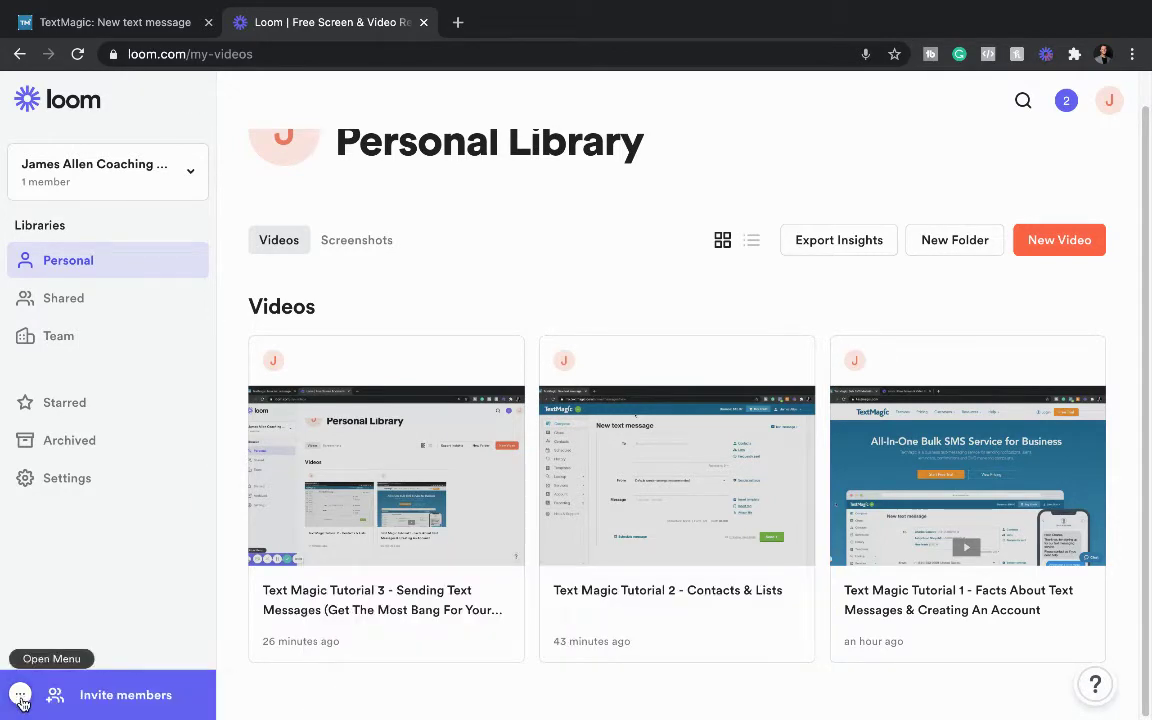
click(422, 23)
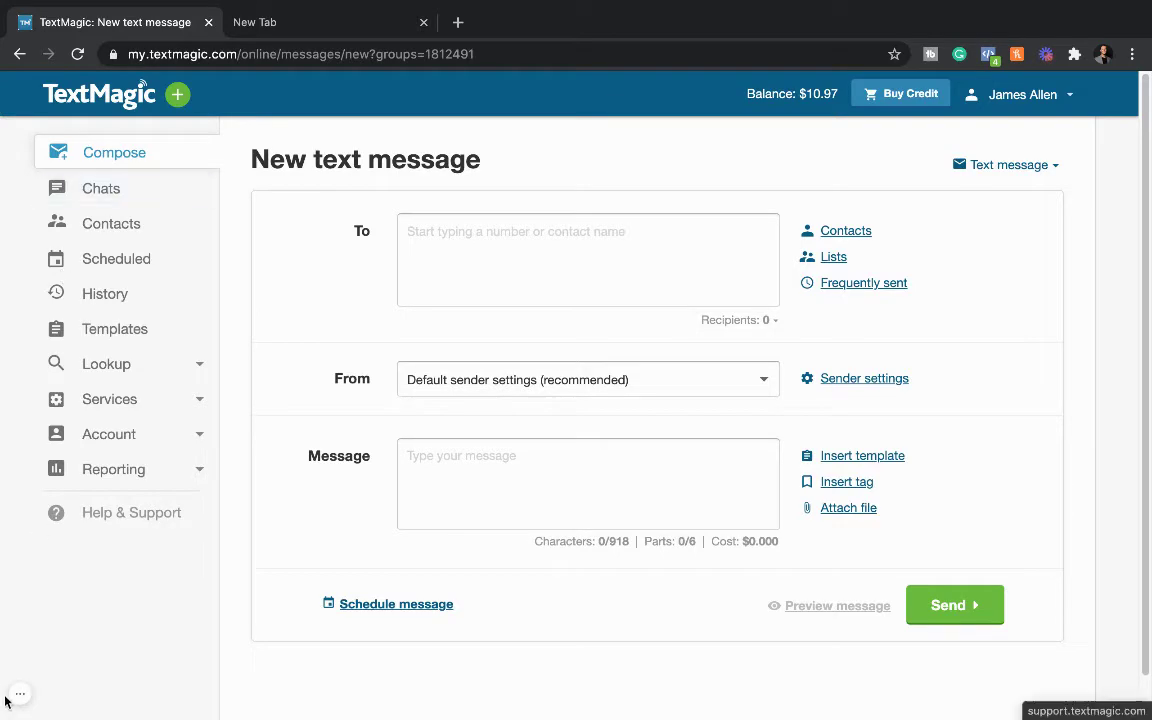
click(421, 29)
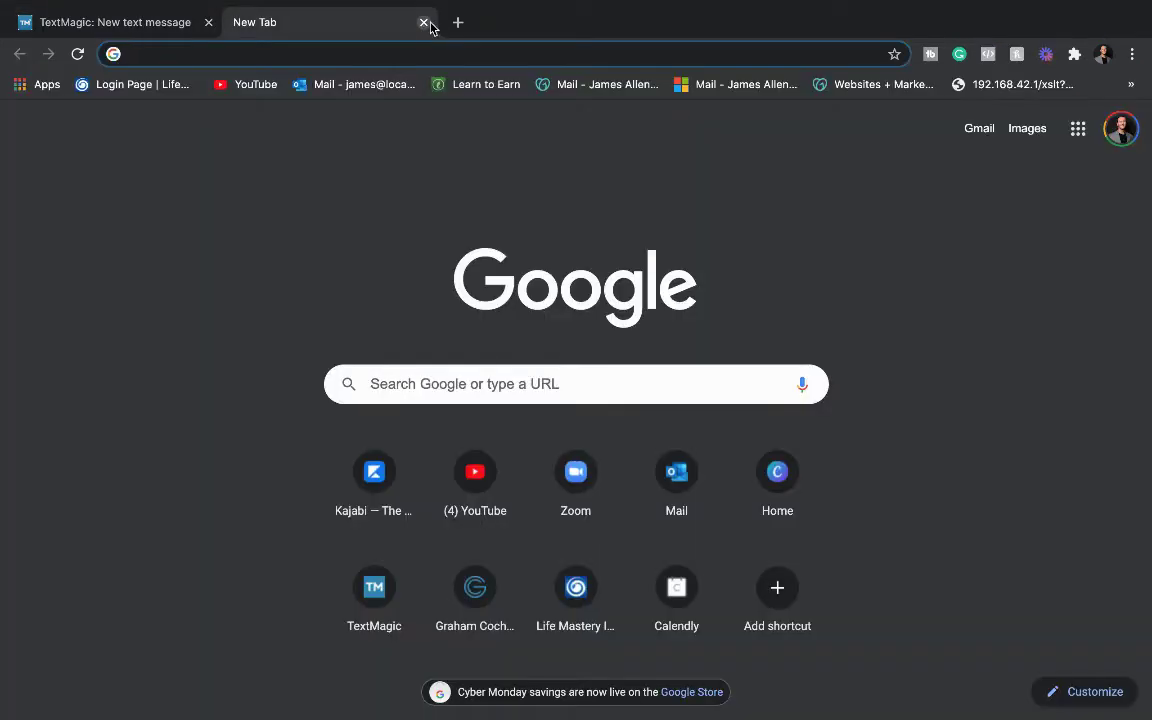
- Close the extra new tab and look over the empty form's counter and recipients field
click(424, 22)
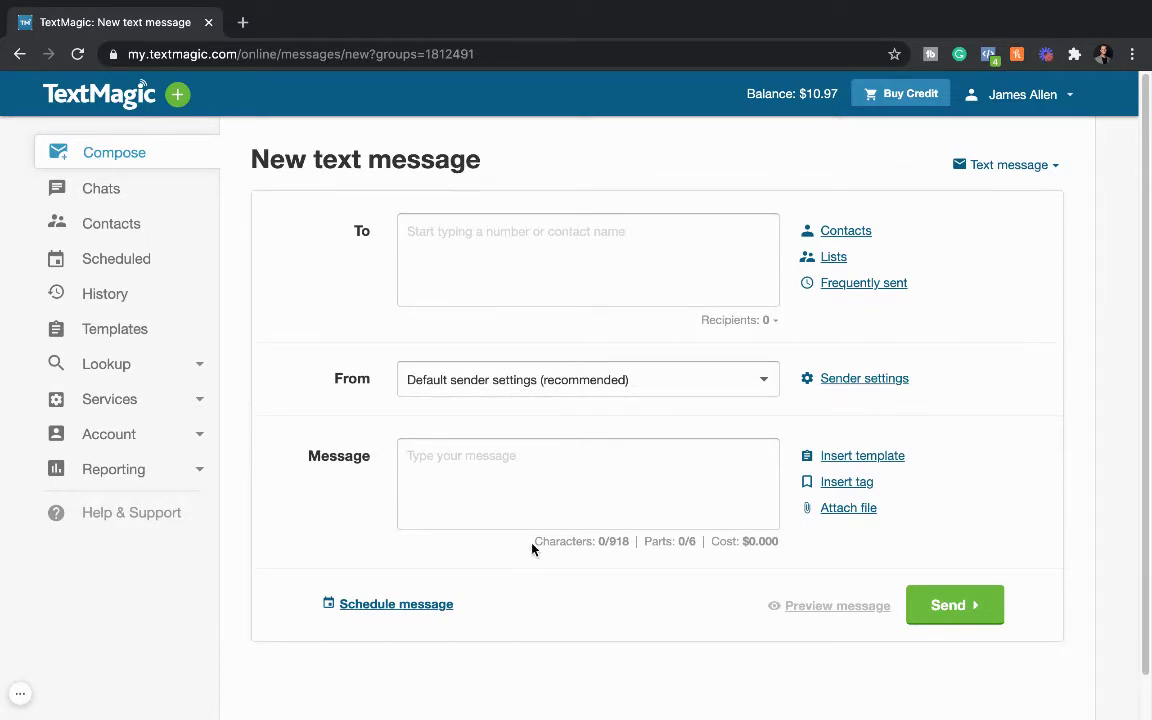
drag(532, 547, 781, 545)
click(320, 497)
drag(535, 543, 795, 567)
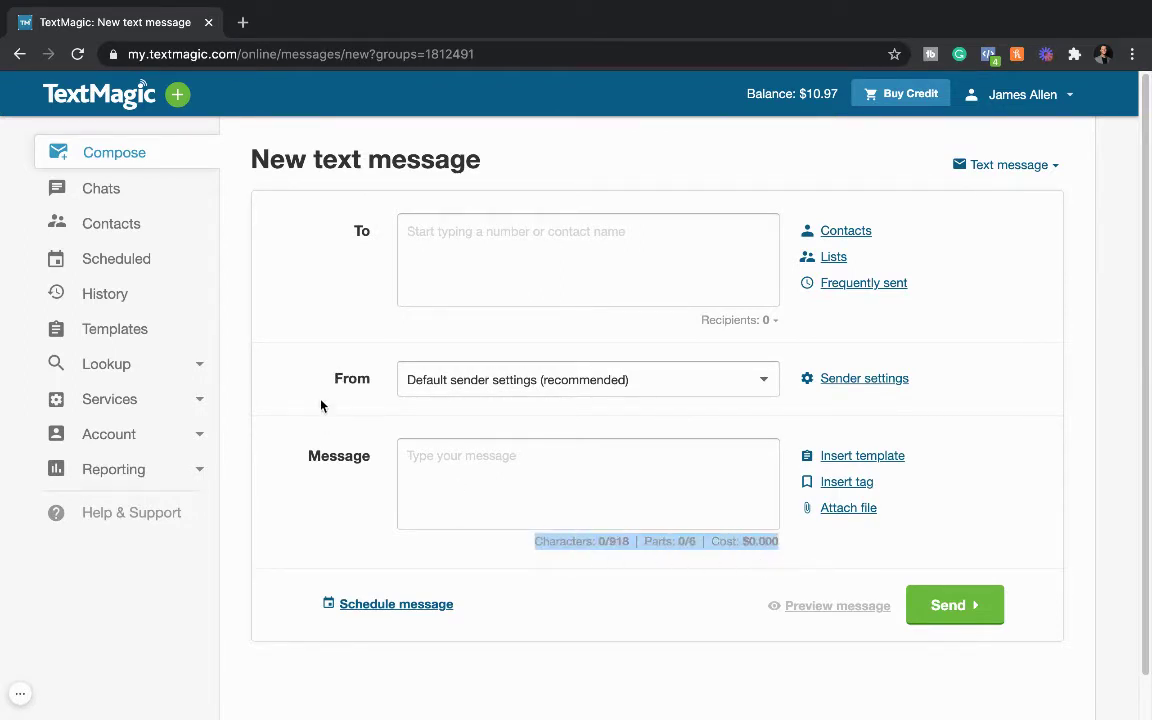
click(312, 370)
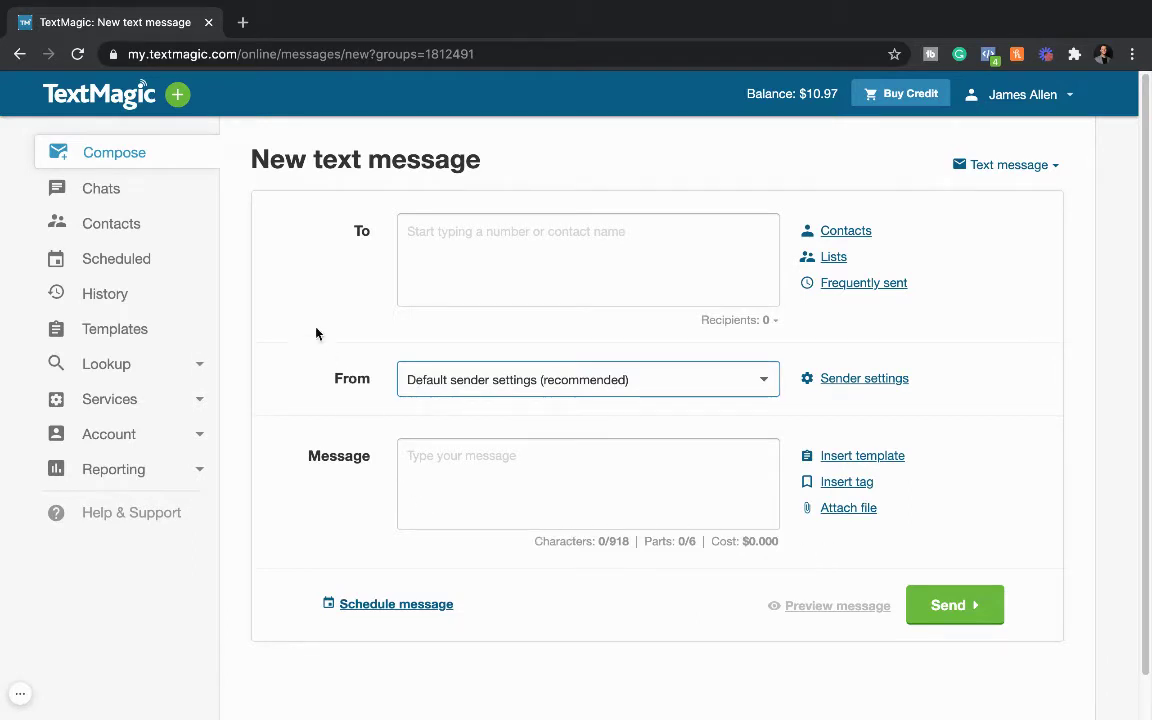
click(457, 244)
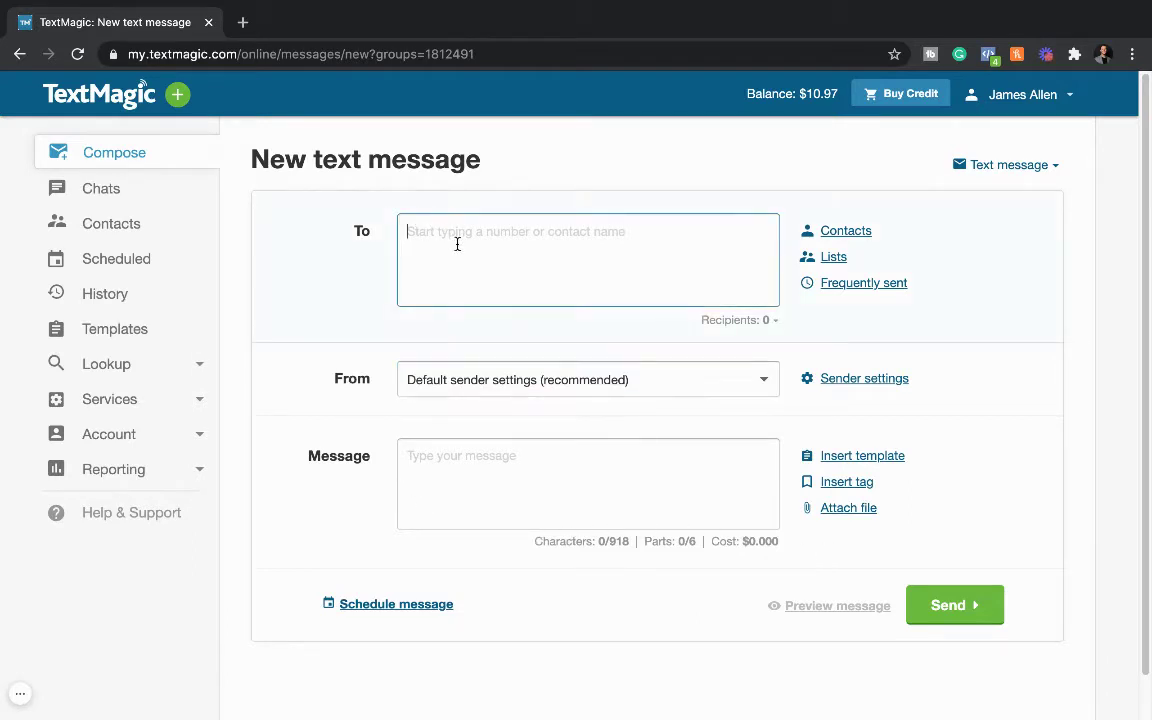
click(440, 360)
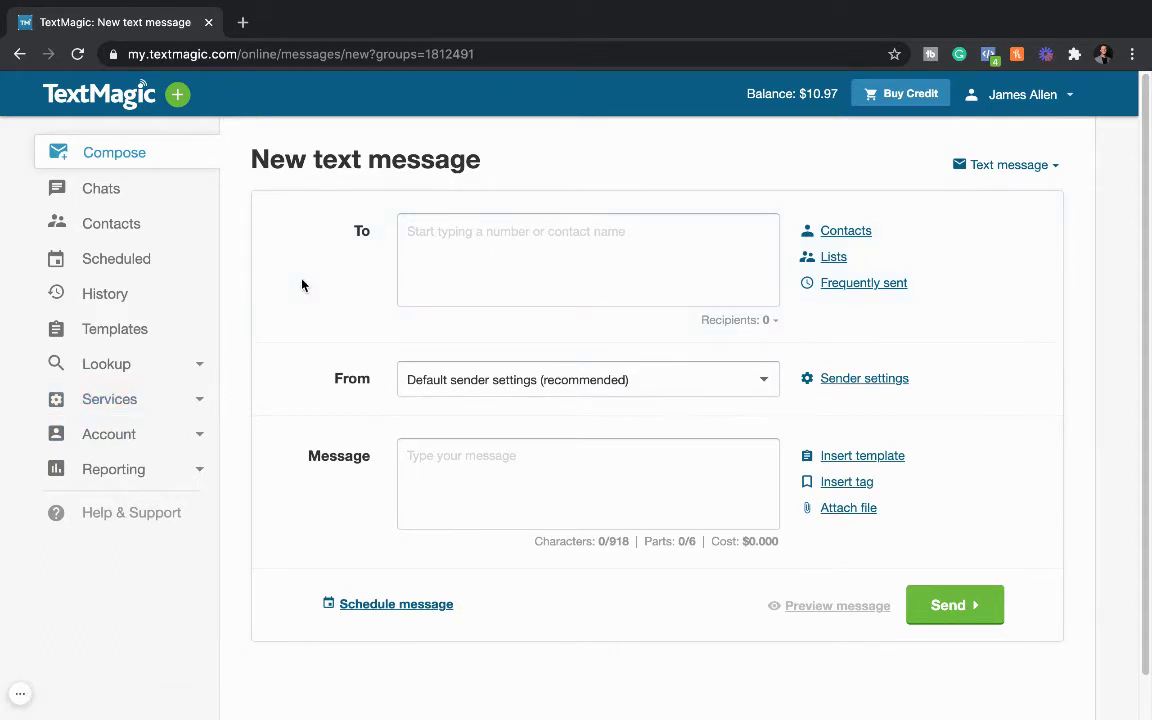
- Send to the NOI (7/14-7/16 2020) list and write 'Hey did you enjoy the TCB gift I gave you?'
click(834, 258)
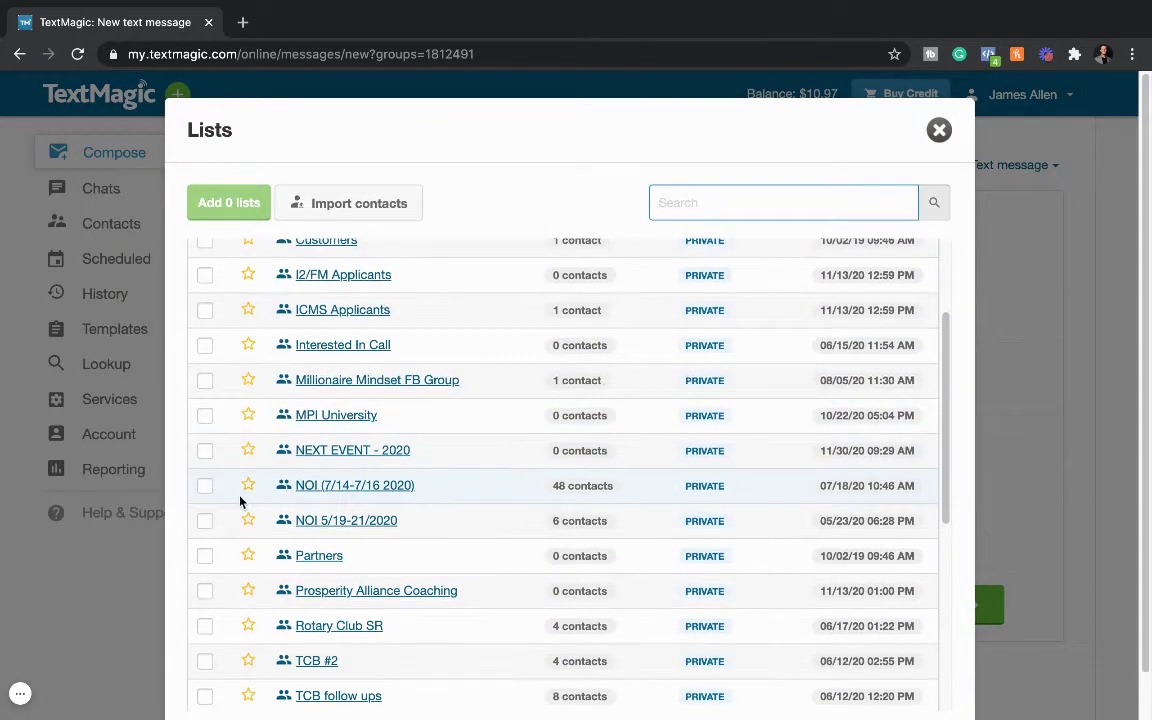
click(205, 487)
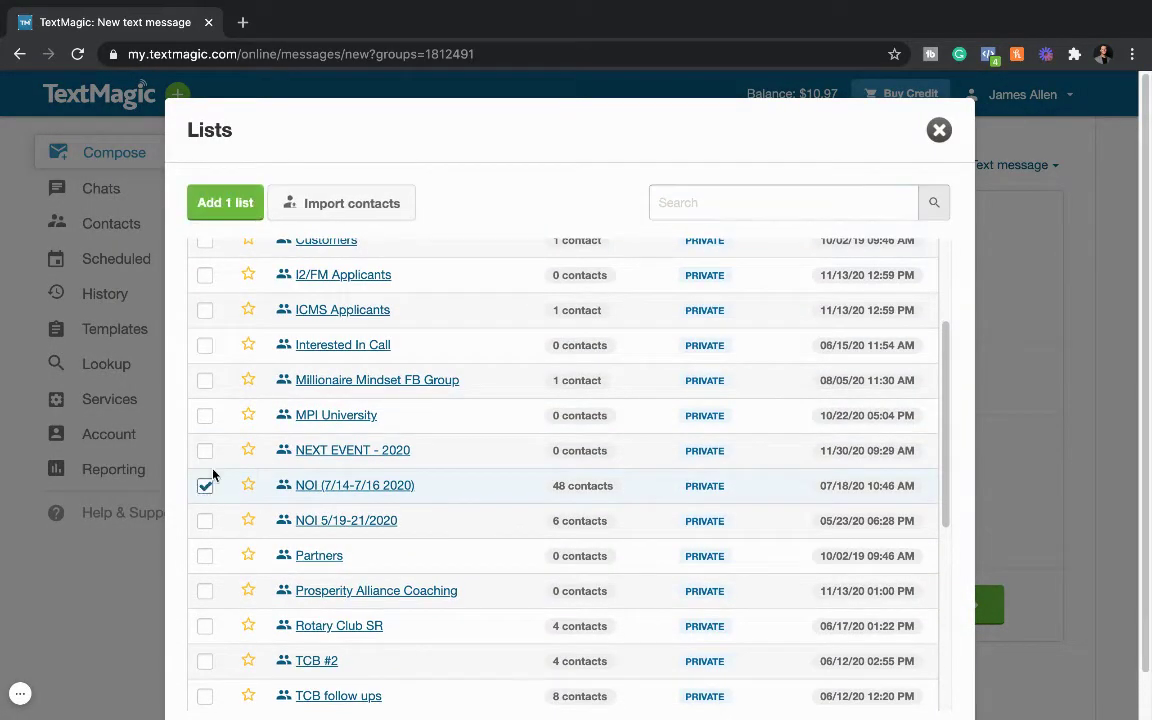
click(225, 202)
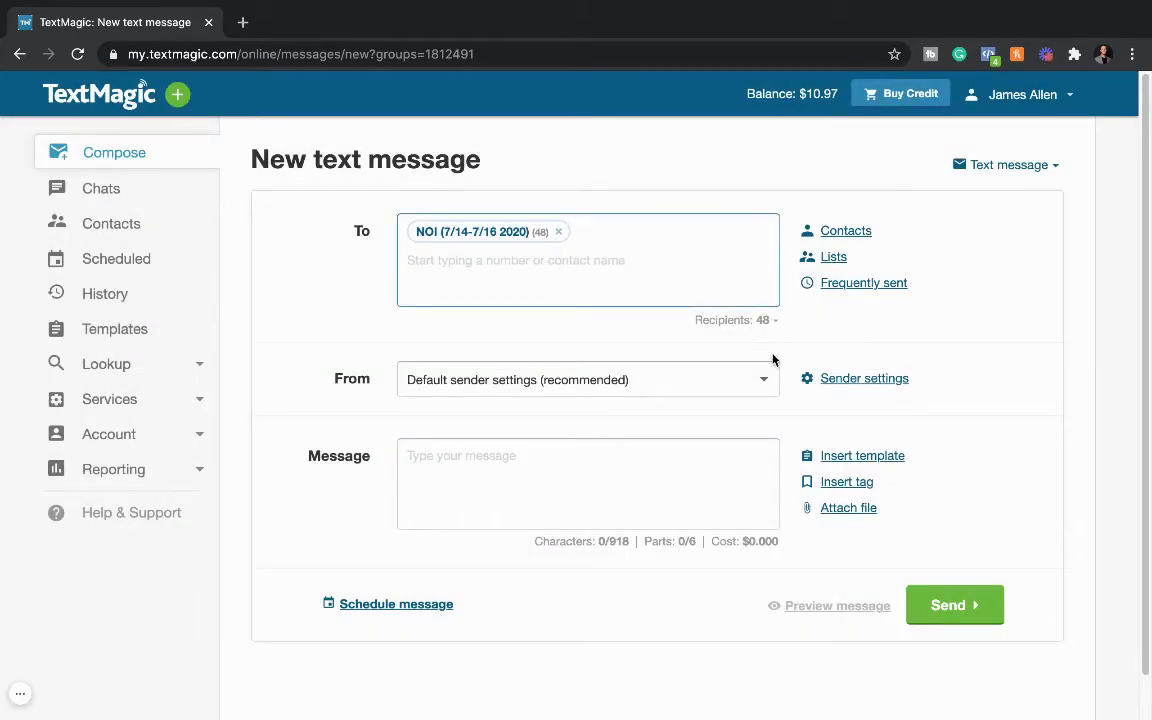
click(454, 466)
text(He)
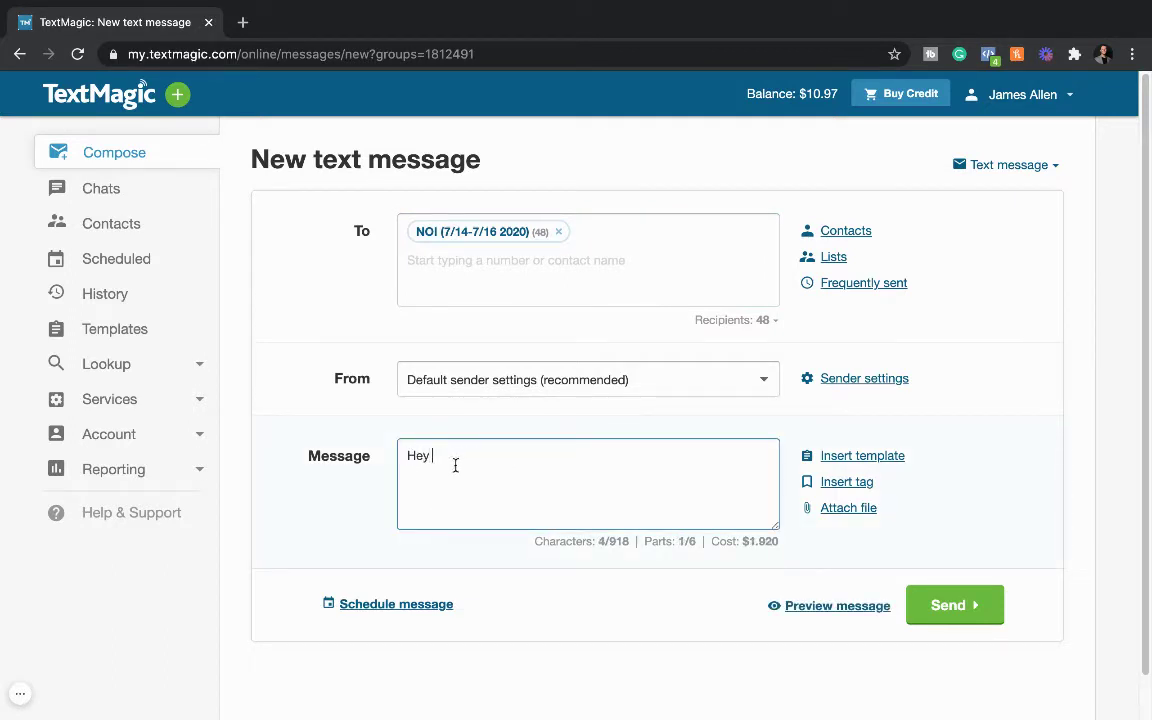
text(y did you enjoy the TCB g)
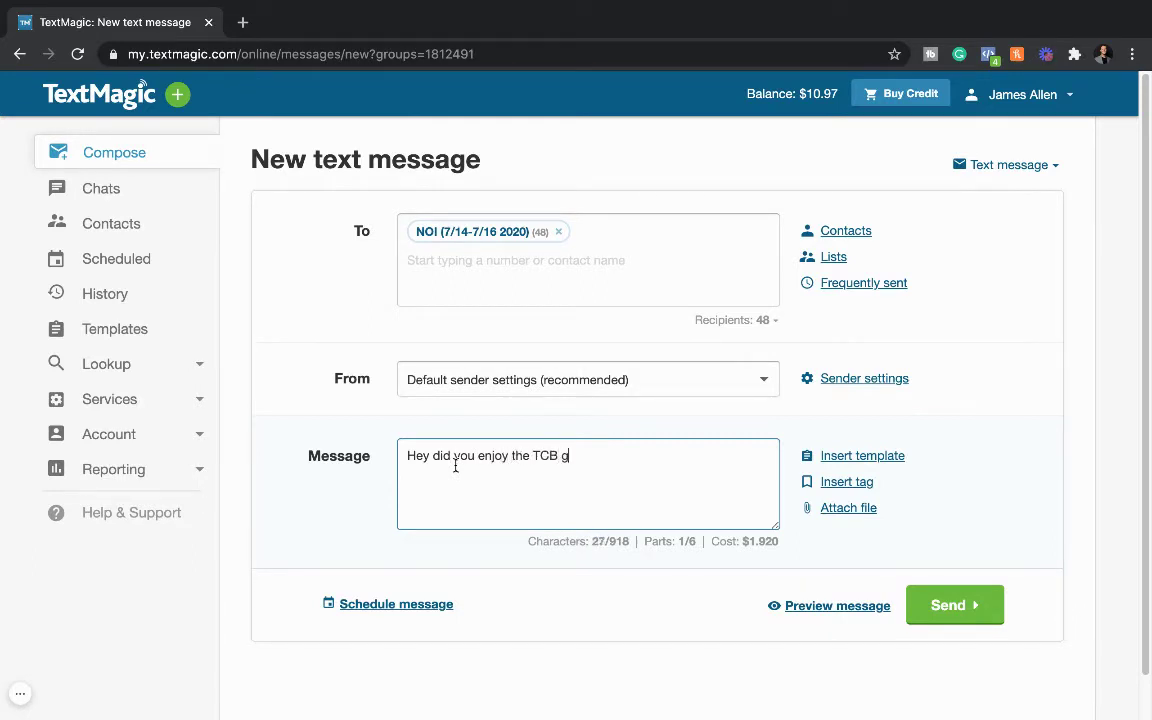
text(ift I gave you?)
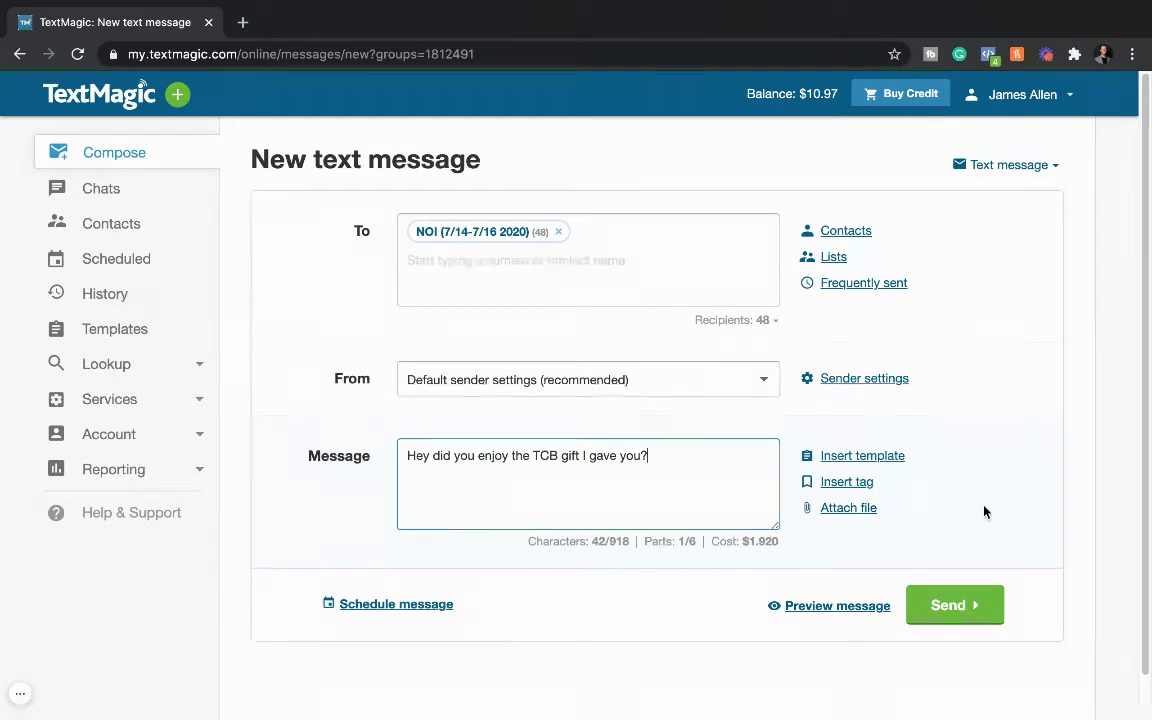
- Turn on message scheduling and set the send time to 10:30 AM
click(440, 605)
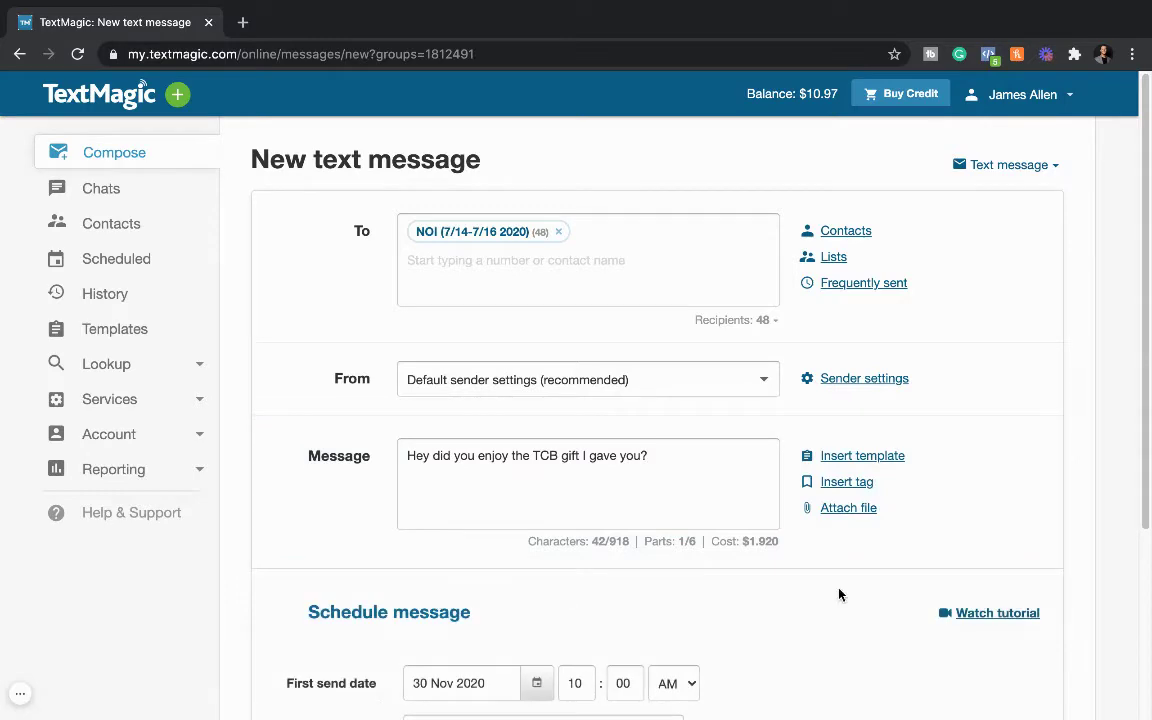
scroll(838, 594, down, 3)
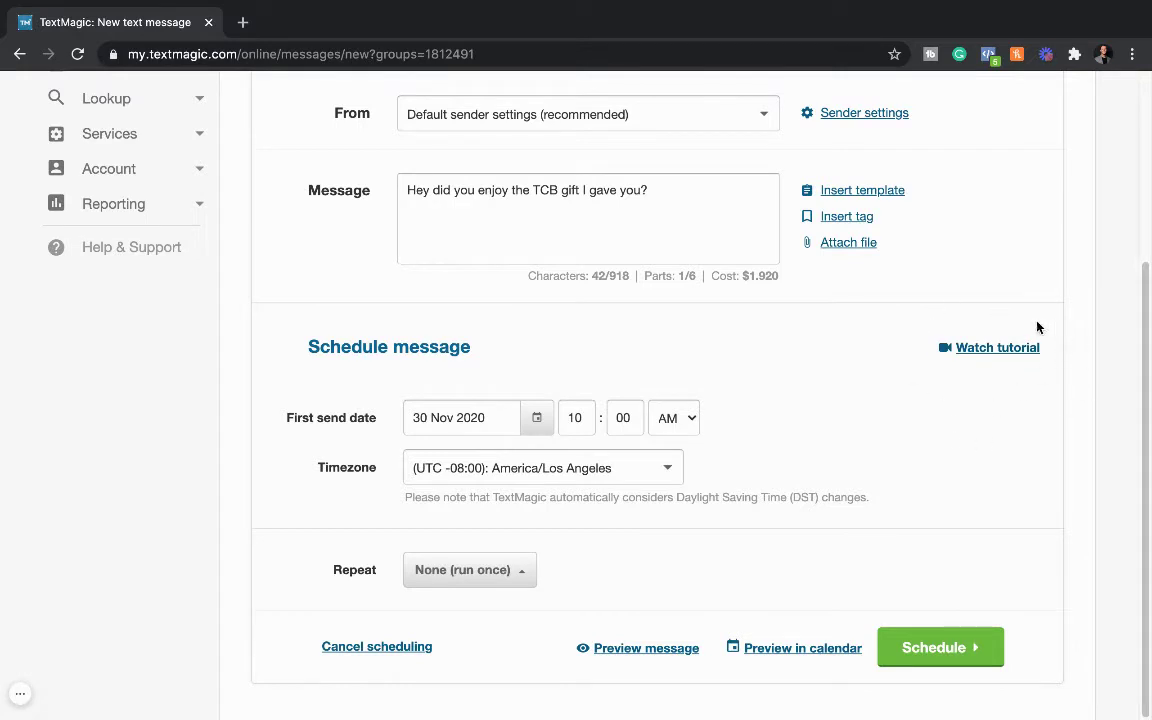
click(695, 426)
click(706, 410)
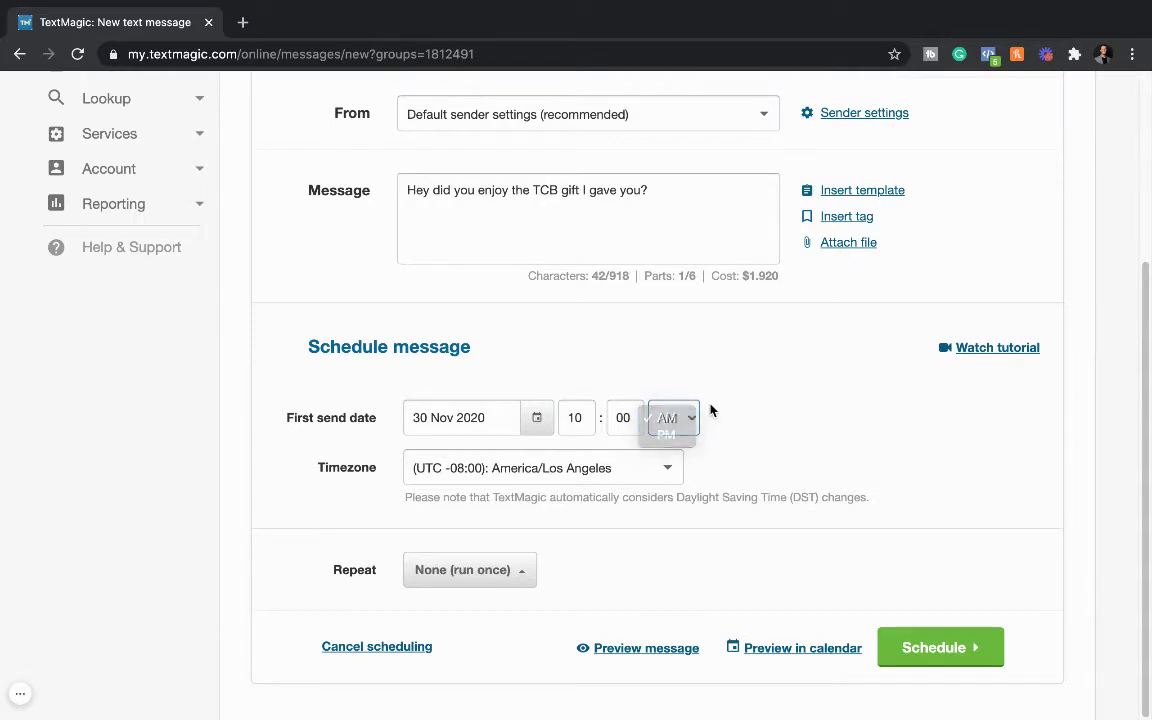
click(569, 417)
click(630, 422)
key(BackSpace)
key(BackSpace)
text(3)
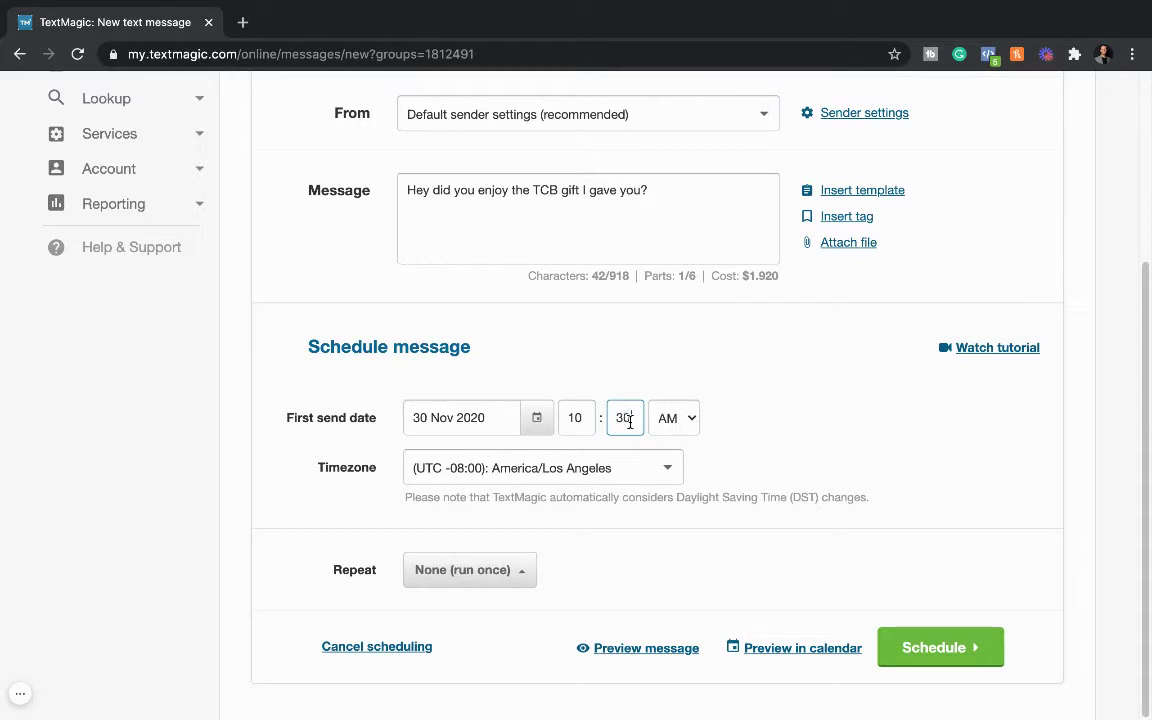
- Check the calendar through December 2020 but keep the send date at 30 Nov 2020
click(543, 427)
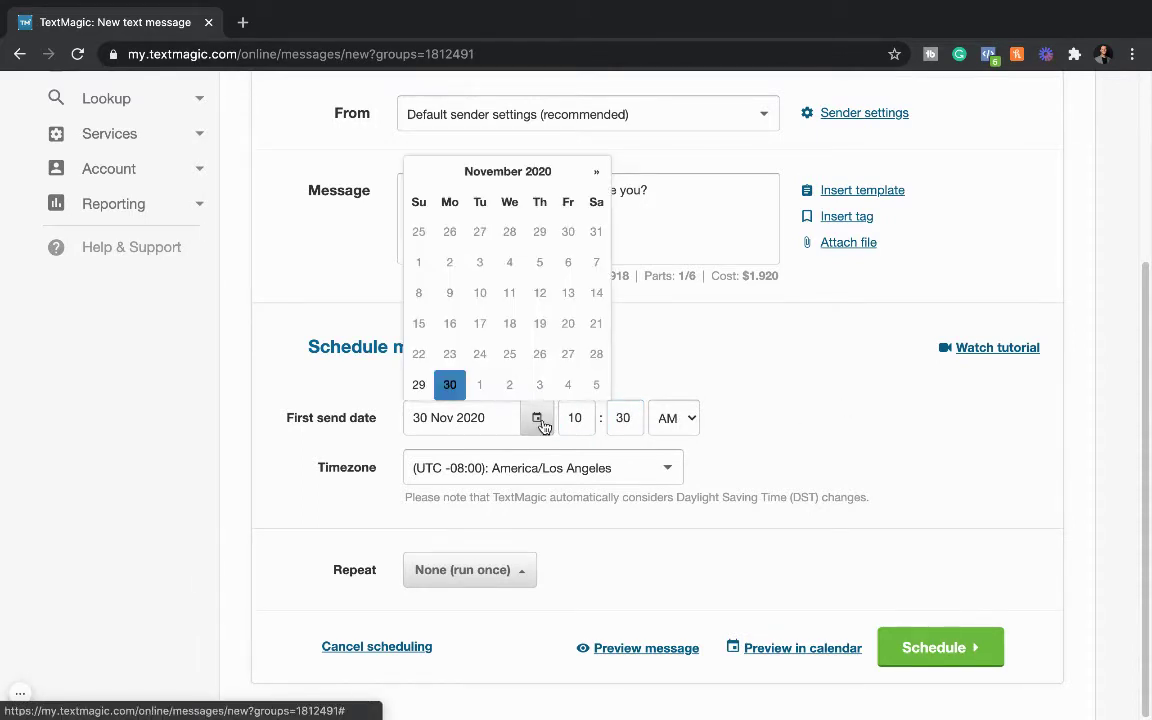
click(597, 173)
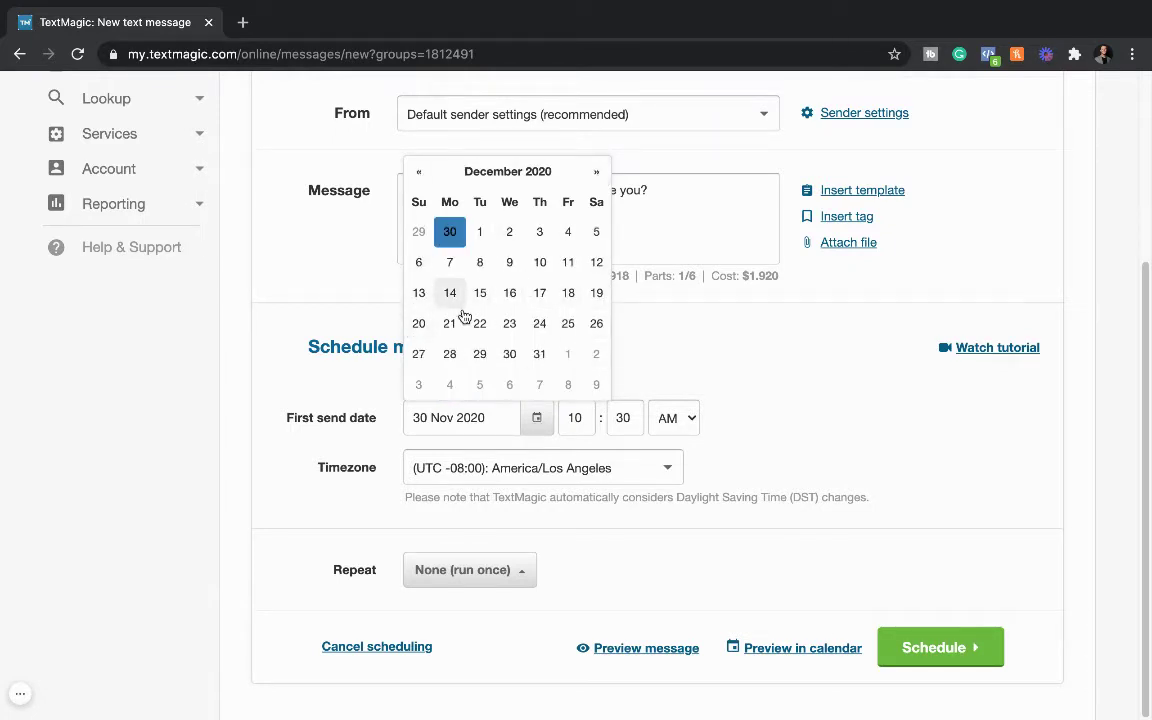
click(360, 265)
scroll(782, 328, up, 3)
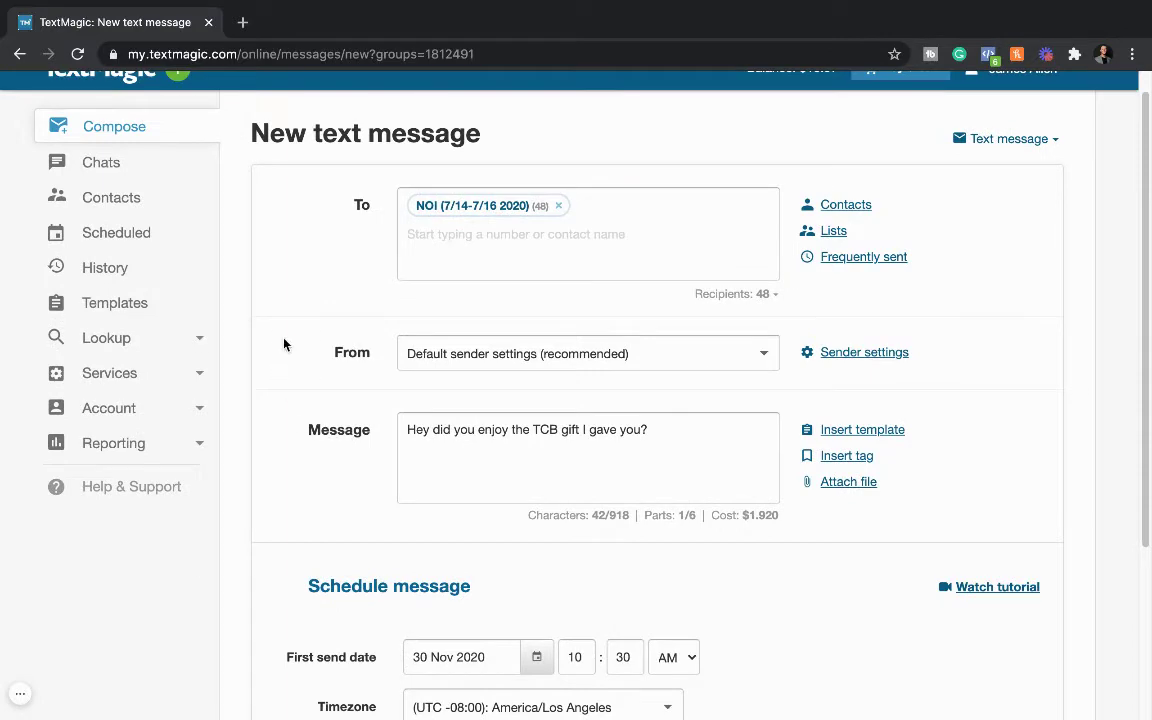
scroll(324, 296, down, 1)
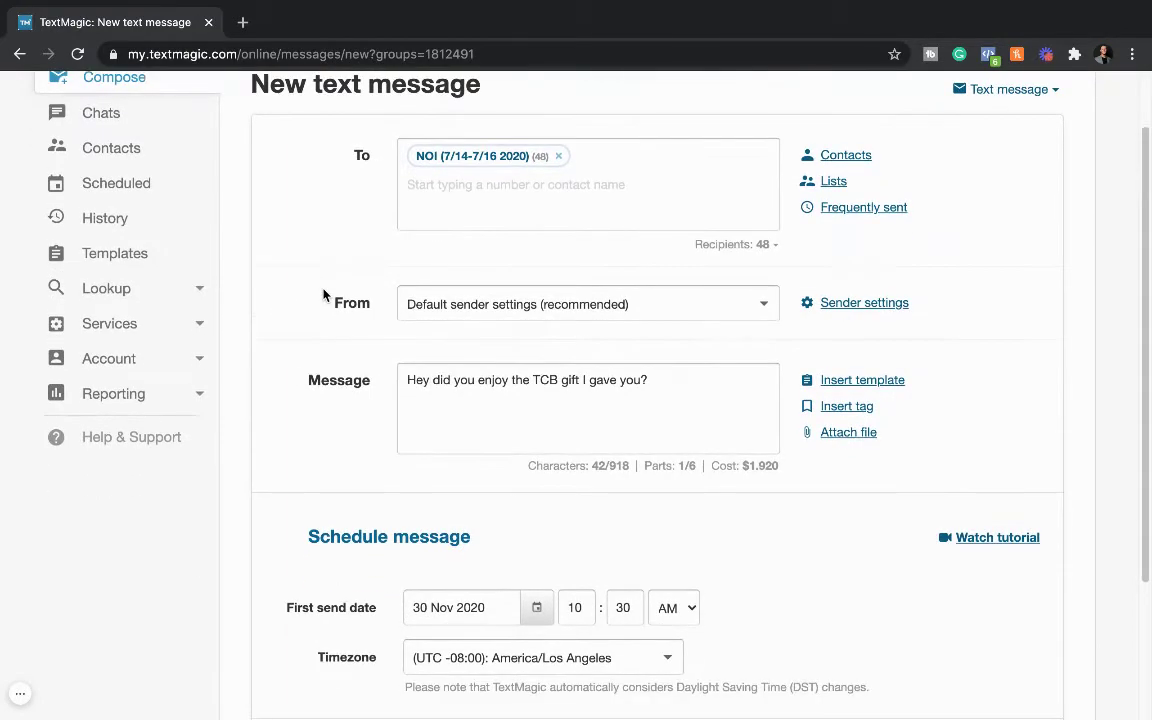
scroll(323, 295, up, 2)
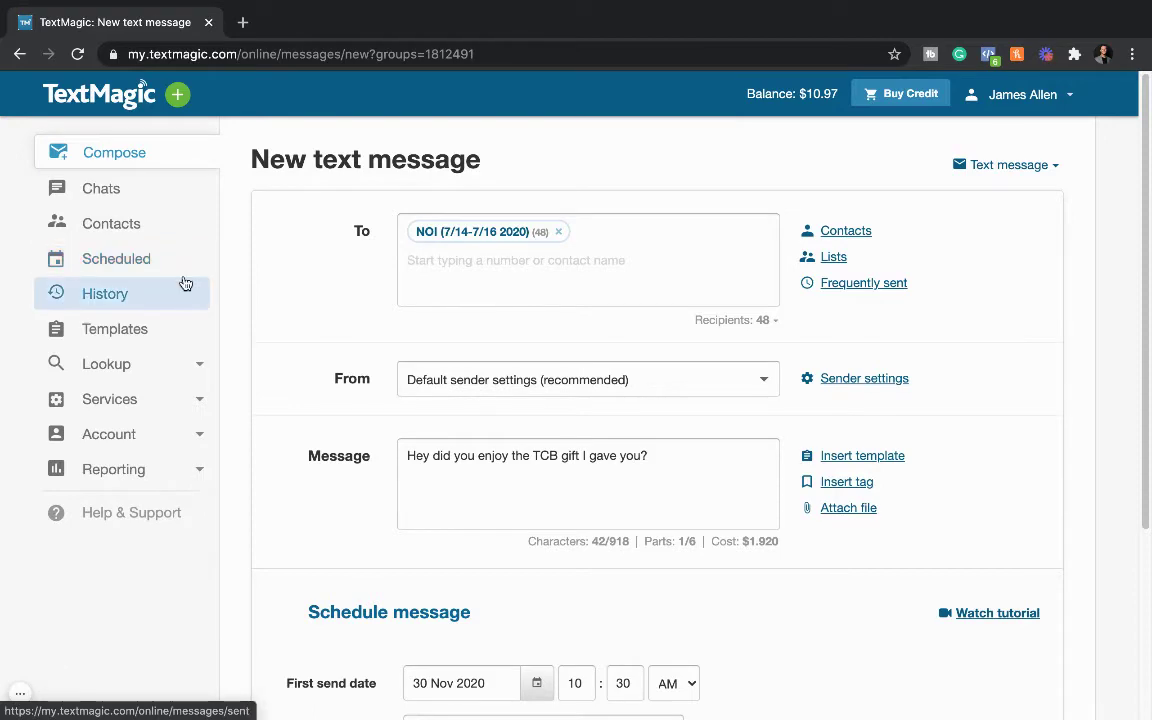
scroll(516, 714, down, 3)
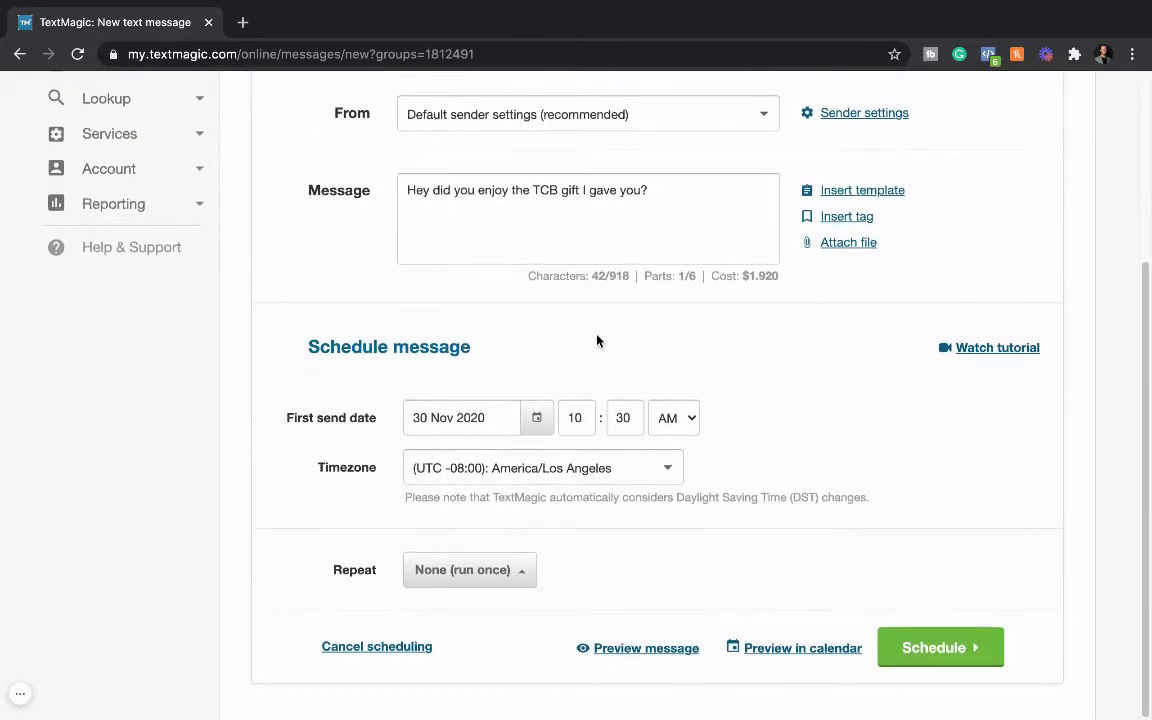
click(345, 648)
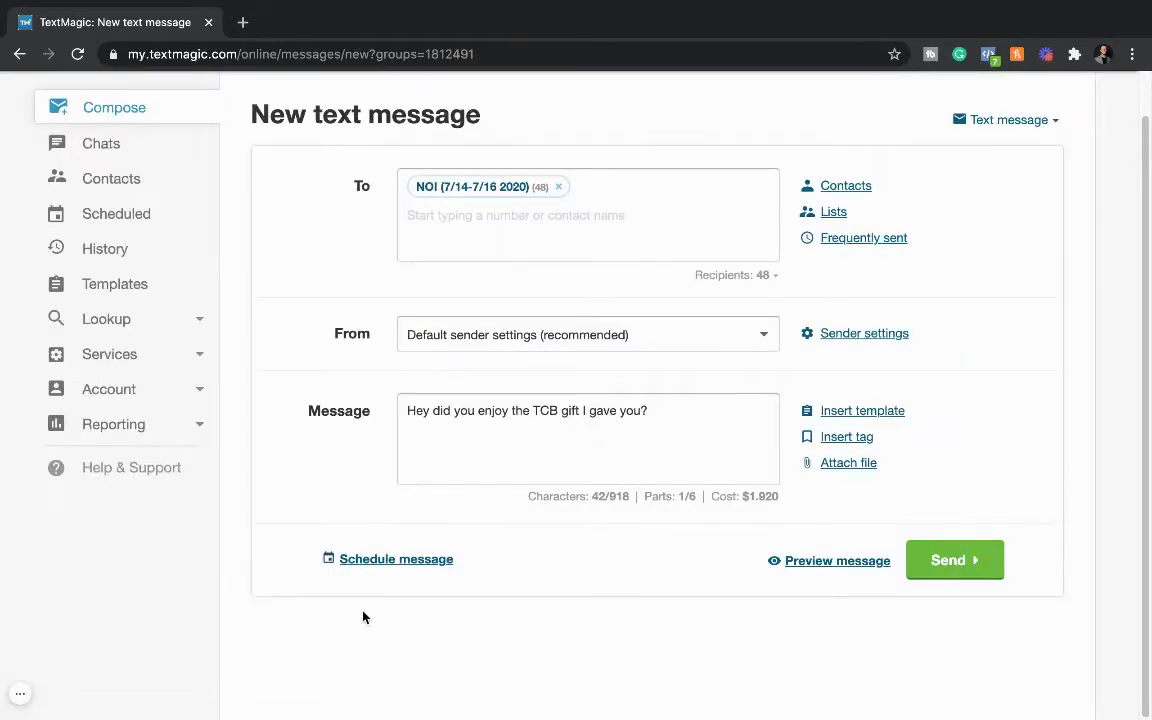
click(381, 560)
scroll(826, 615, down, 3)
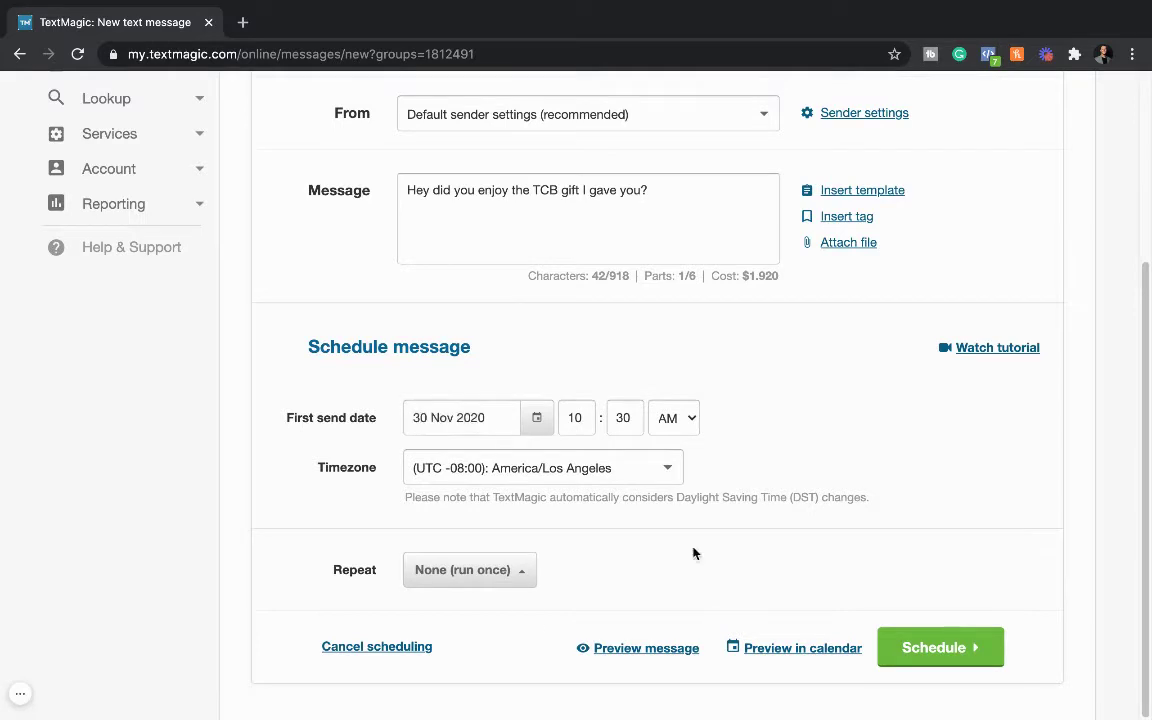
click(654, 475)
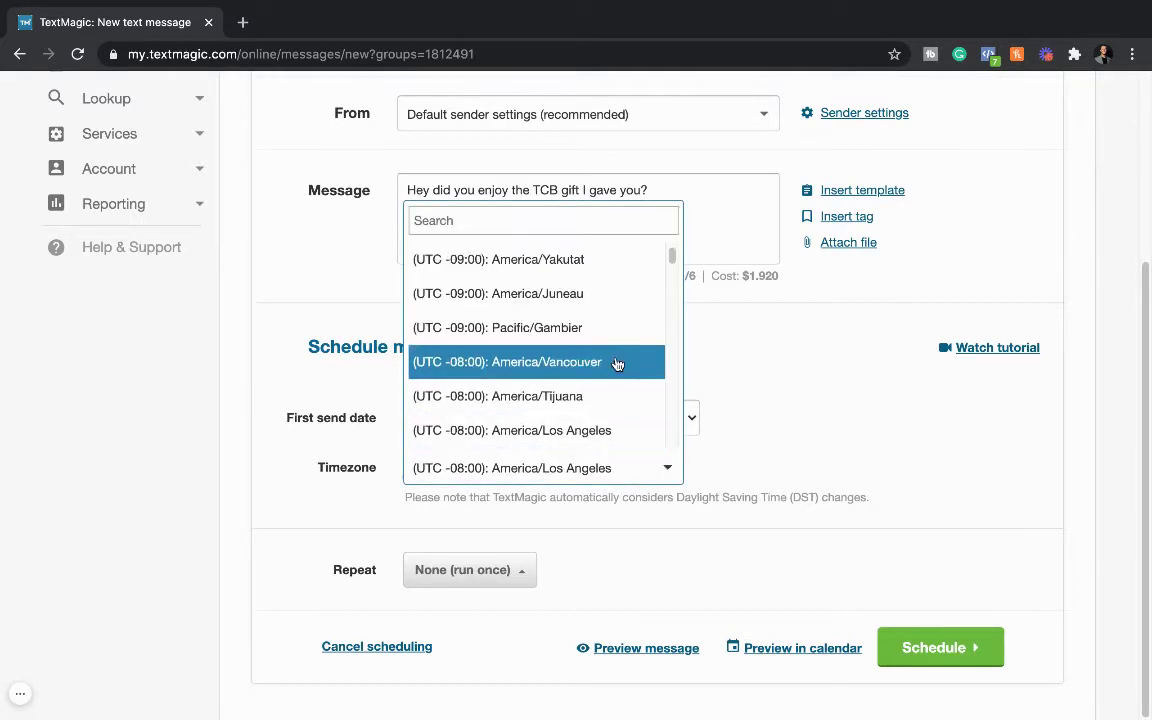
scroll(617, 364, up, 3)
click(743, 378)
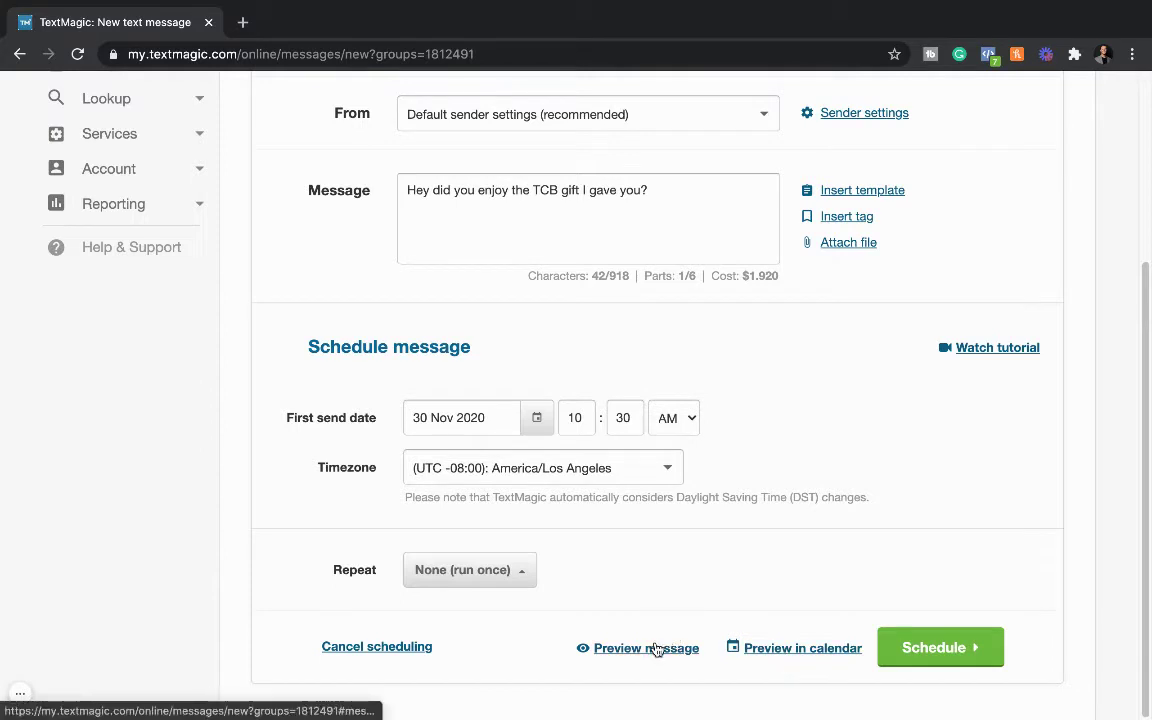
click(517, 575)
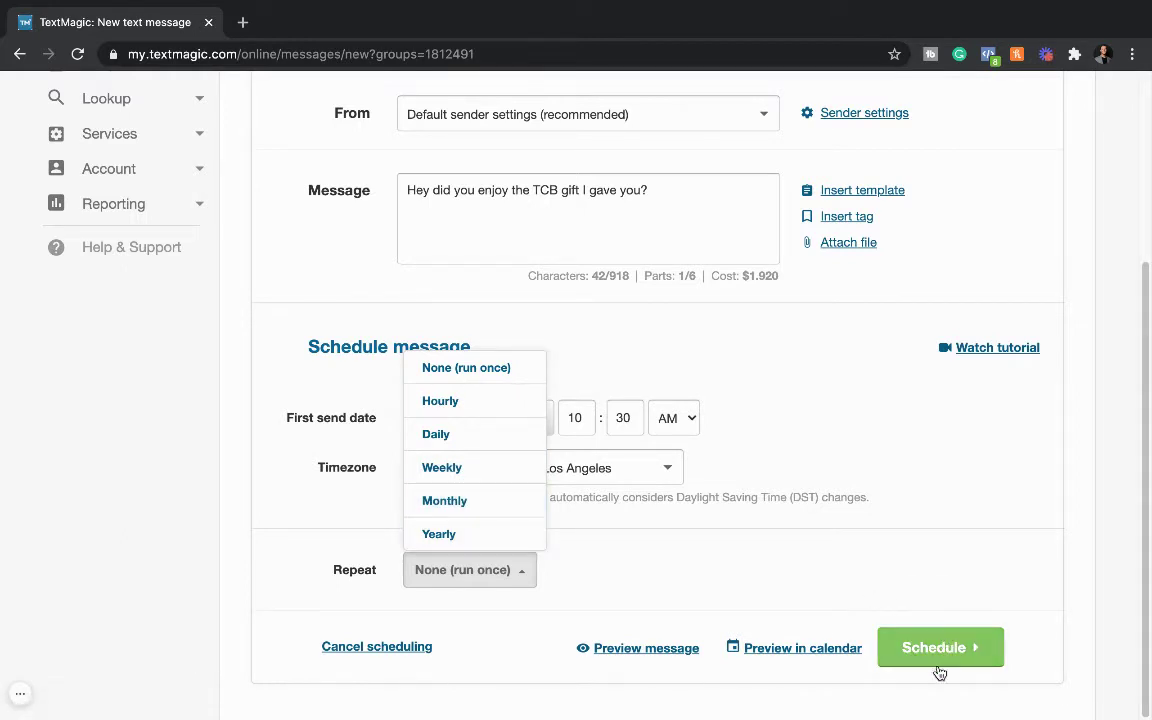
click(815, 580)
scroll(963, 511, up, 1)
scroll(963, 511, down, 1)
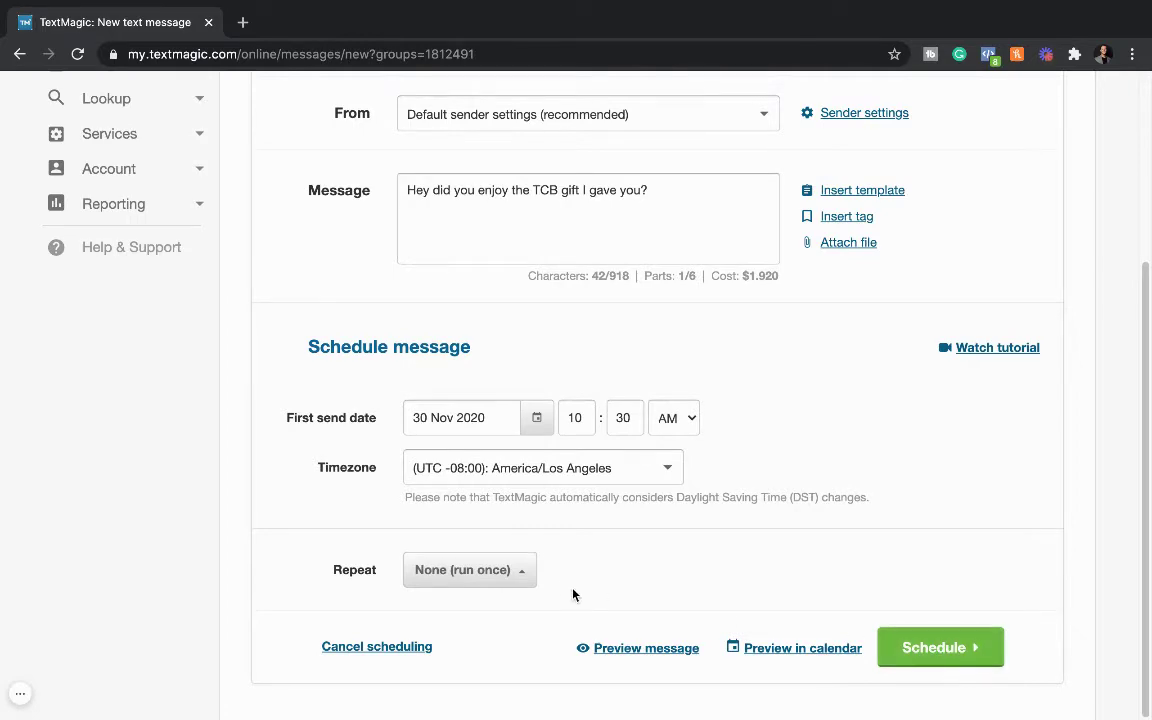
scroll(564, 591, up, 3)
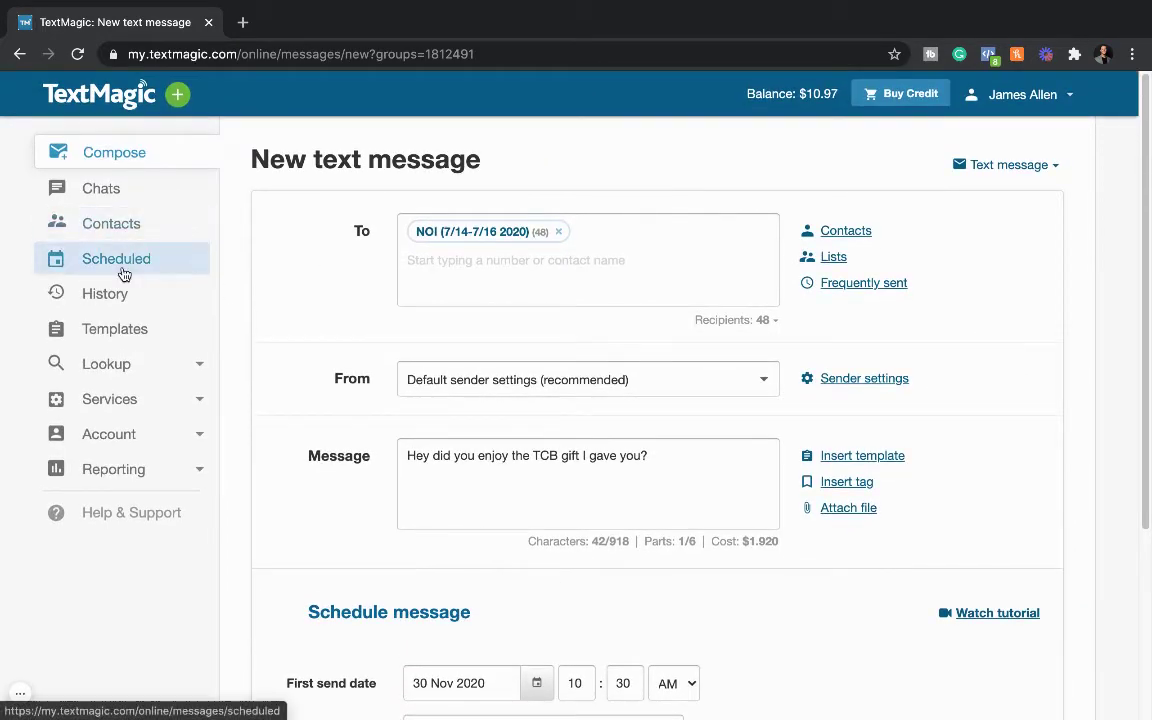
- Open Scheduled messages (0 scheduled, 0 paused, 3 completed), briefly start a New SMS, then return
click(124, 274)
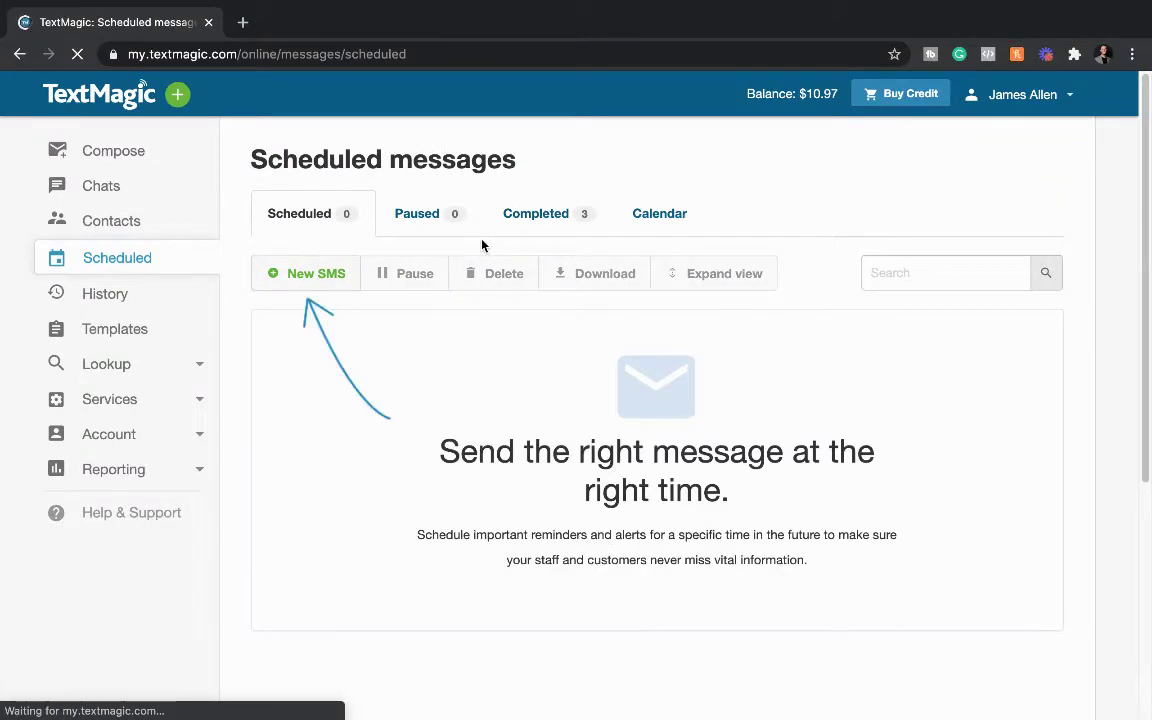
click(302, 285)
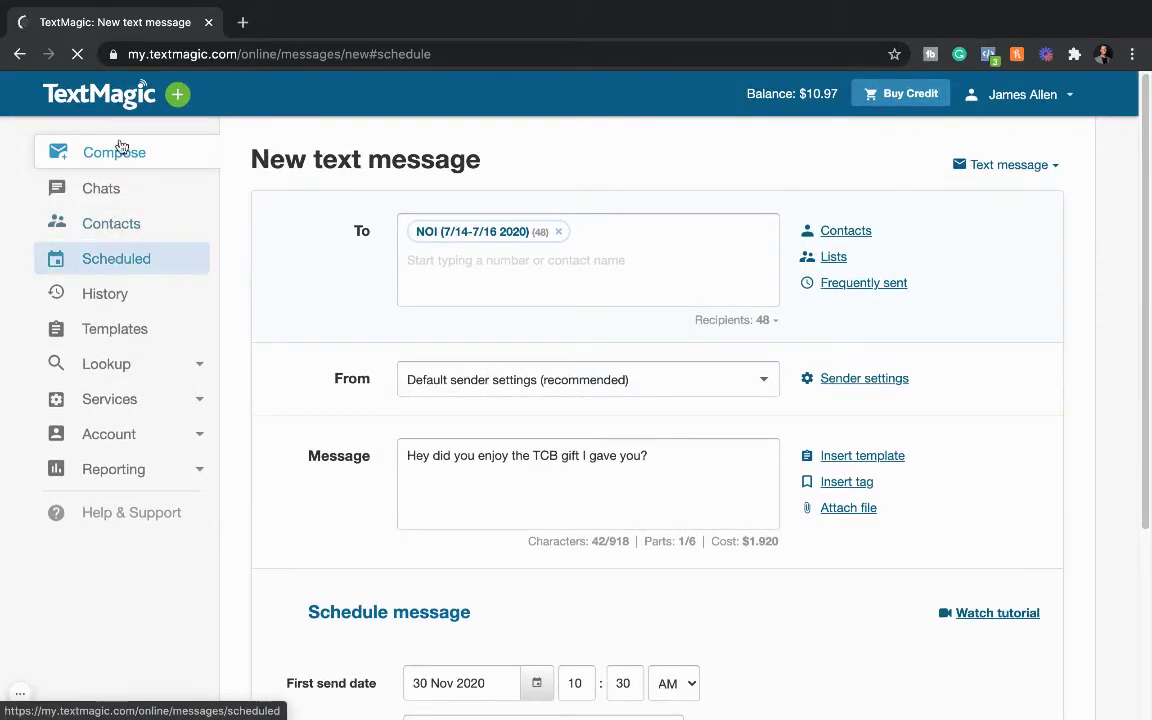
click(125, 260)
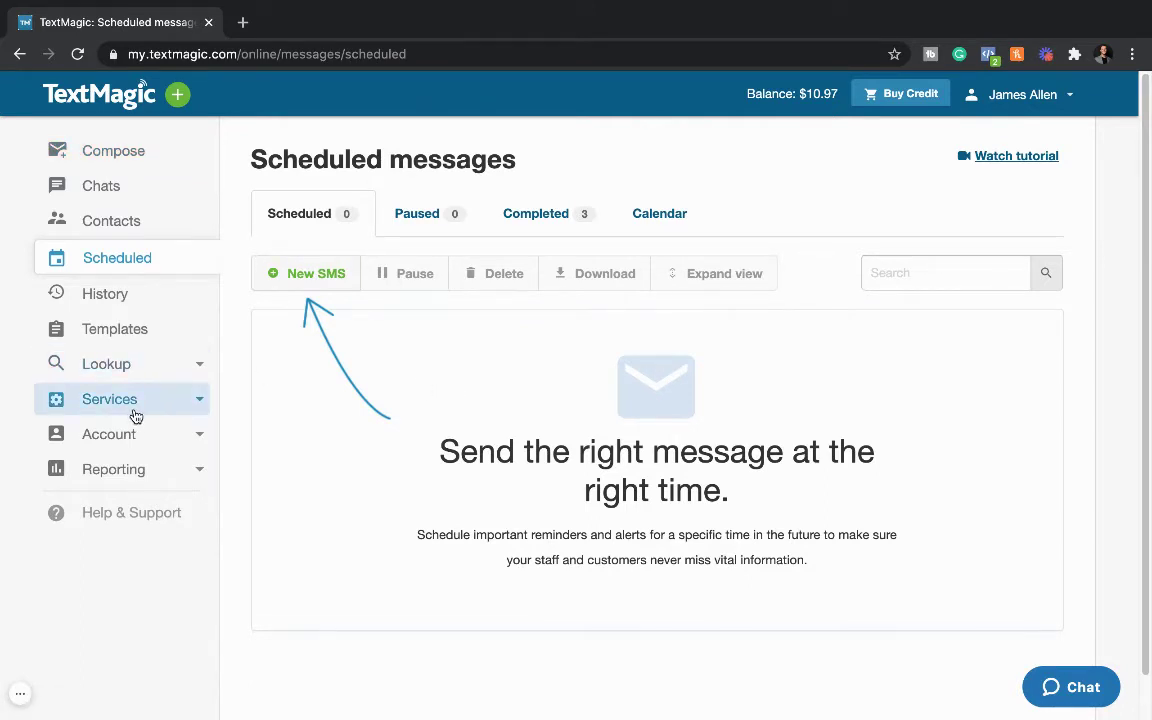
- Expand Services in the sidebar and open the Automation rules page
click(192, 405)
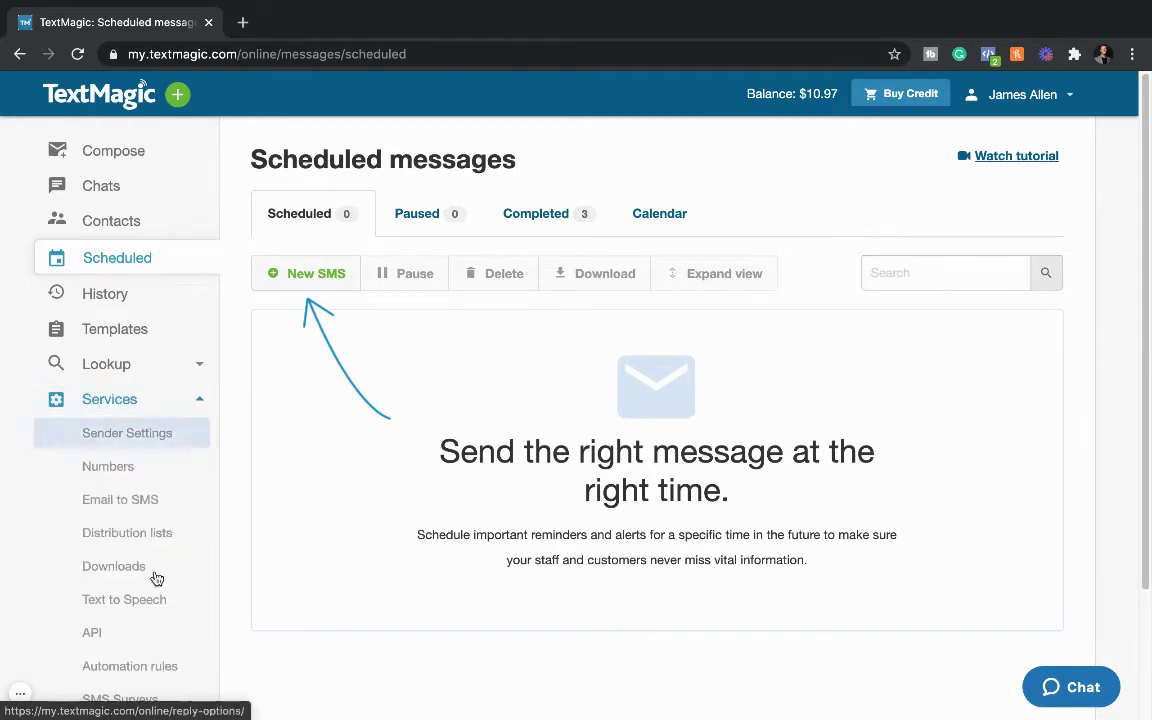
scroll(149, 591, down, 2)
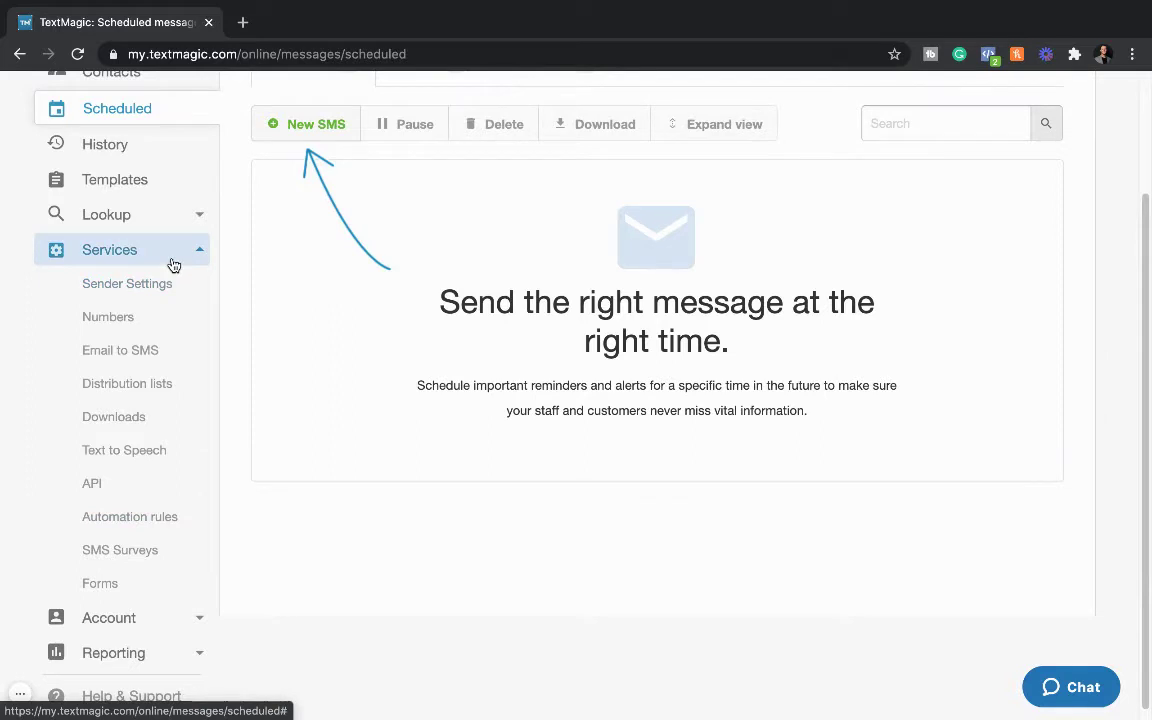
click(172, 520)
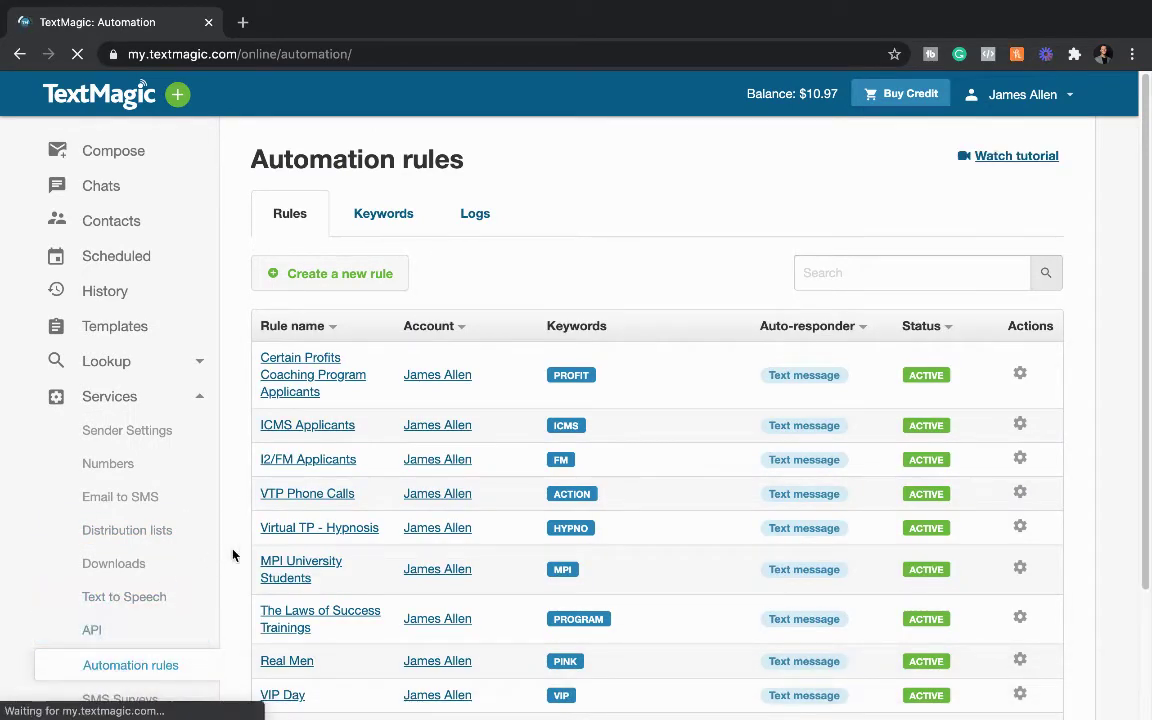
- Review the 13 active keyword rules, then start creating a new rule
scroll(245, 553, down, 3)
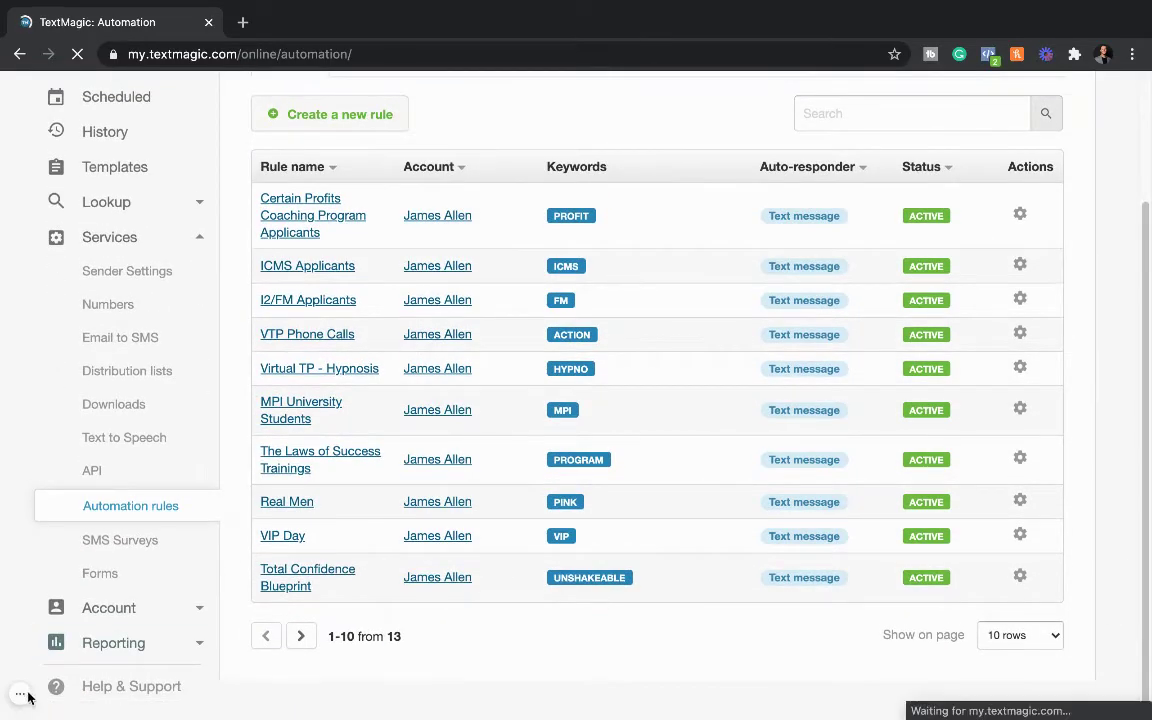
mouse_move(88, 690)
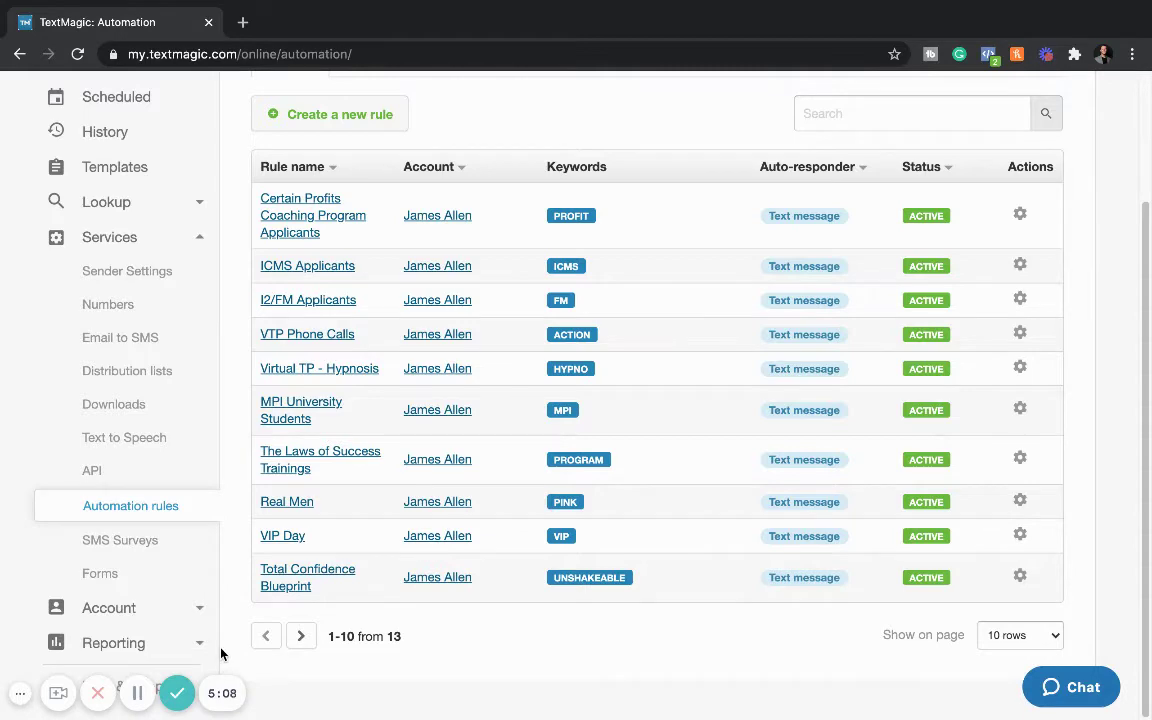
click(22, 695)
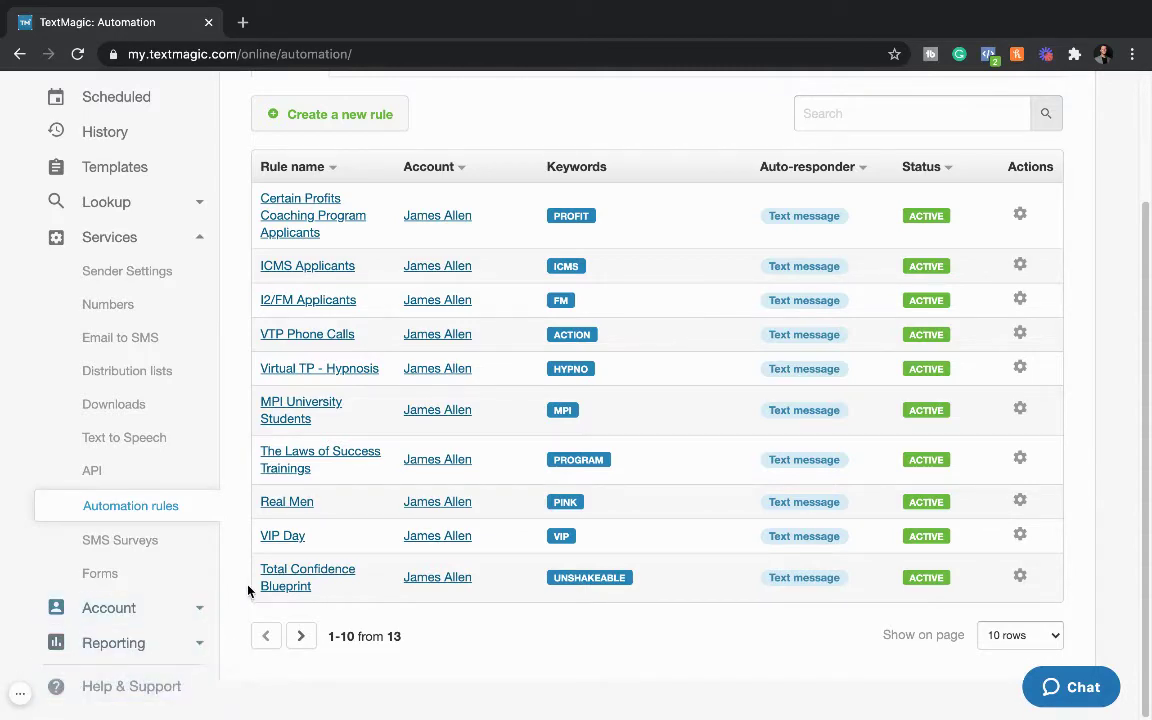
scroll(247, 588, up, 3)
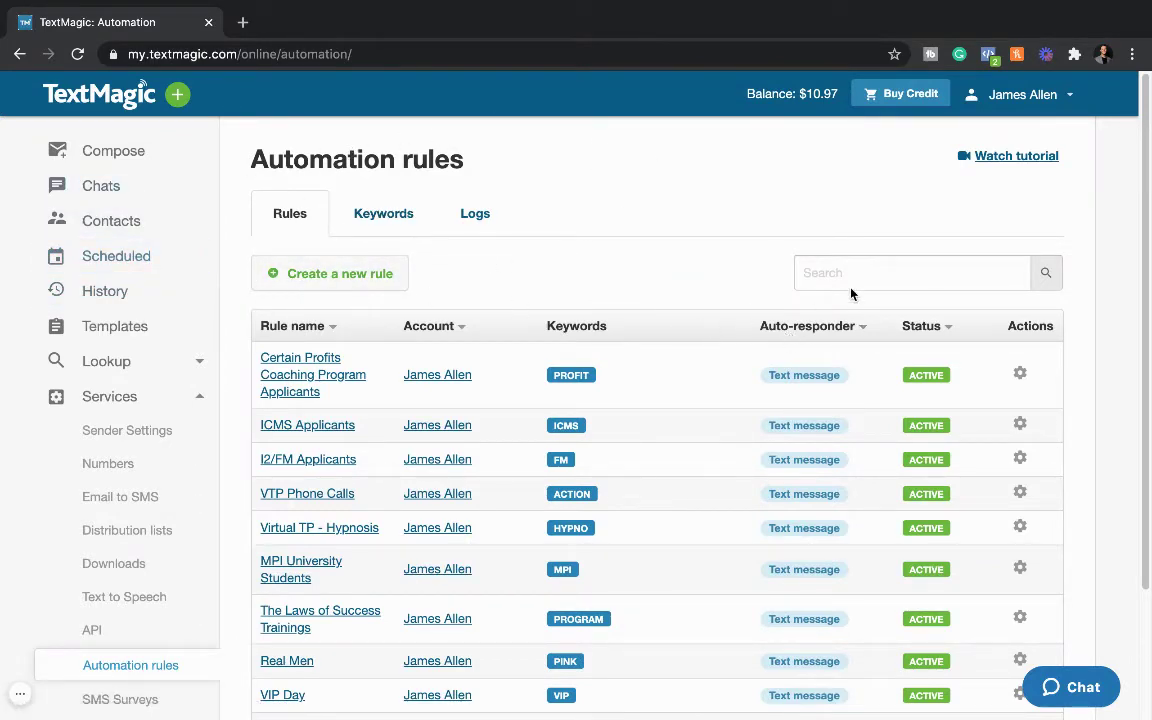
scroll(640, 300, down, 1)
scroll(640, 300, down, 3)
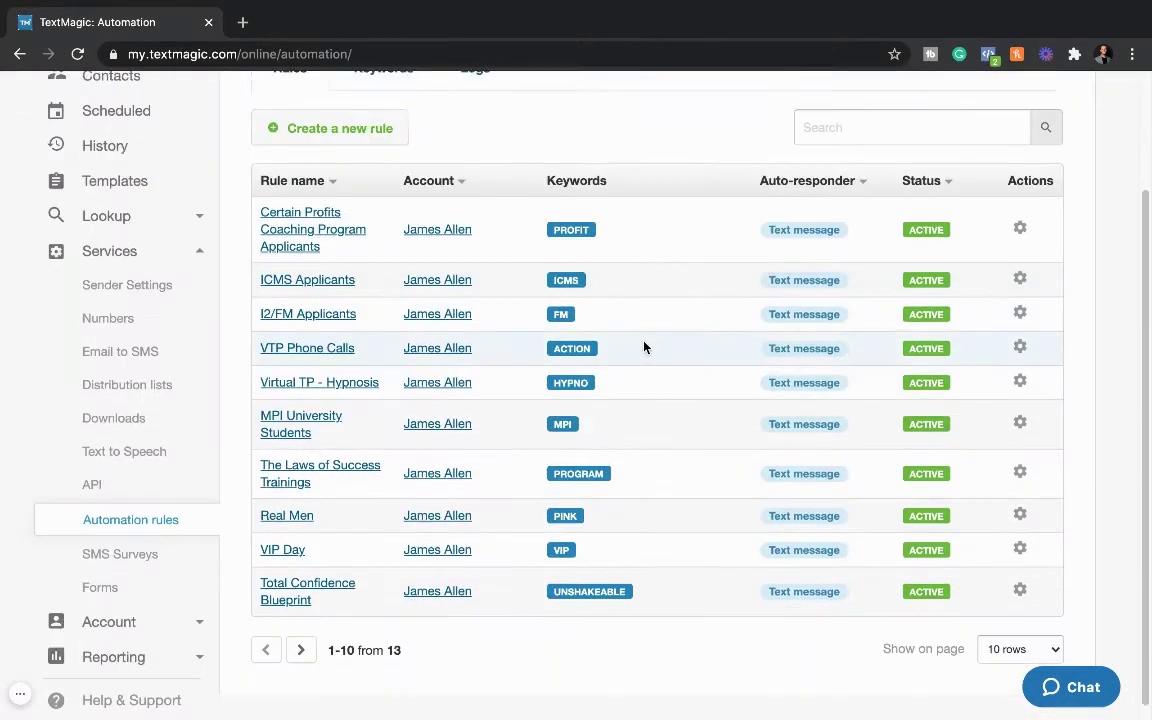
scroll(633, 355, up, 3)
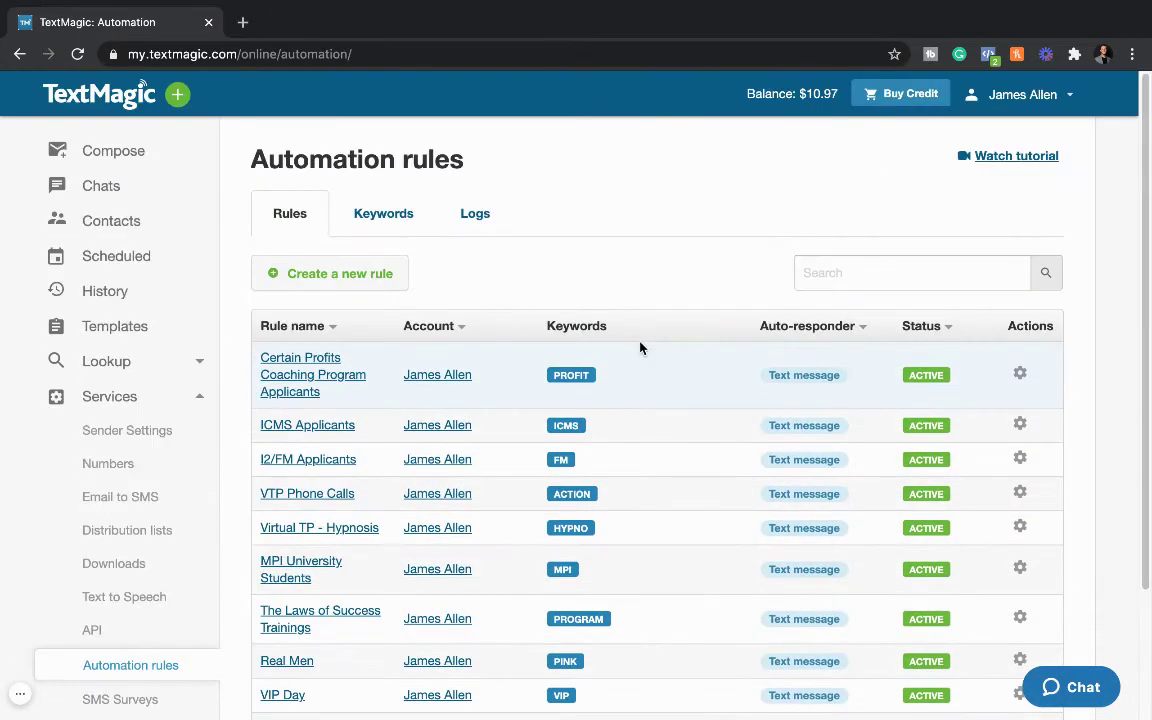
scroll(632, 348, down, 1)
scroll(624, 343, down, 2)
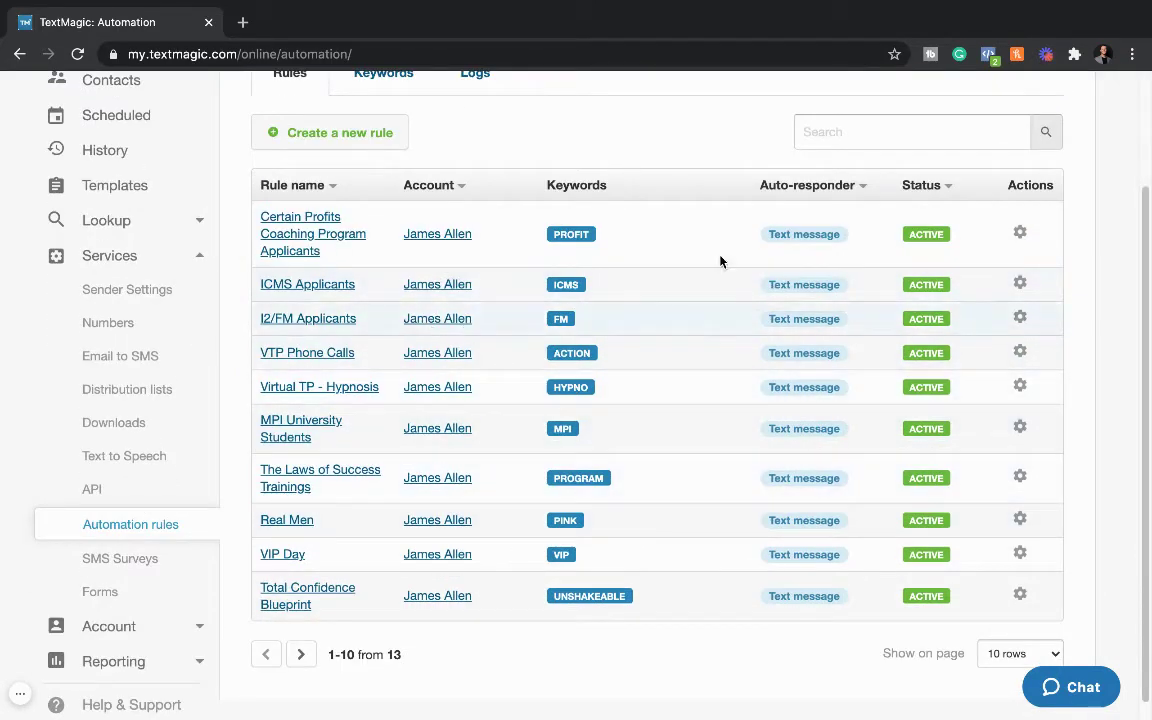
scroll(409, 398, up, 2)
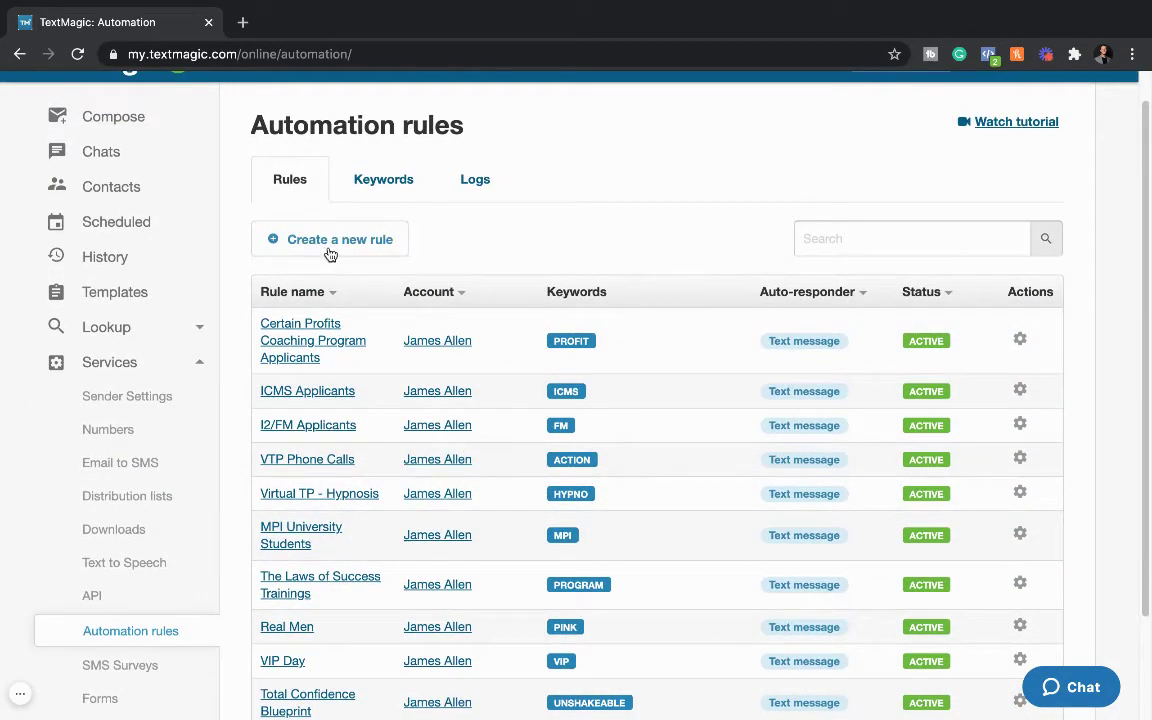
click(331, 251)
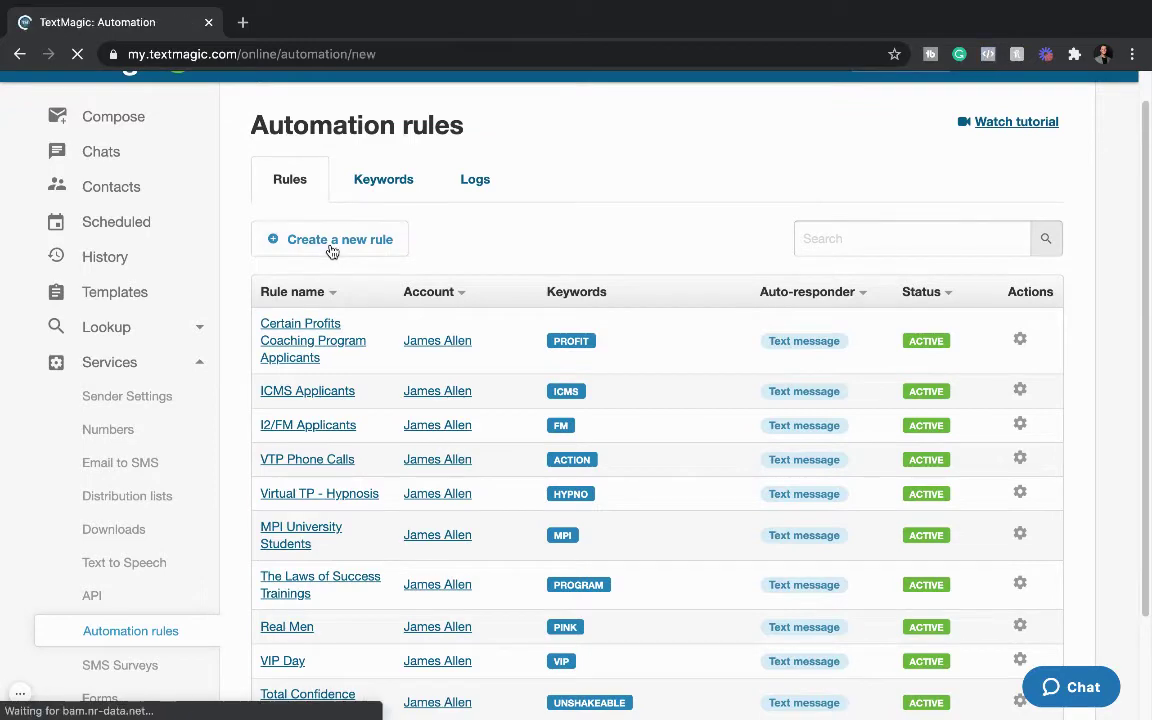
scroll(367, 350, down, 1)
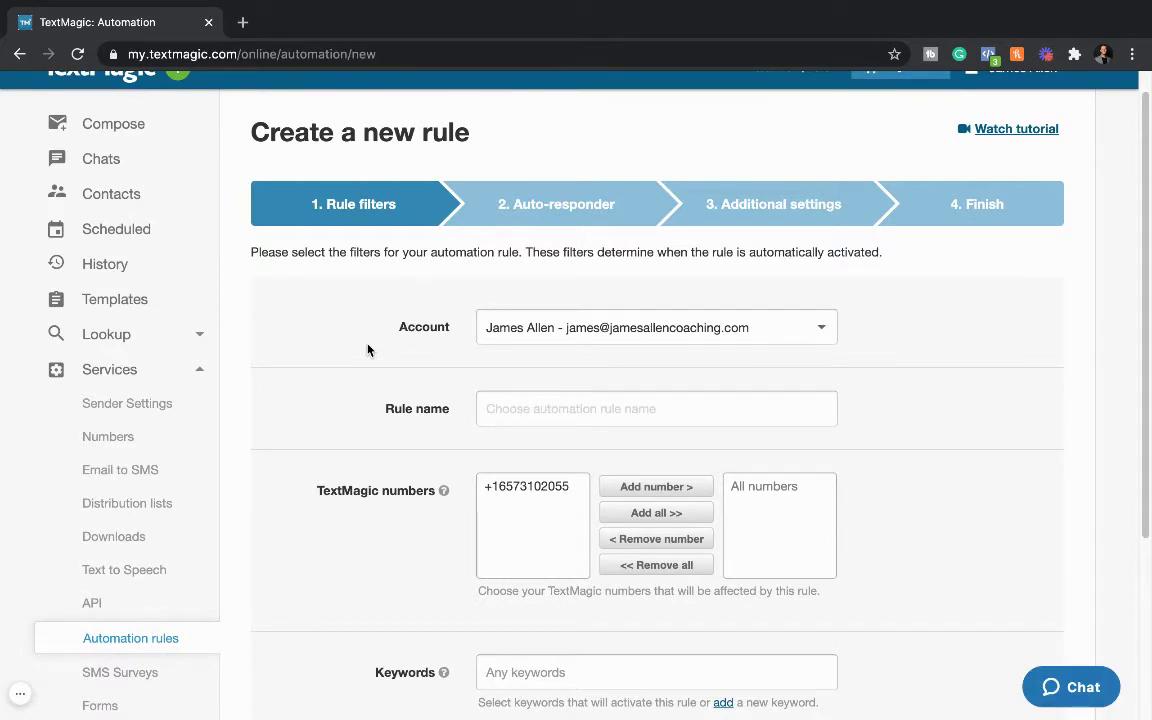
scroll(367, 349, down, 2)
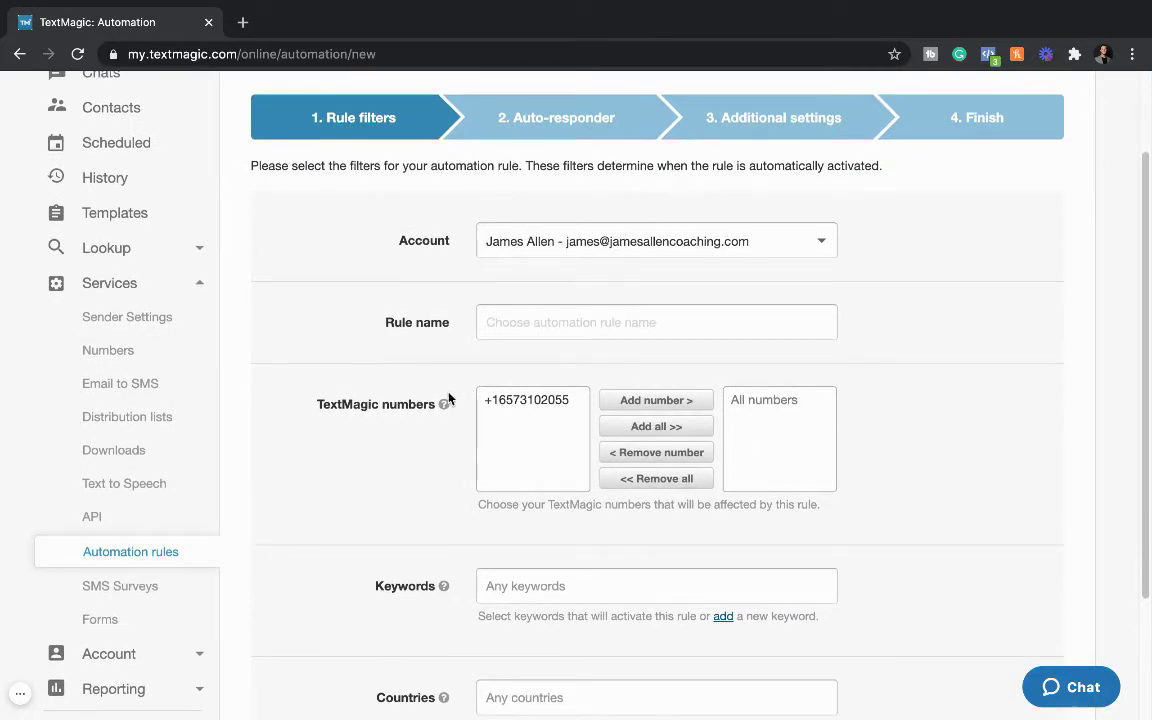
click(566, 405)
click(344, 316)
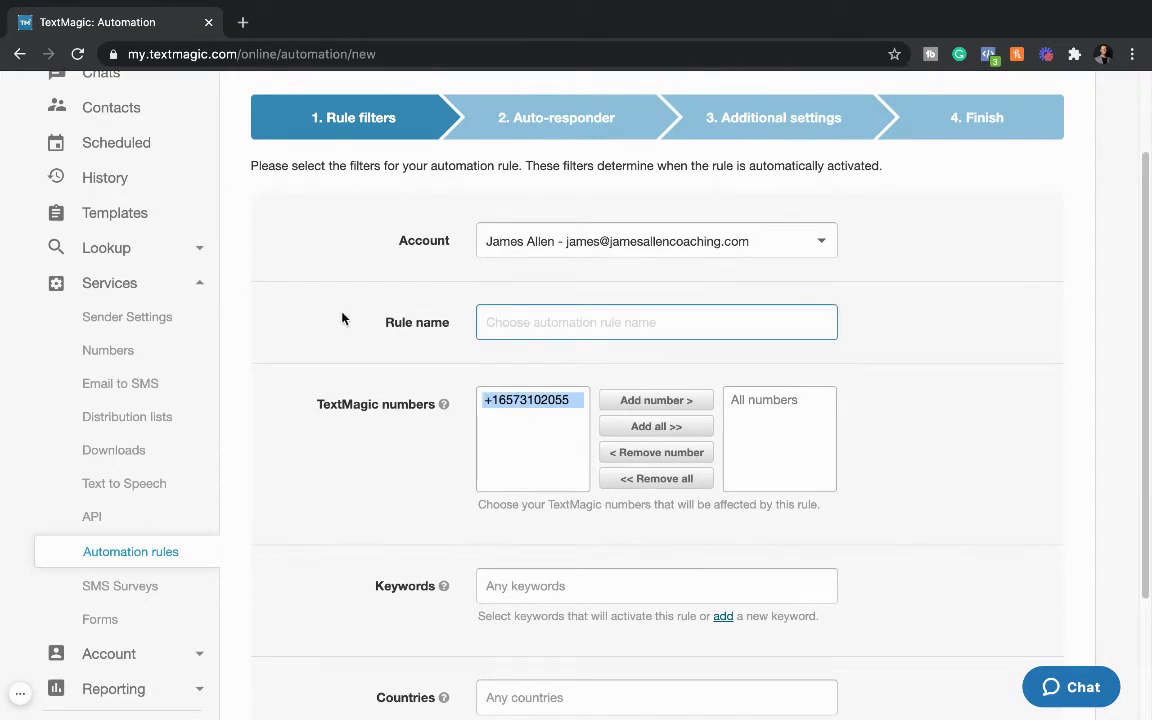
scroll(342, 360, down, 1)
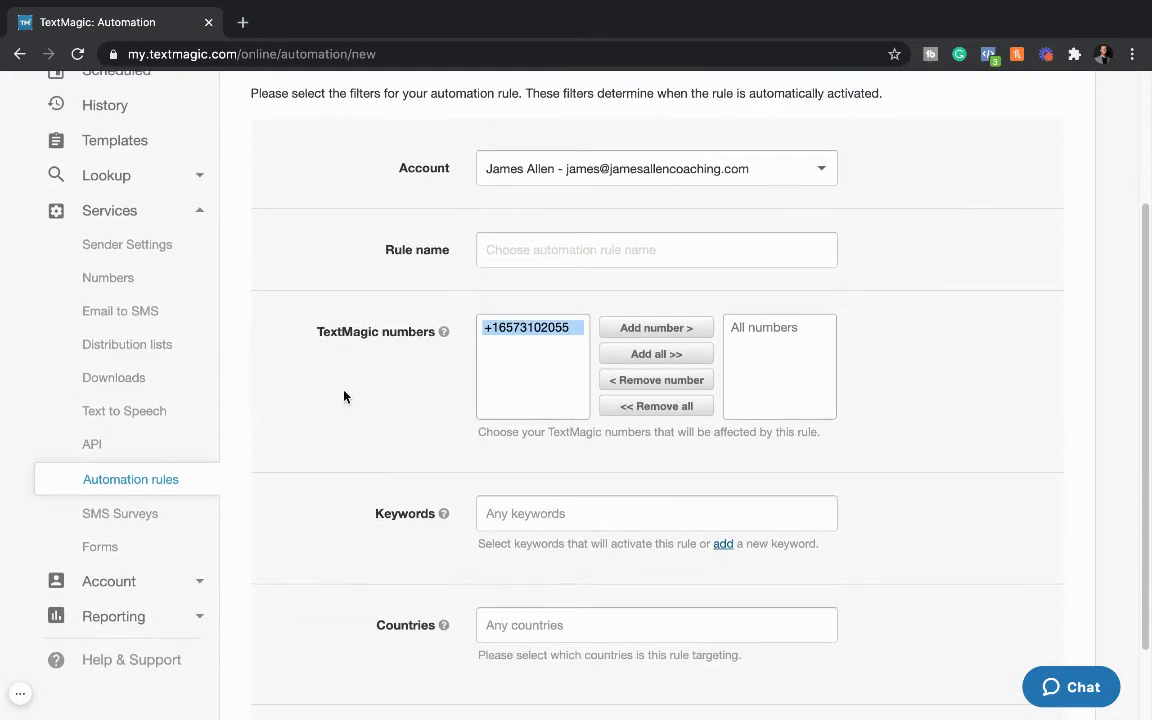
scroll(344, 397, down, 1)
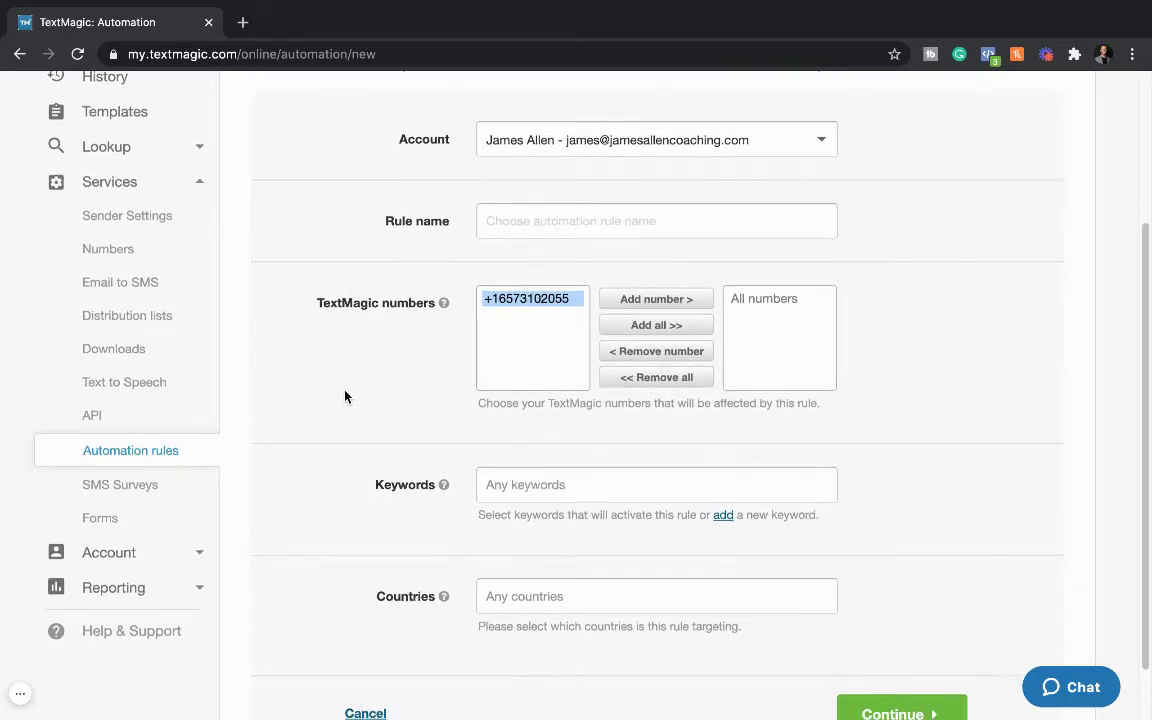
scroll(344, 392, down, 1)
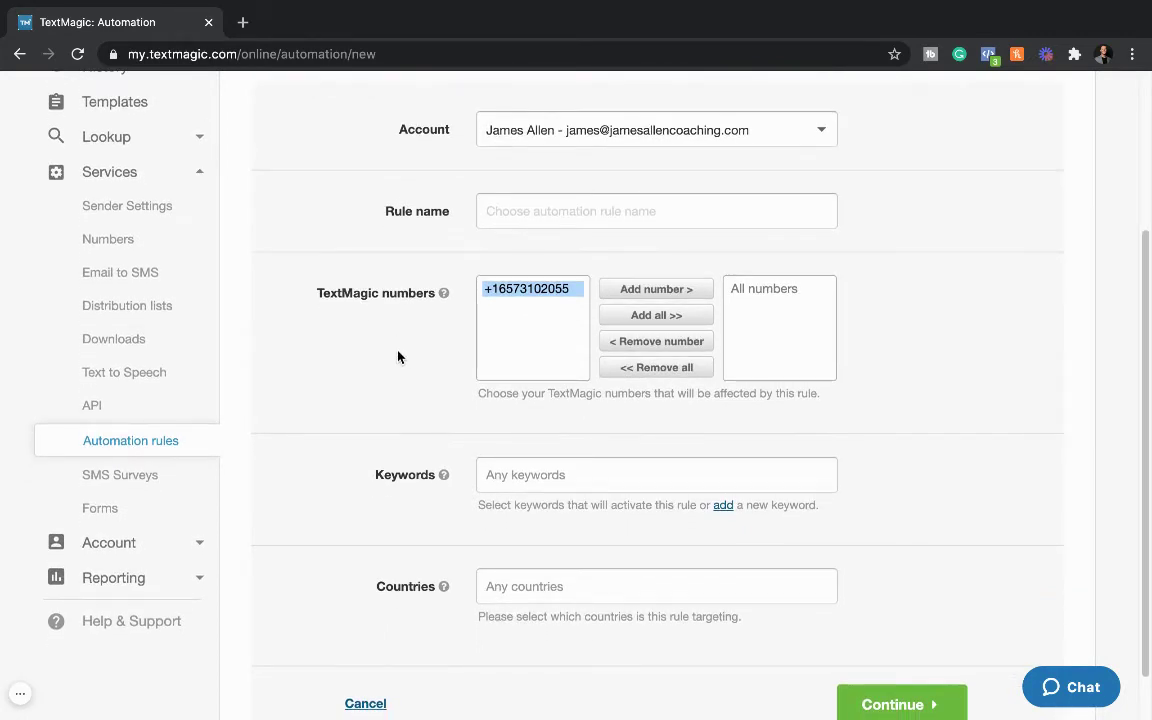
scroll(381, 406, up, 3)
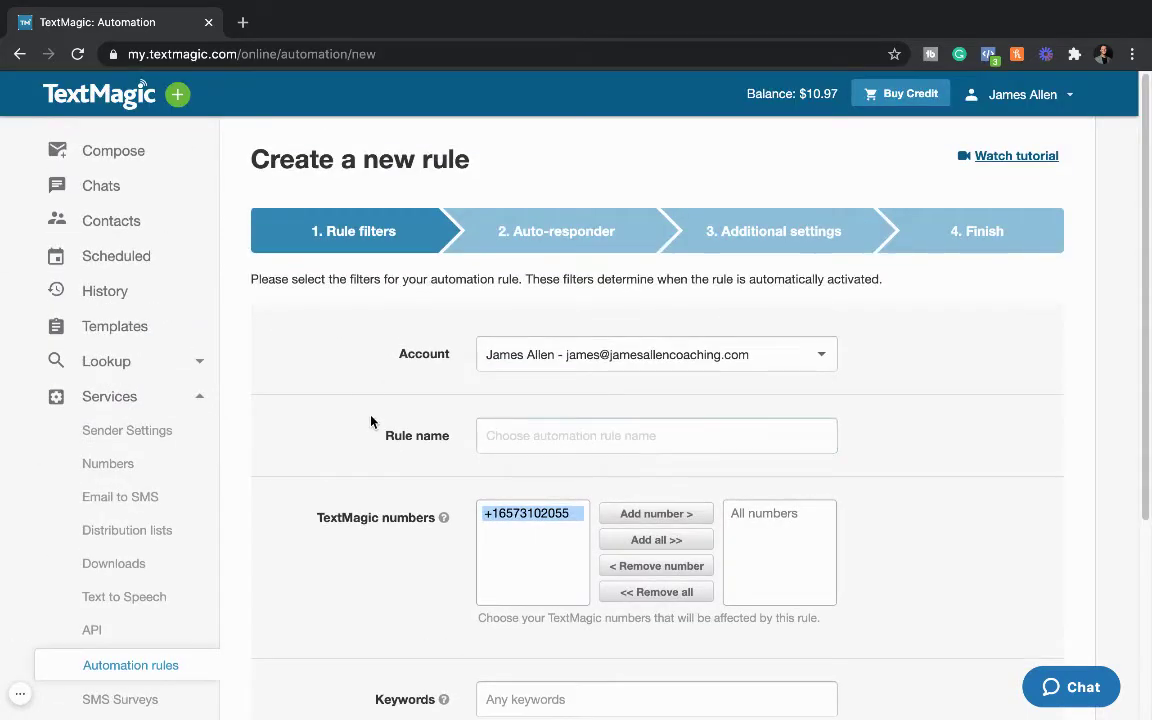
click(311, 432)
scroll(300, 440, down, 4)
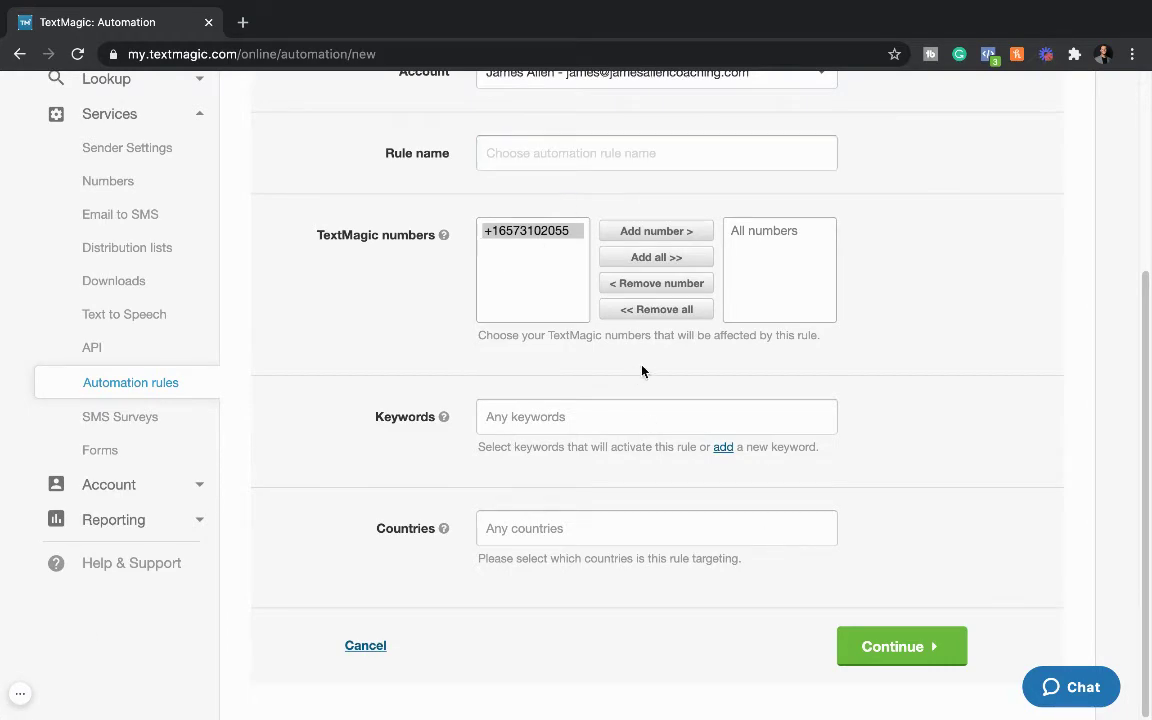
scroll(995, 478, up, 2)
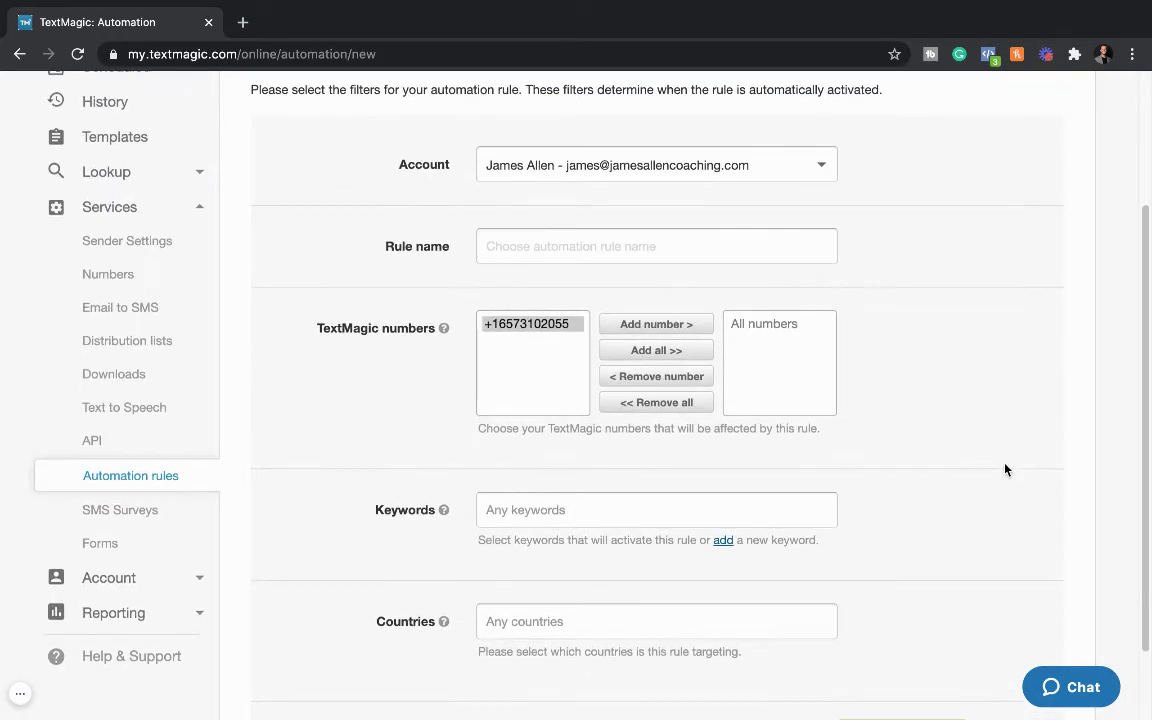
scroll(1005, 469, down, 2)
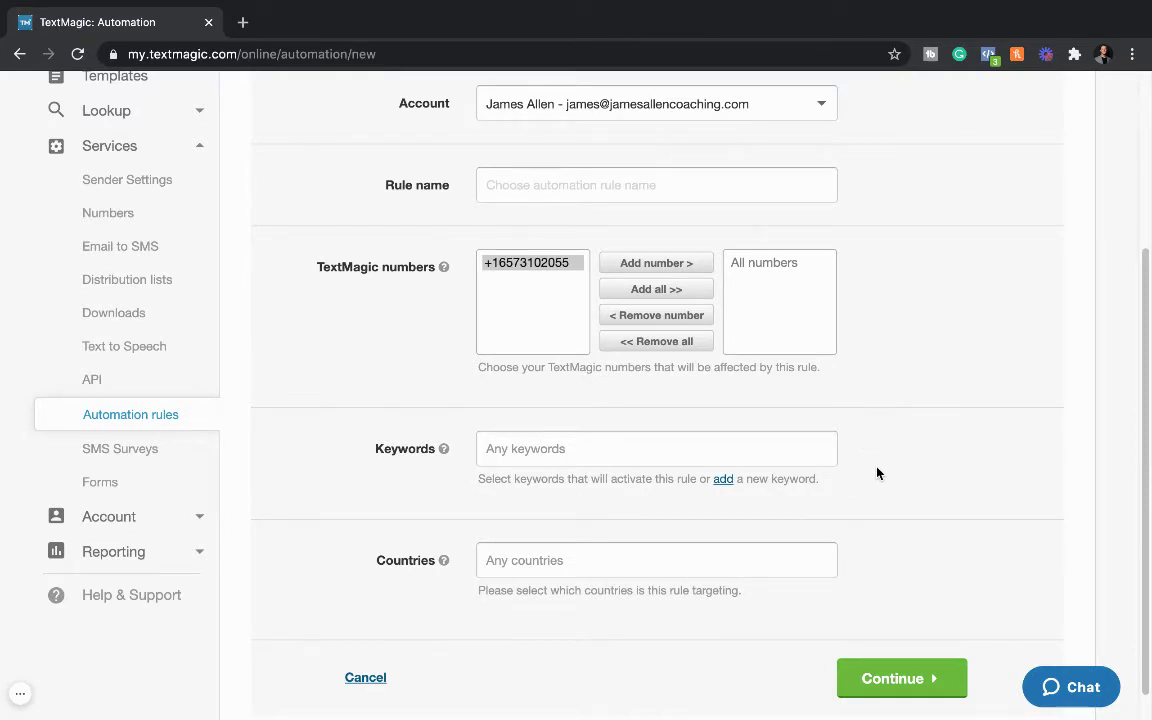
scroll(877, 473, up, 5)
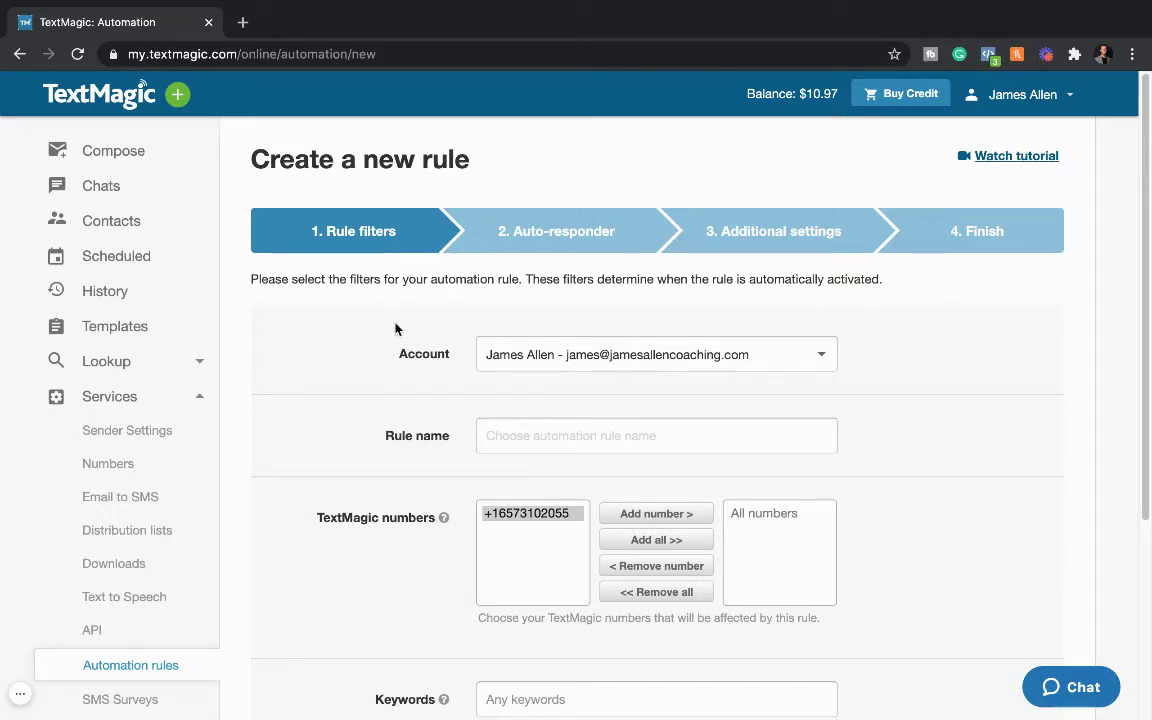
scroll(400, 340, down, 2)
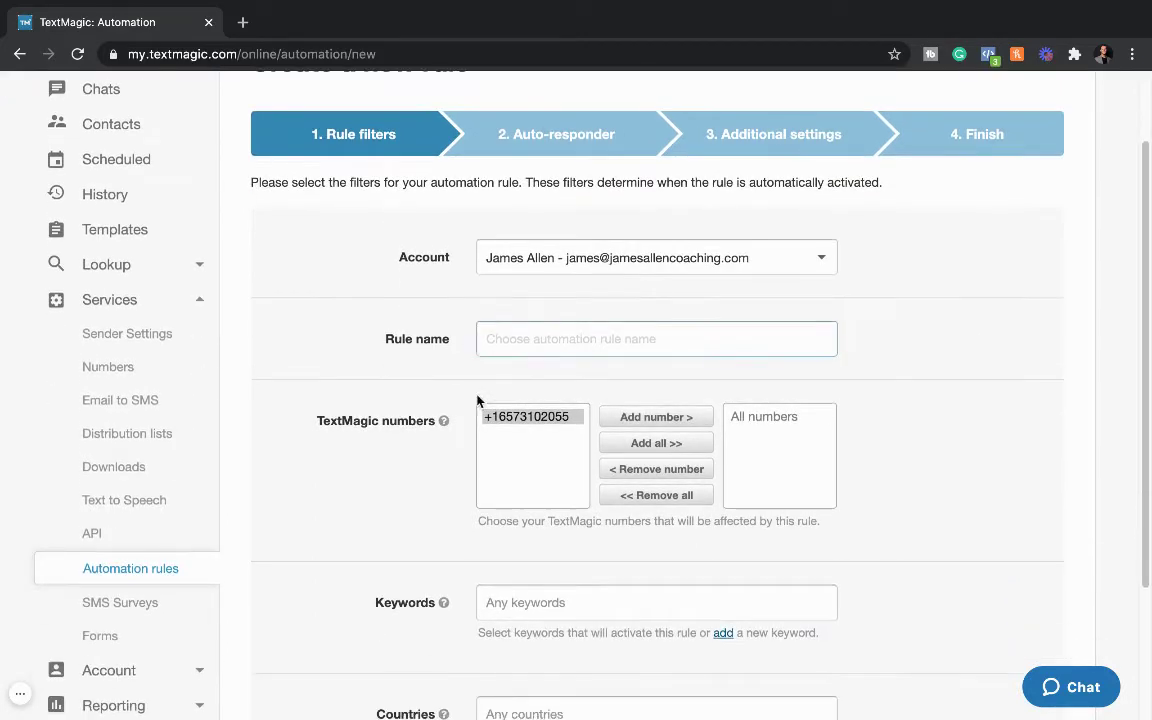
- Enter 'Free Phone Call - 2020' as the rule name and scroll down to Keywords
click(514, 338)
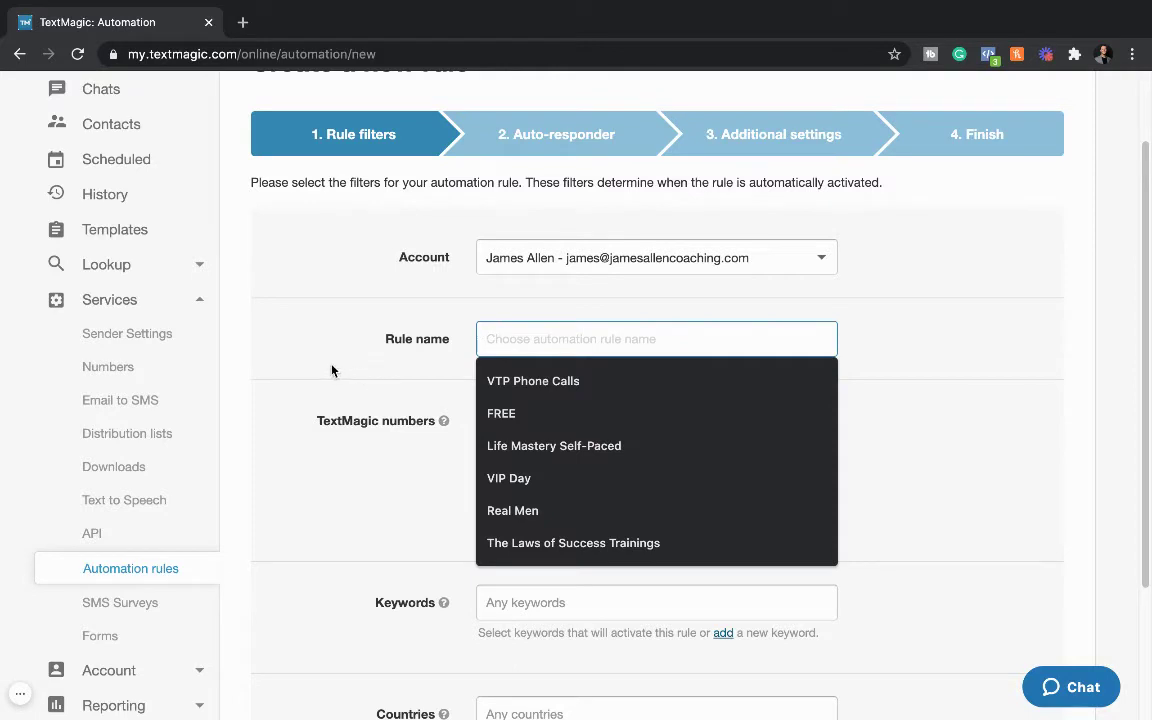
text(Free )
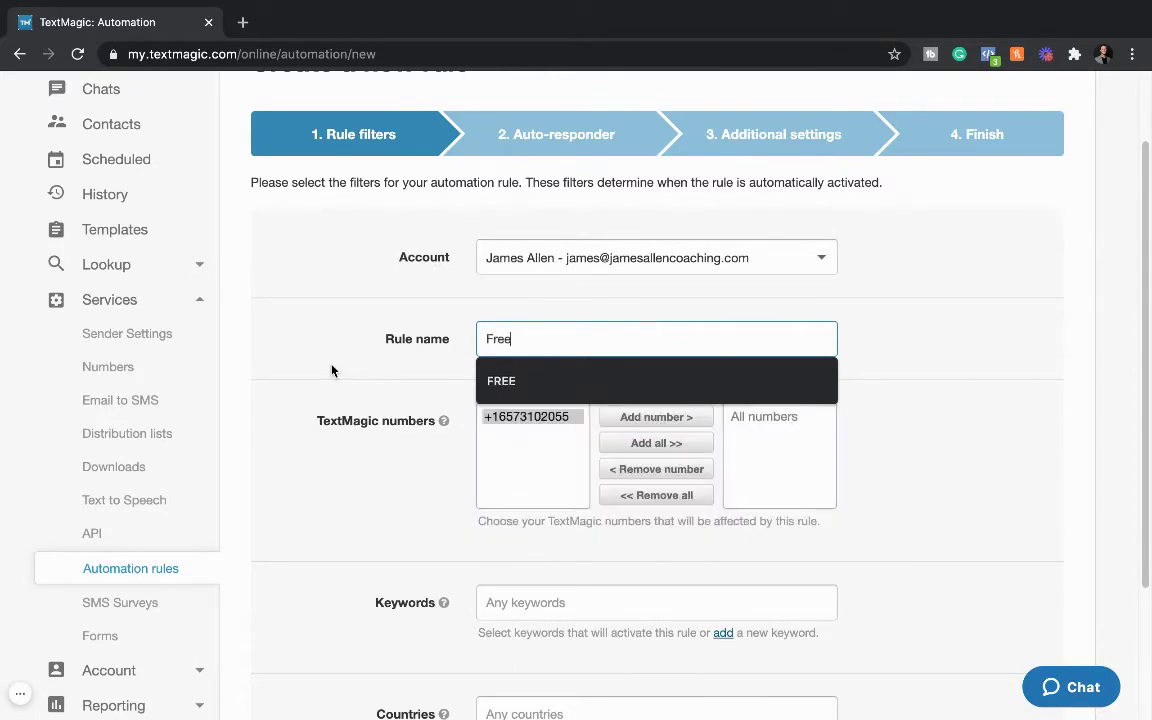
text(Phone Call -)
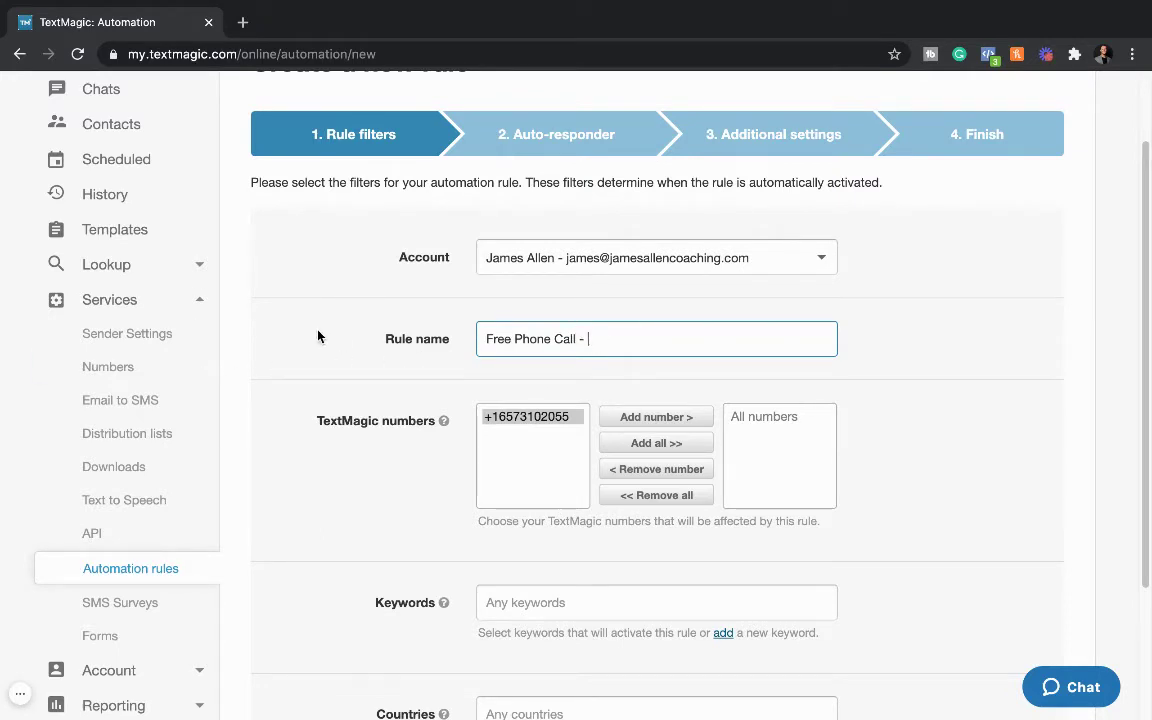
text(2020)
scroll(995, 388, down, 3)
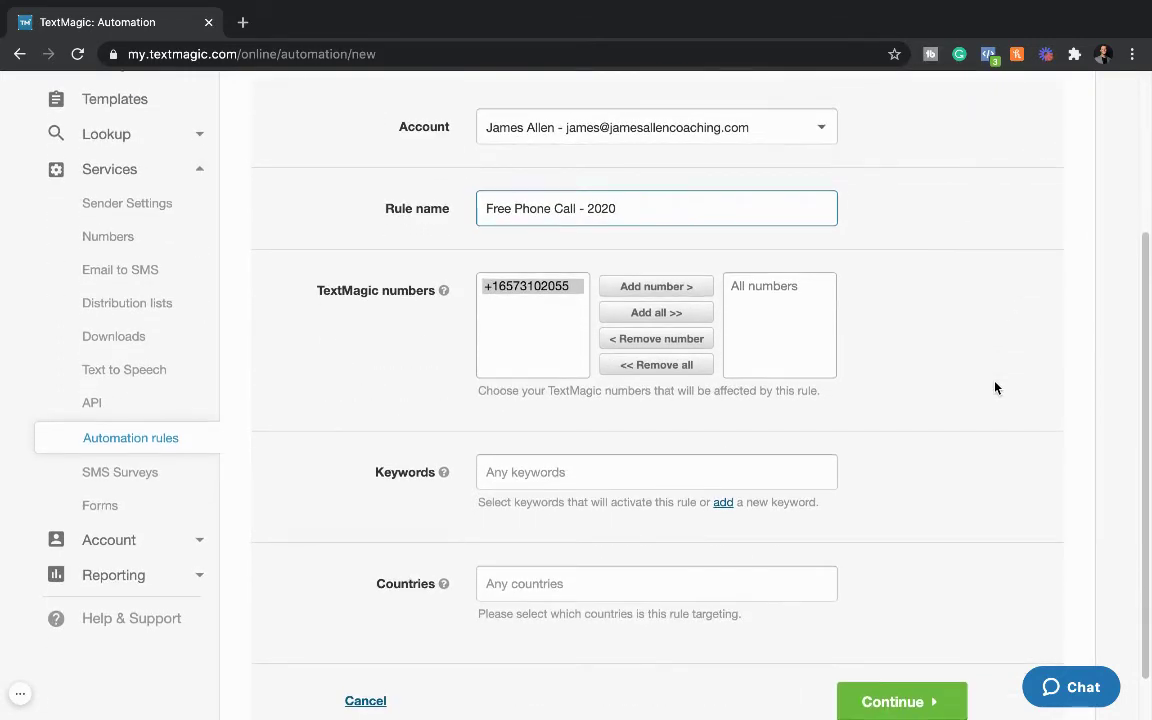
scroll(995, 388, down, 1)
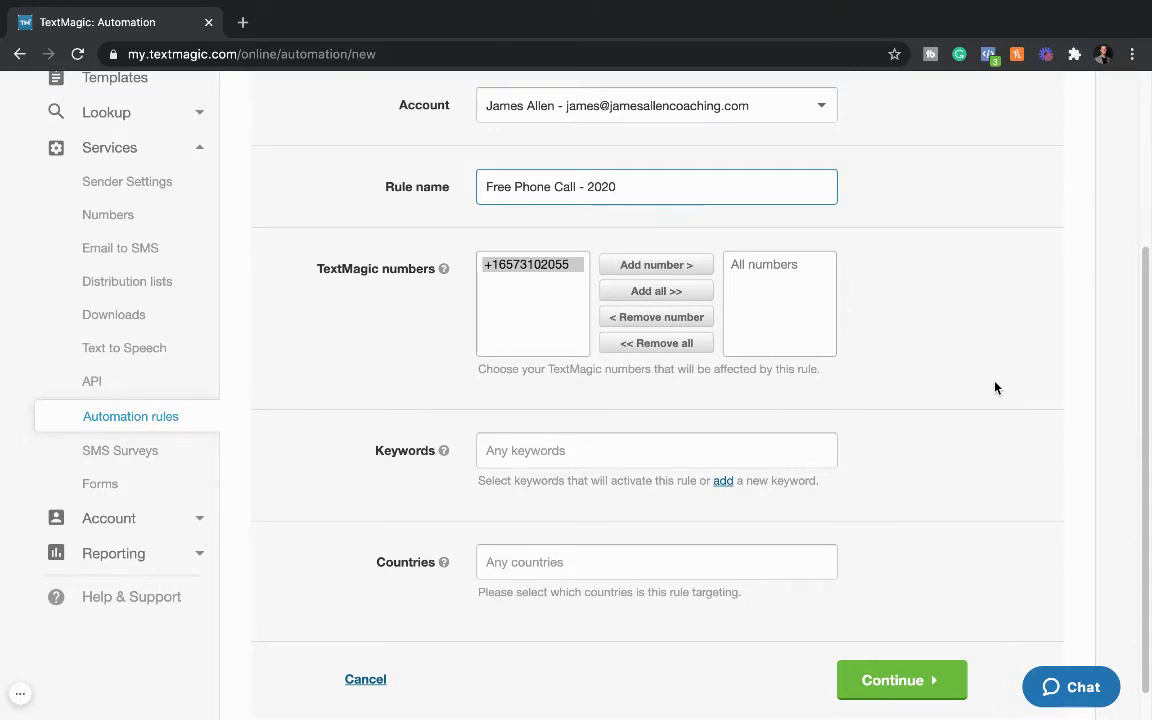
- Look through the new-keyword form and existing keywords list without picking one
click(723, 482)
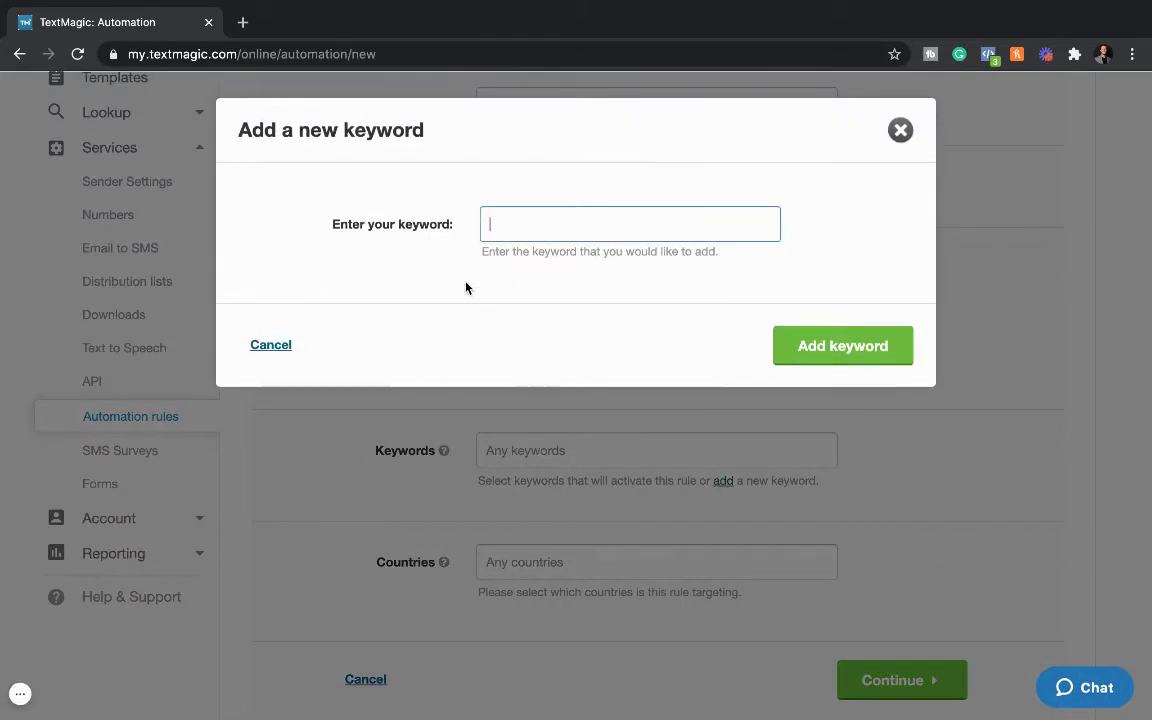
click(285, 348)
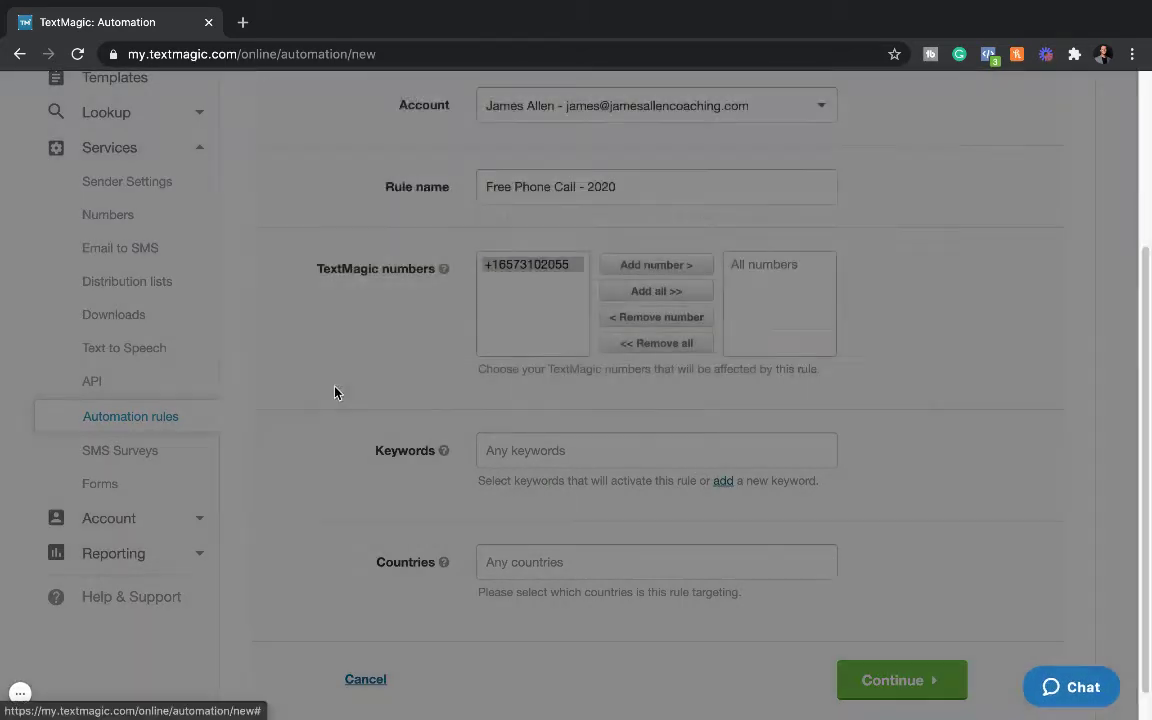
click(559, 450)
scroll(611, 640, down, 5)
scroll(611, 640, down, 3)
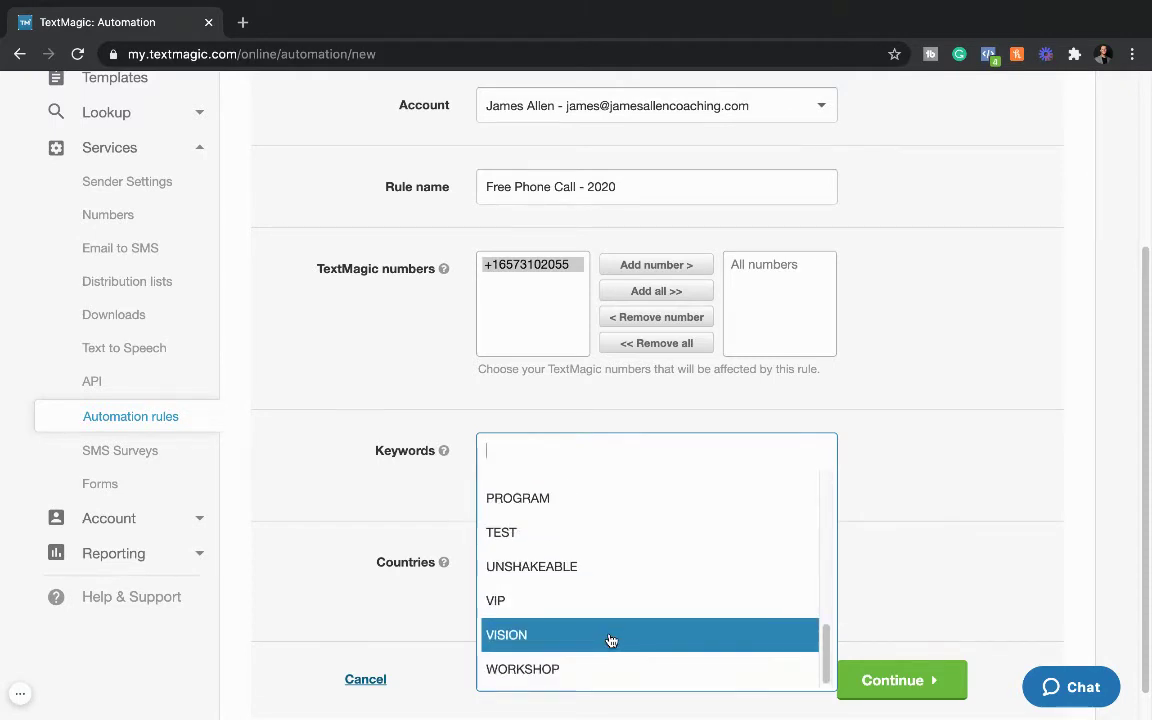
scroll(611, 640, up, 2)
scroll(611, 640, up, 5)
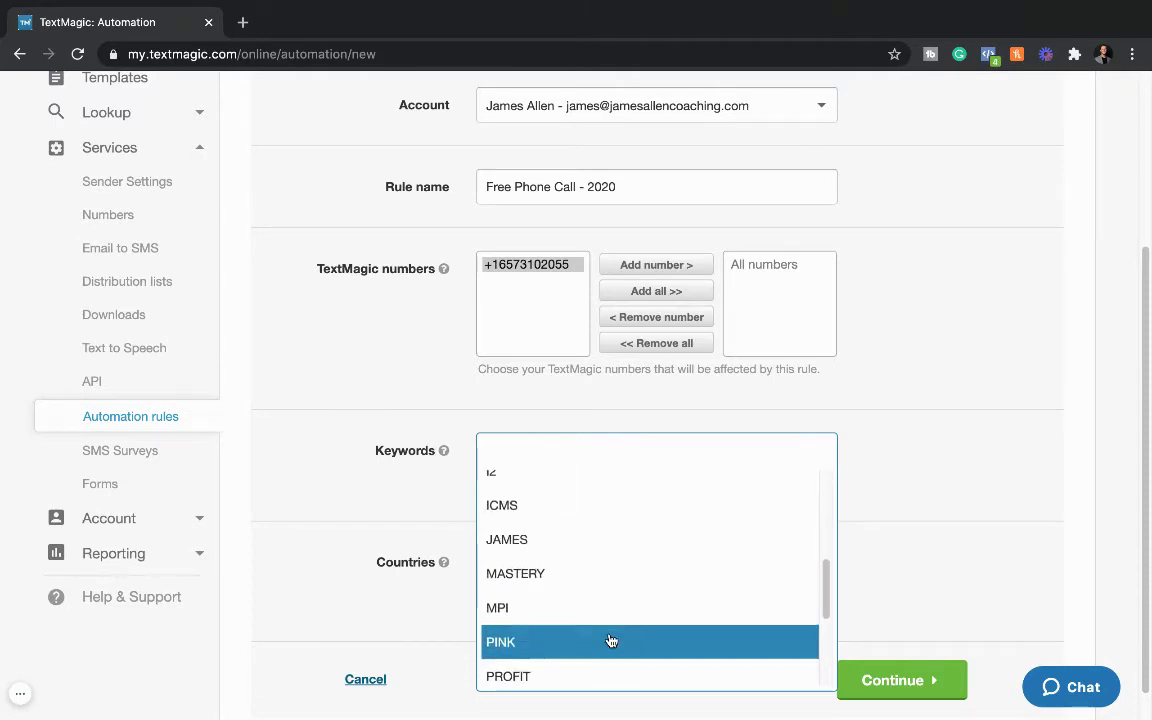
click(964, 430)
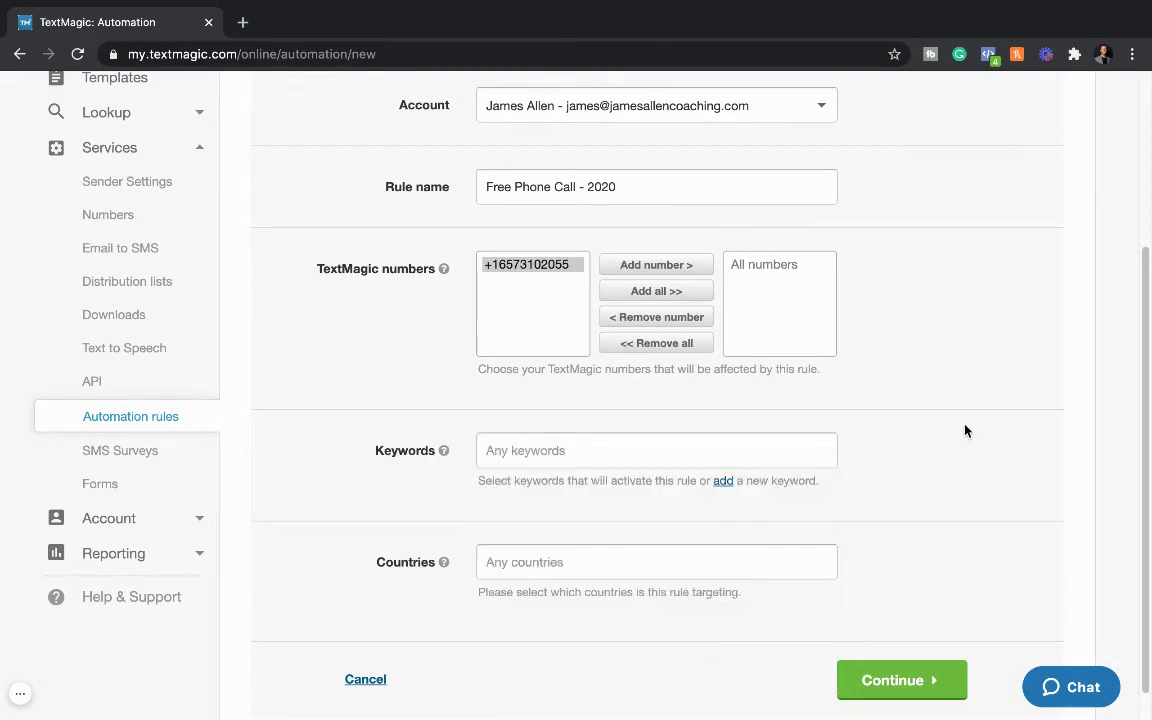
- Create the new keyword CLARITY and attach it to the rule
click(723, 482)
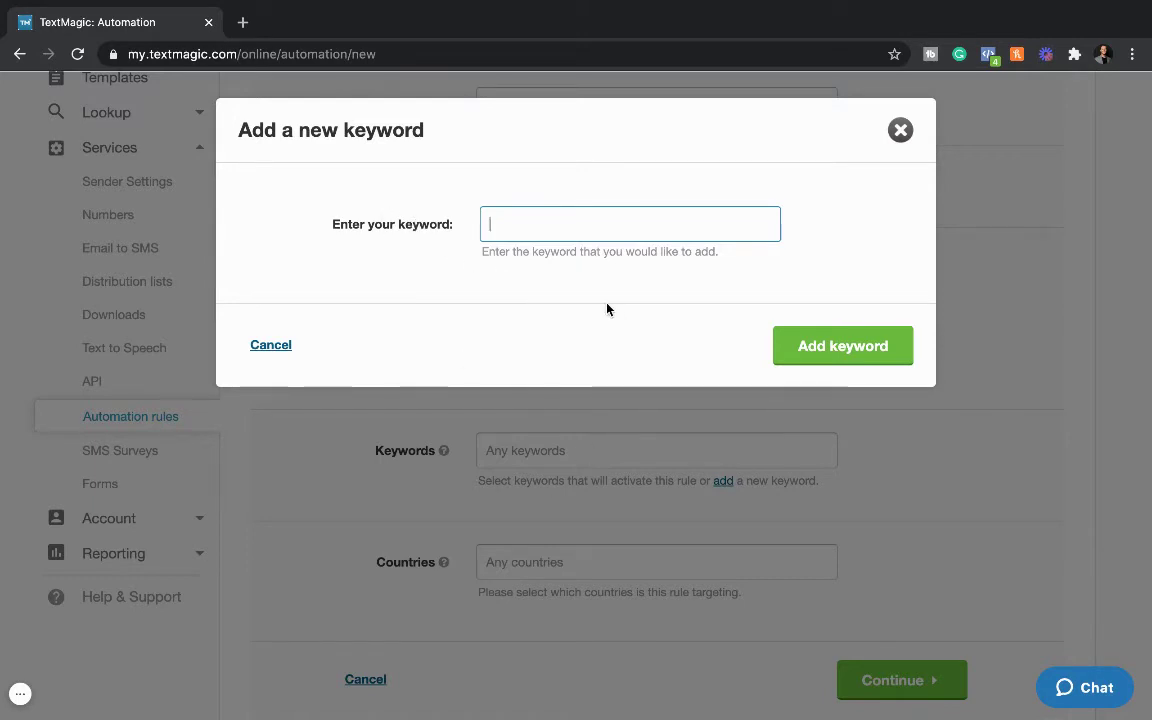
text(FREE)
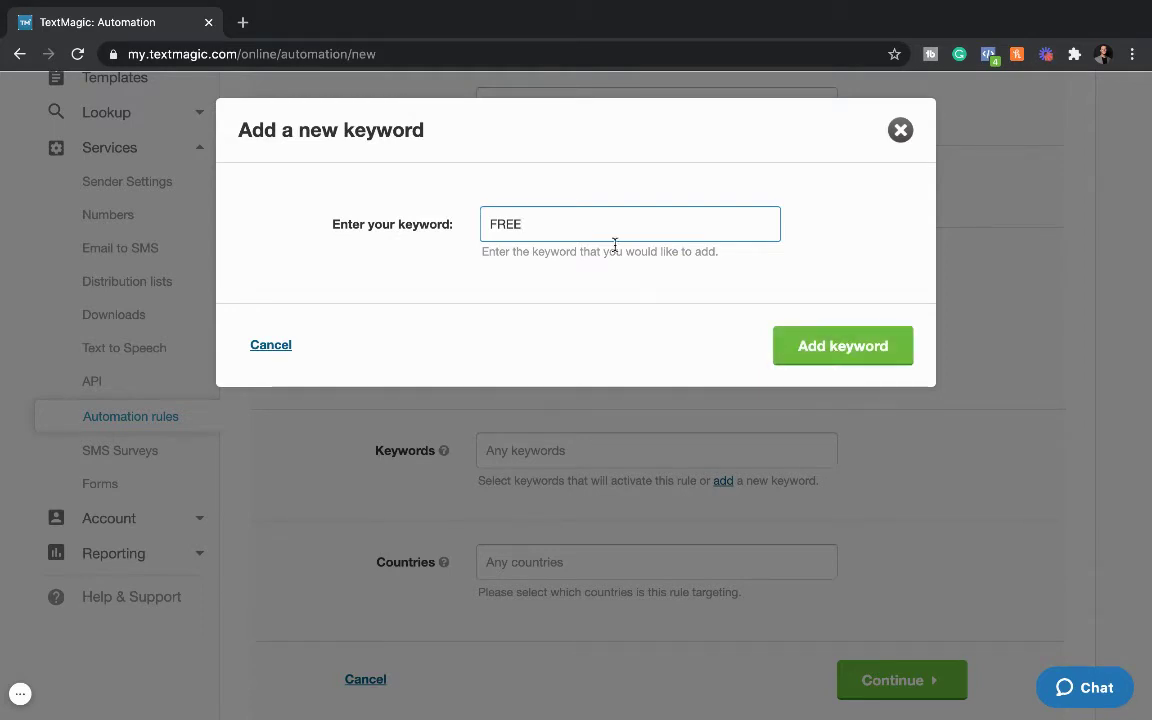
drag(540, 224, 470, 224)
text(CLARITY)
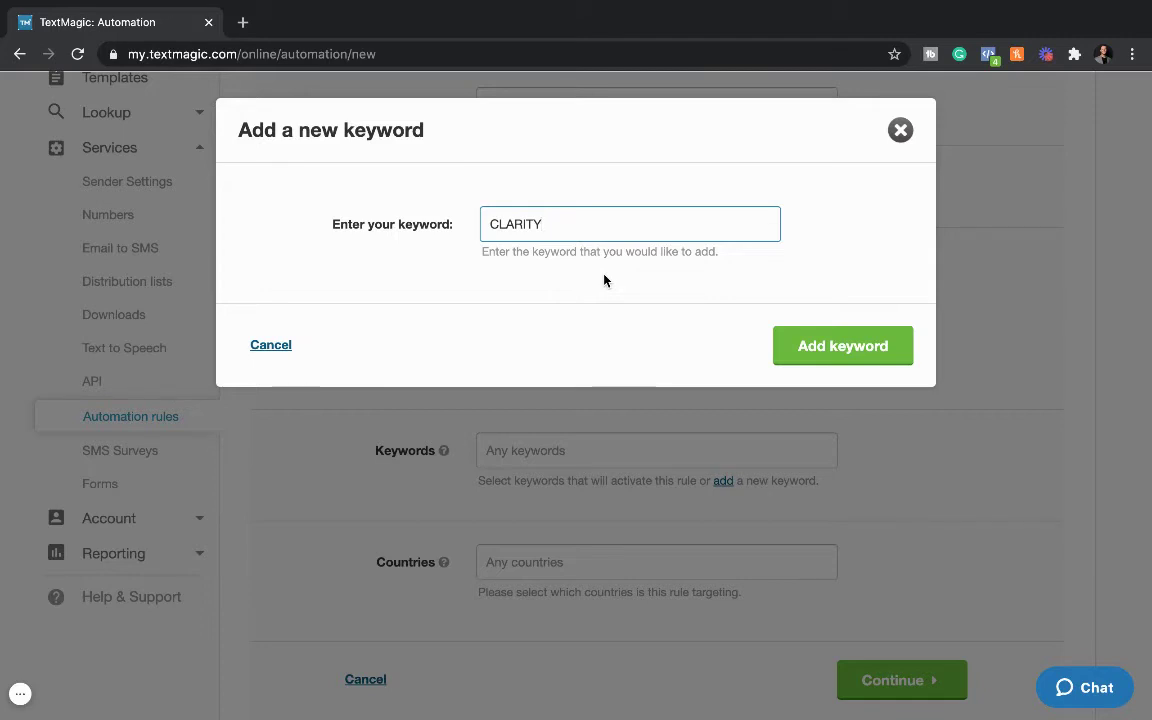
click(827, 357)
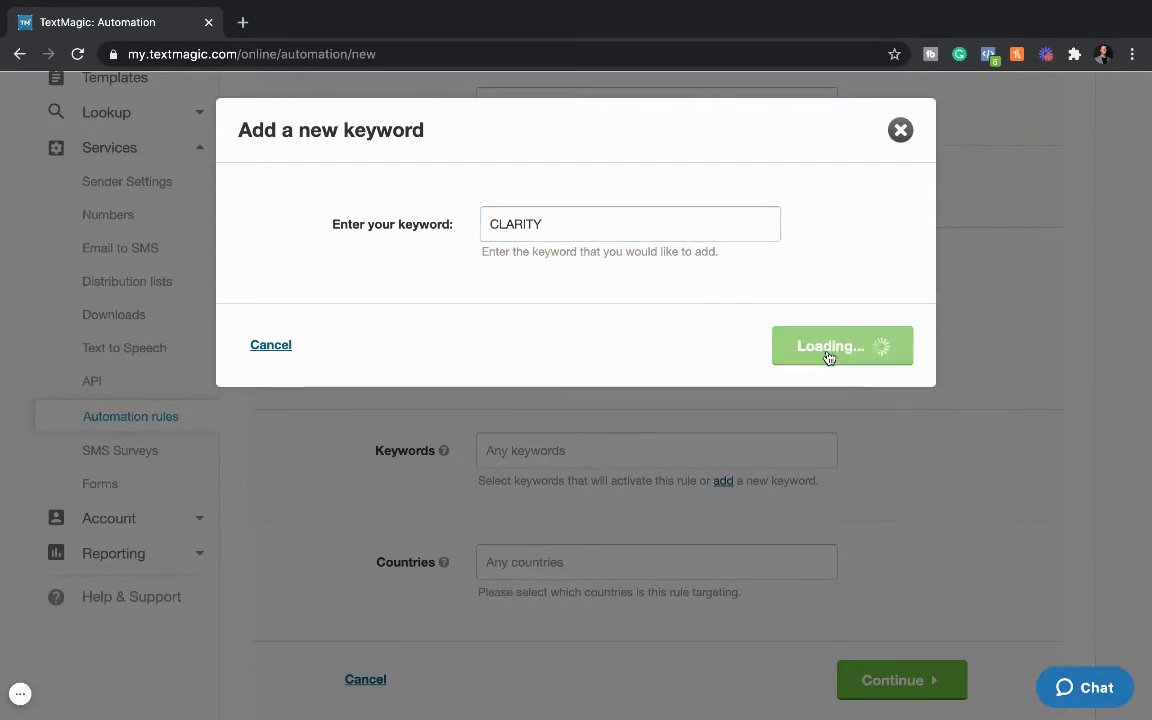
scroll(560, 380, up, 2)
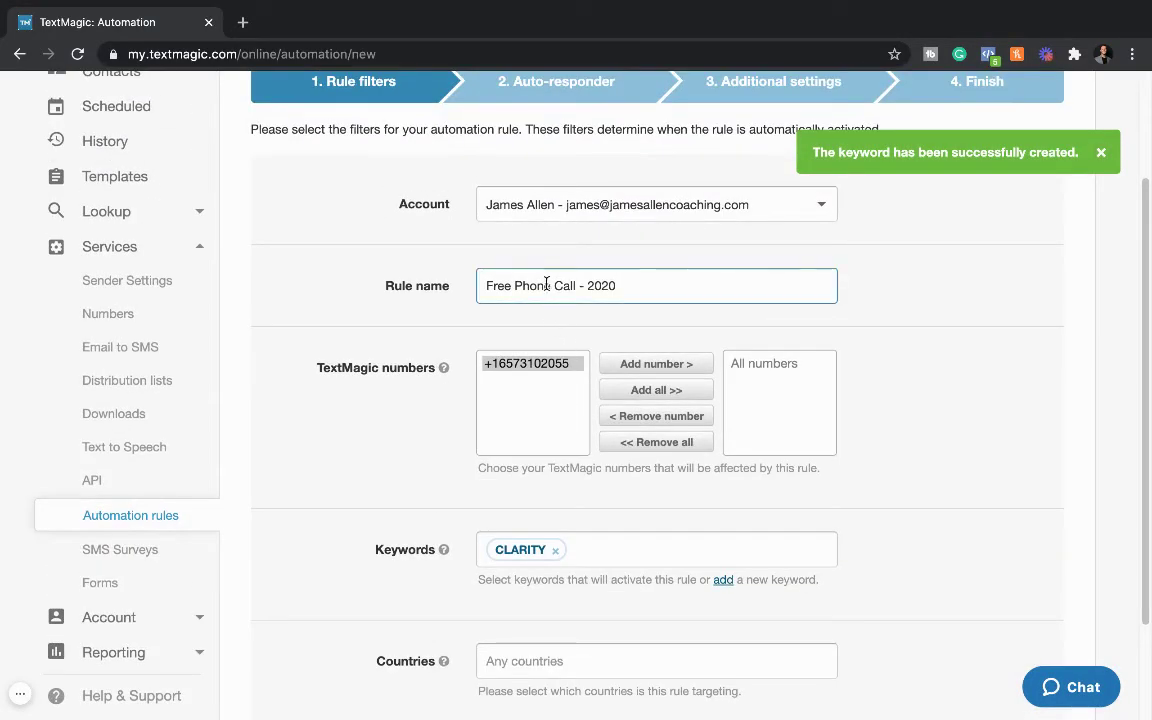
drag(548, 285, 450, 288)
text(CL)
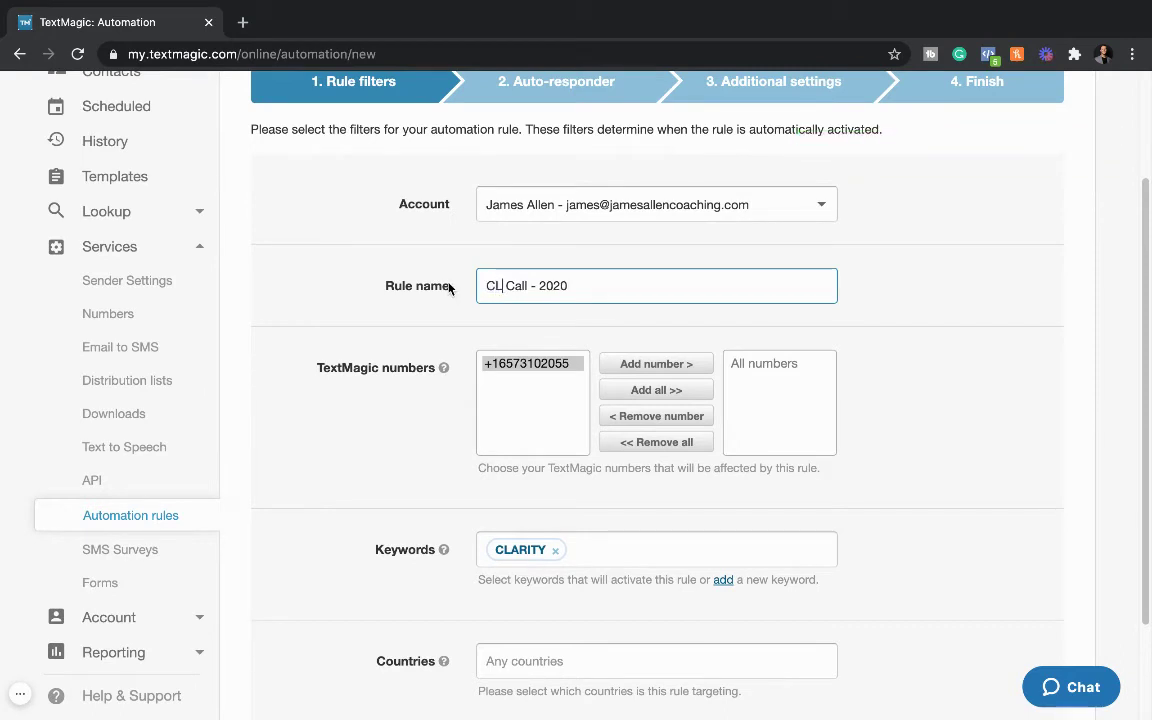
text(AR)
key(BackSpace)
key(BackSpace)
key(BackSpace)
text(larity)
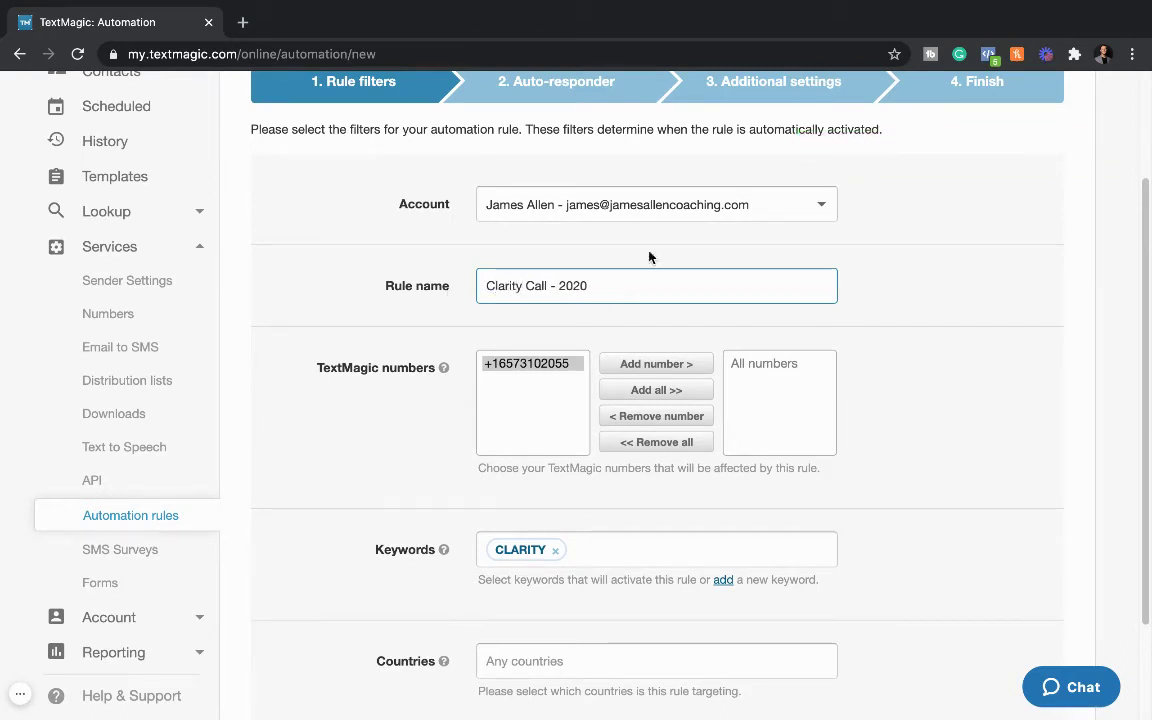
click(944, 394)
scroll(944, 394, down, 2)
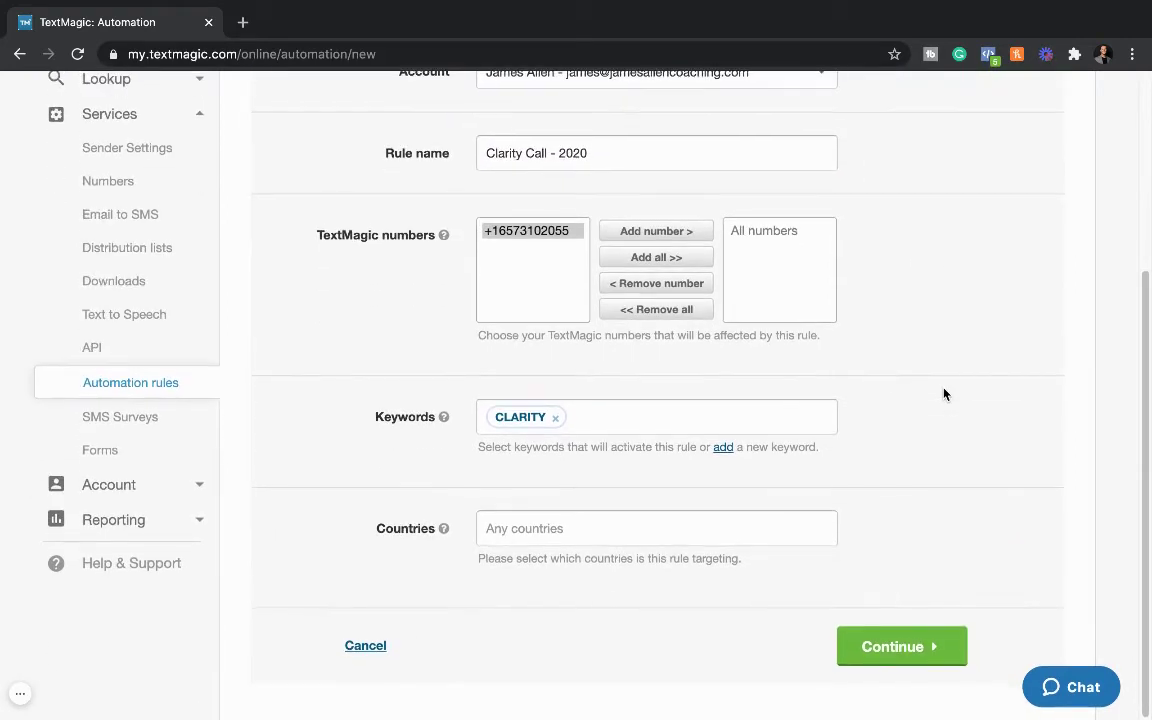
click(661, 522)
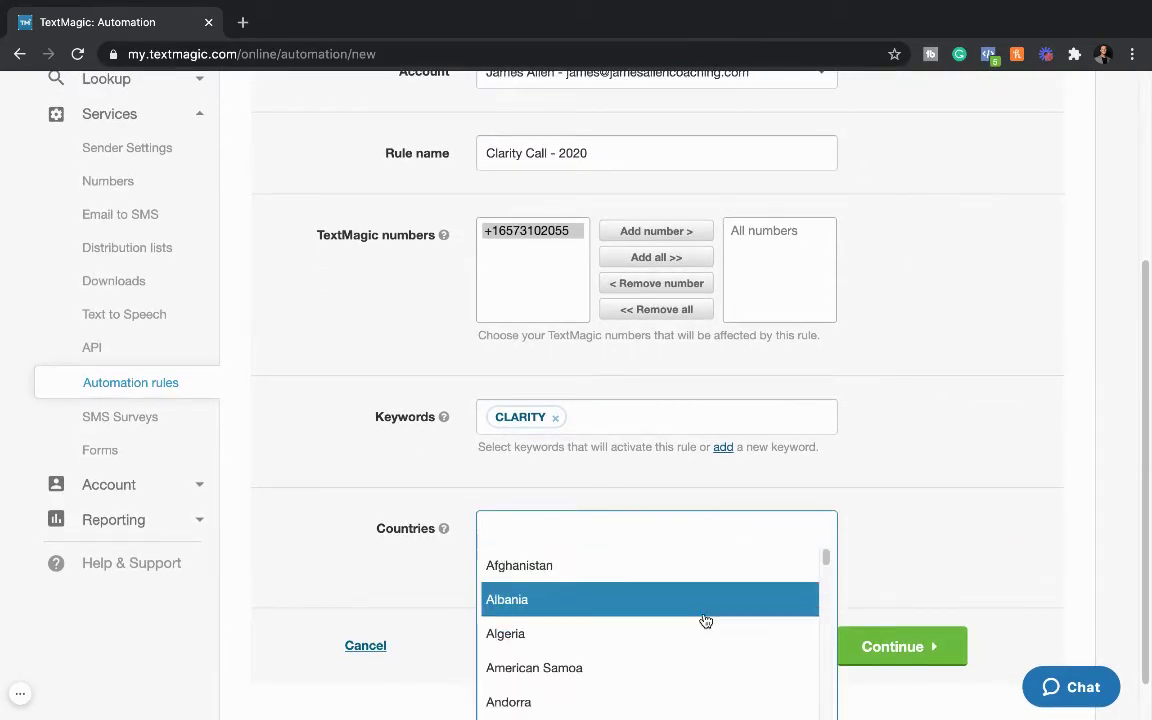
scroll(705, 620, down, 2)
scroll(705, 620, down, 10)
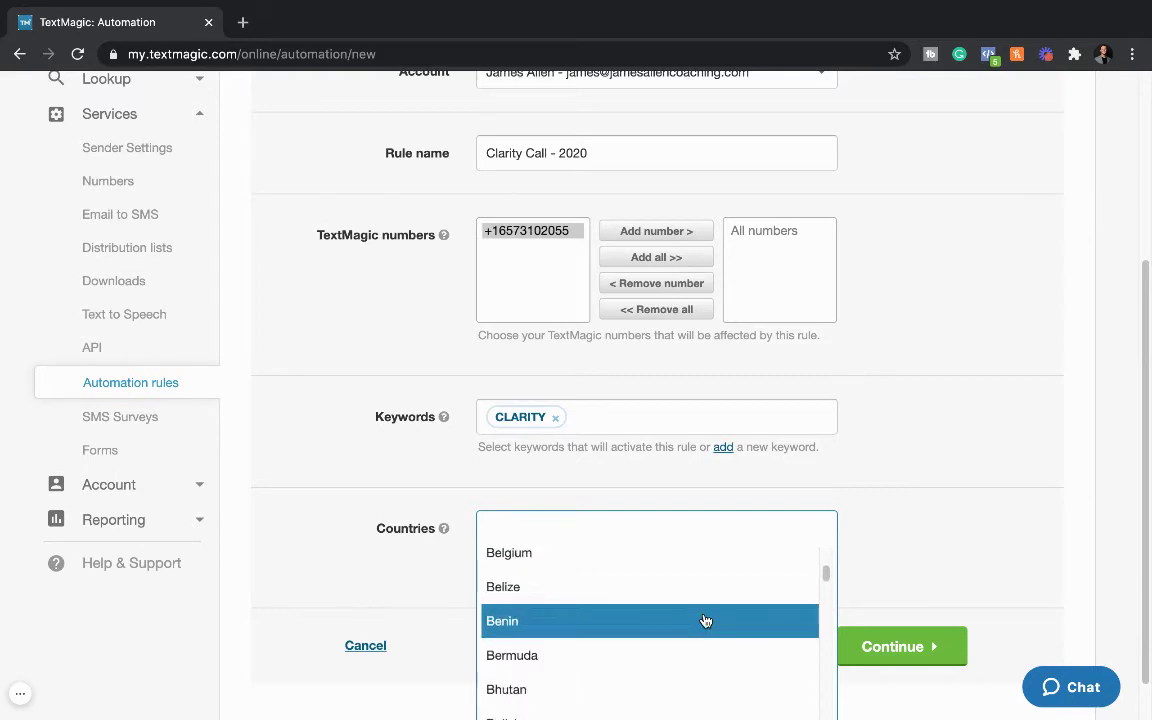
scroll(705, 620, down, 5)
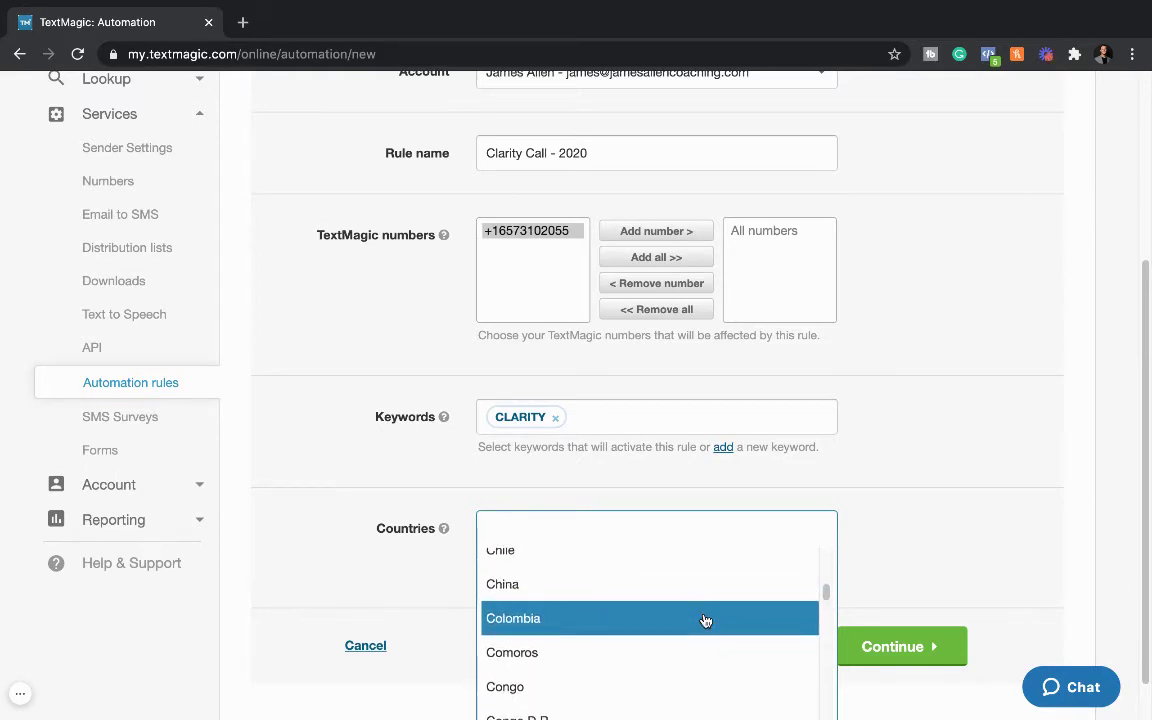
scroll(705, 620, up, 4)
click(1031, 505)
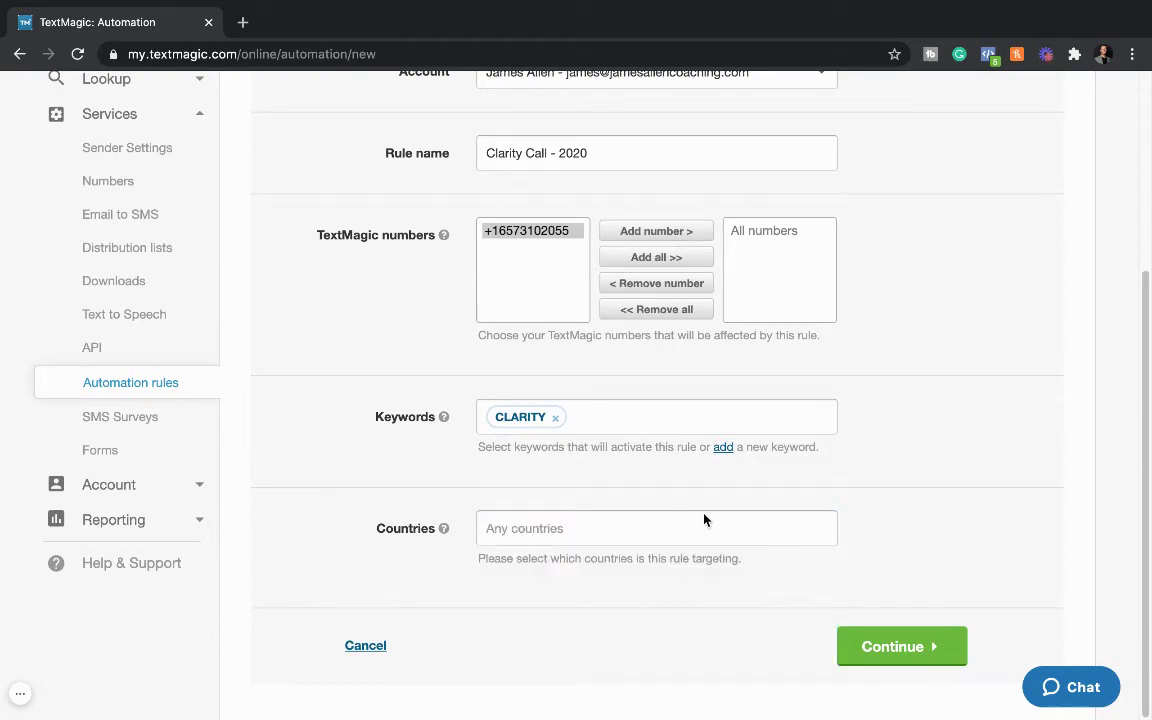
scroll(1054, 508, up, 5)
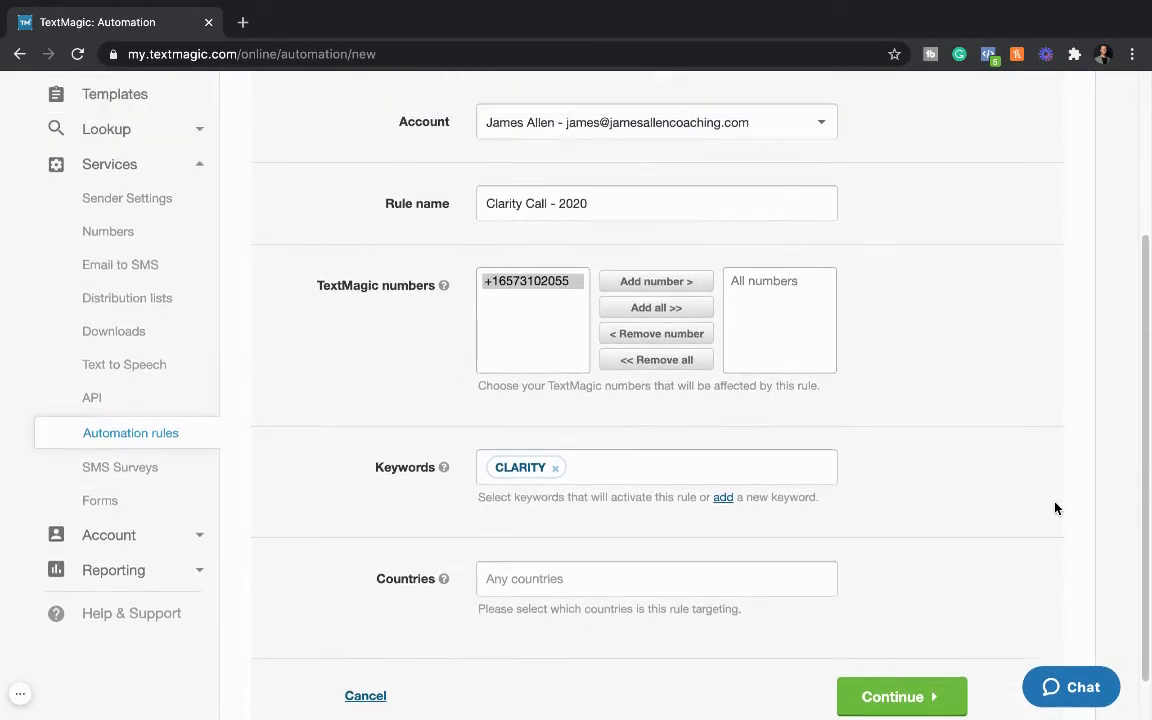
scroll(1054, 508, down, 5)
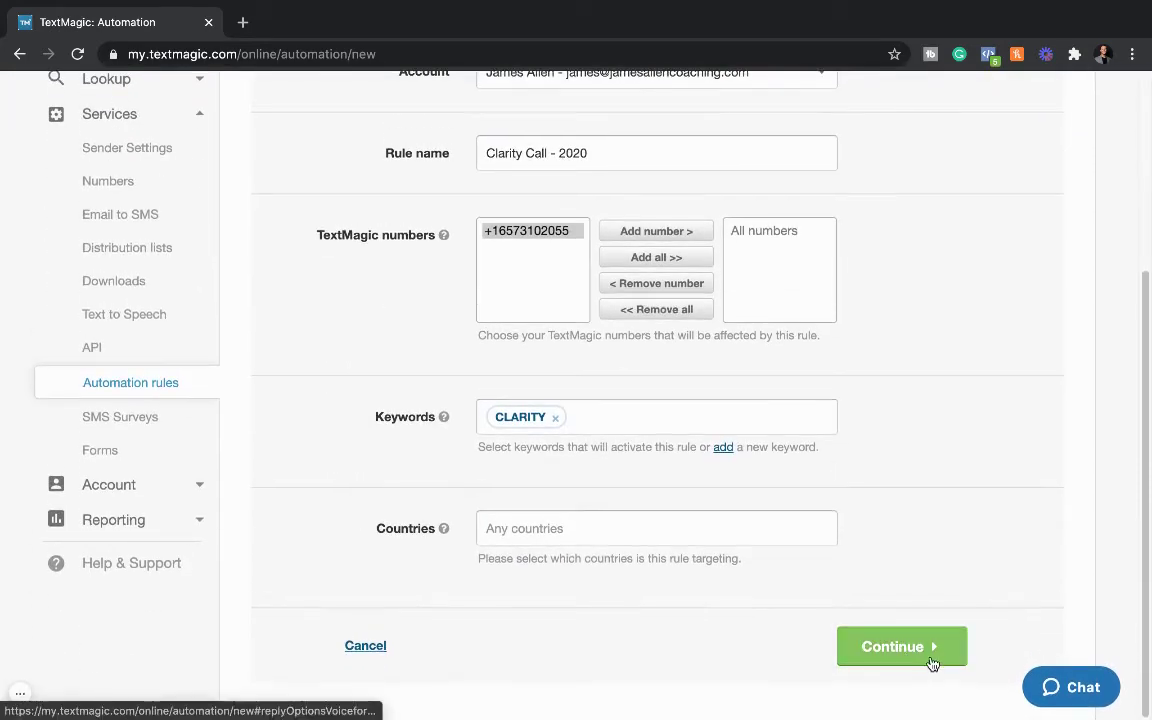
- Go to the Auto-responder step and choose Text message after briefly trying Voice broadcast
click(929, 654)
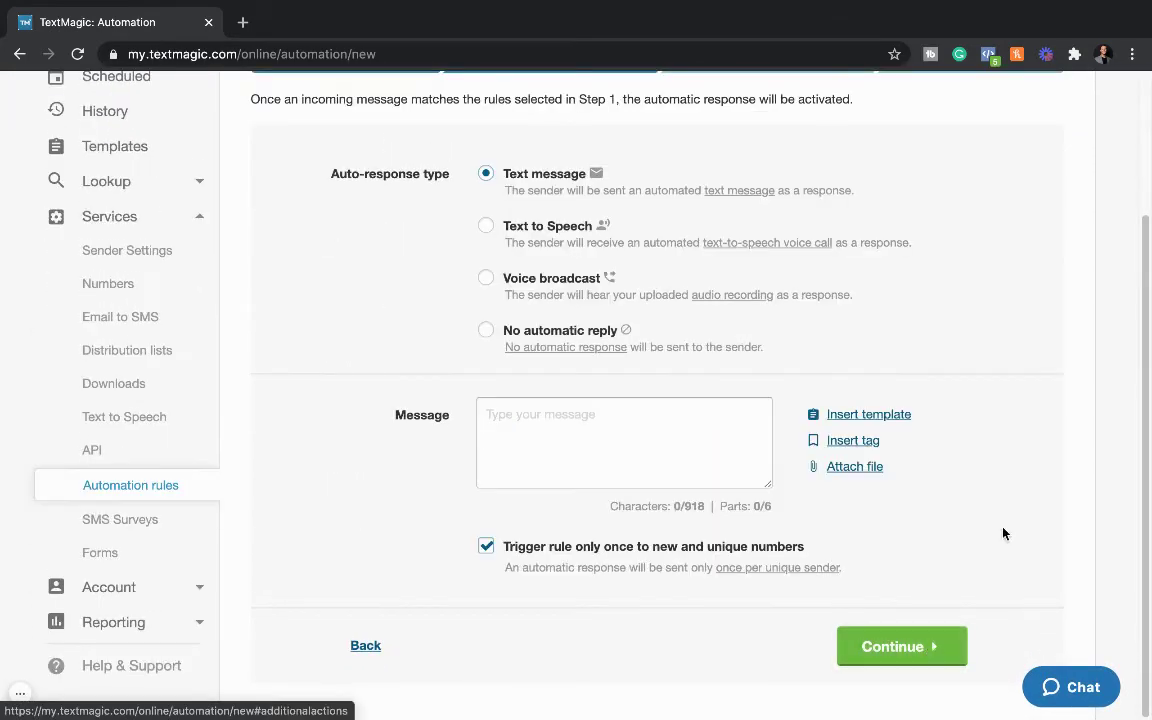
scroll(1048, 442, up, 3)
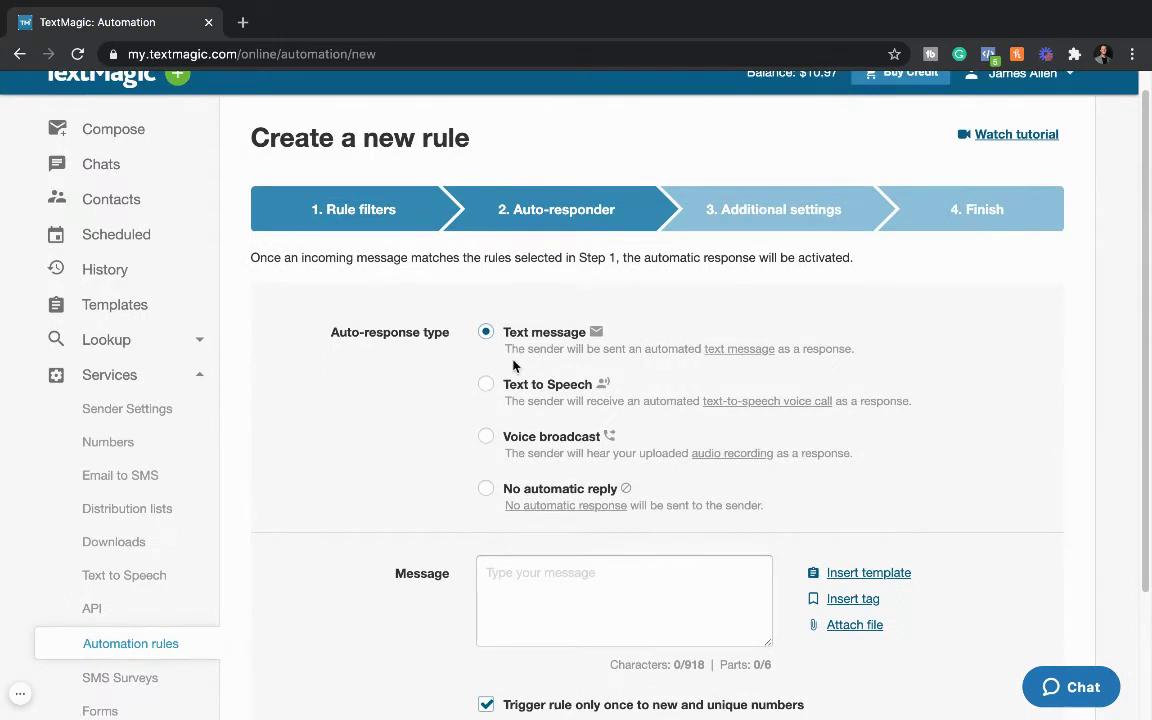
scroll(514, 365, down, 2)
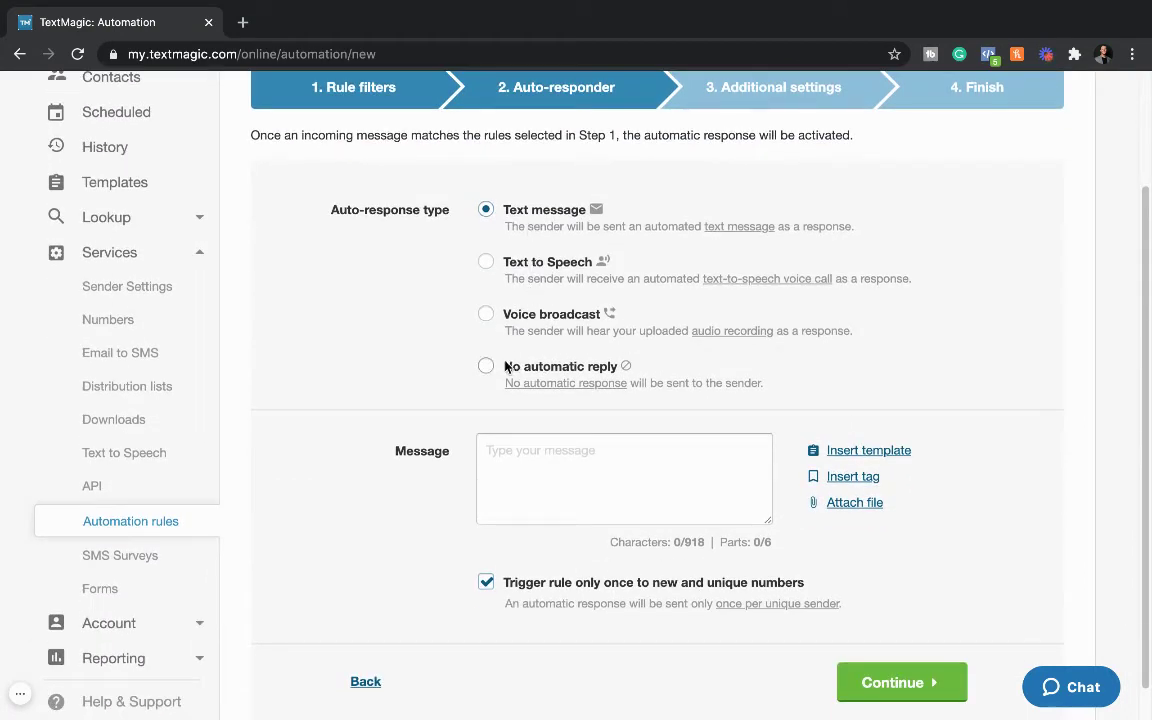
click(486, 316)
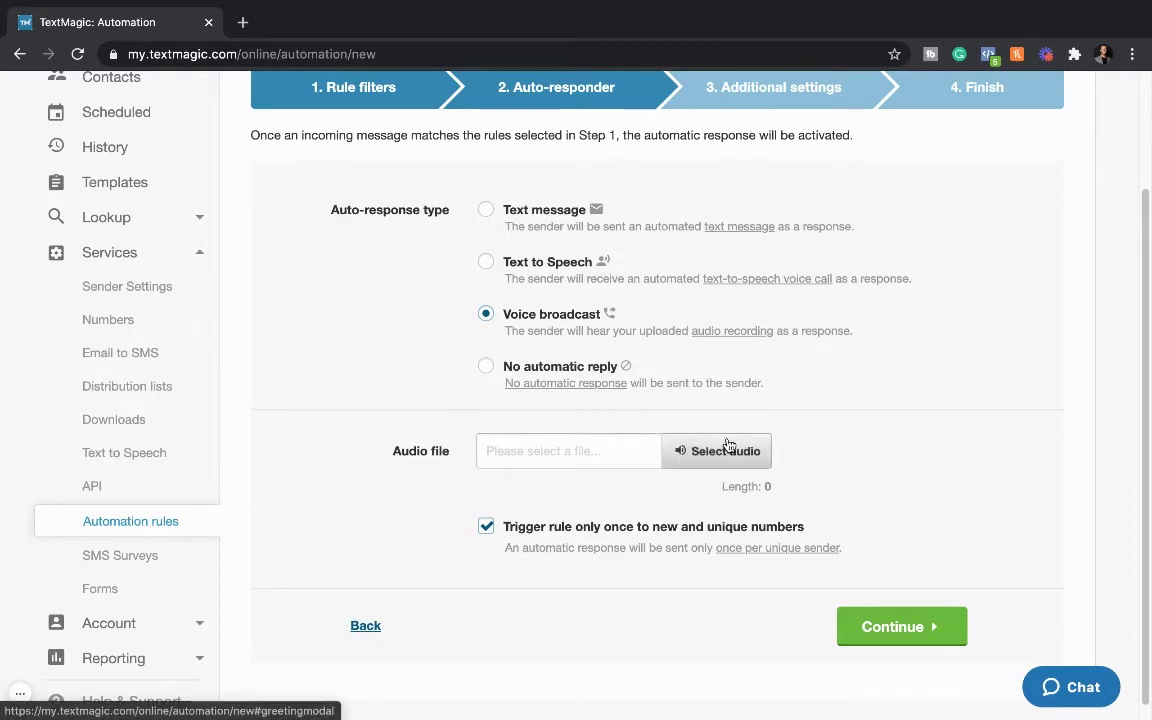
click(486, 210)
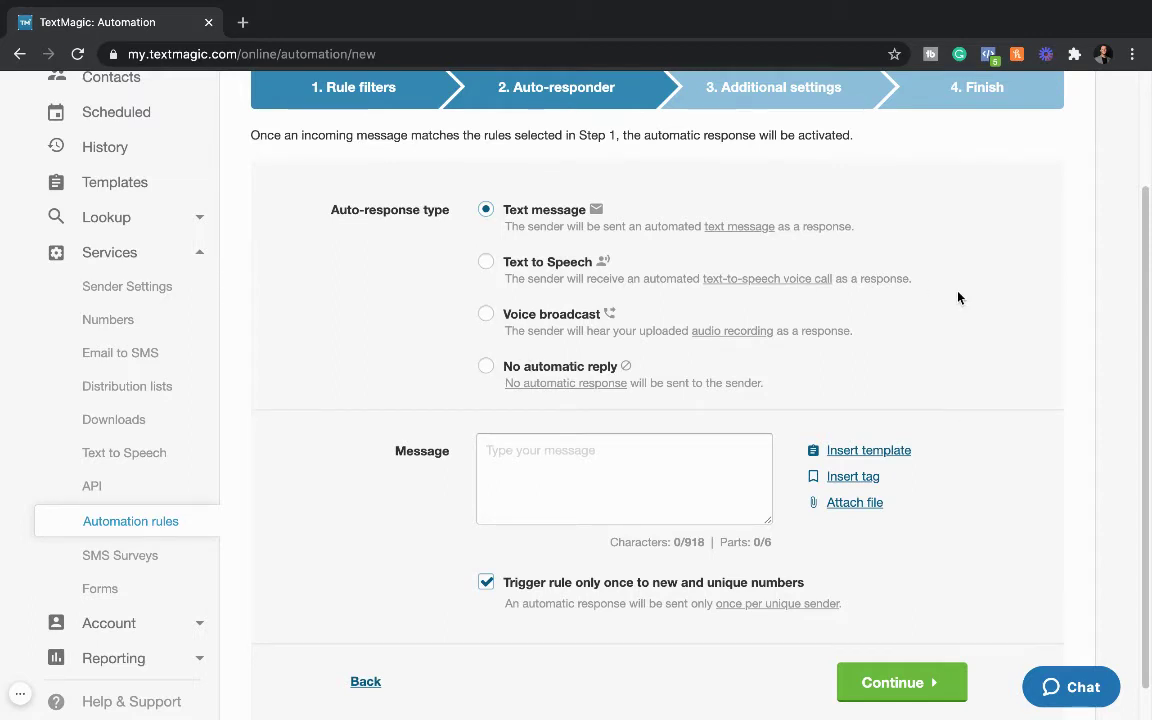
scroll(980, 315, down, 1)
- Type 'Thanks for texting in!' then 'Here's my link to book a call:' on a new line
click(494, 430)
text(Te)
key(BackSpace)
text(hanks for )
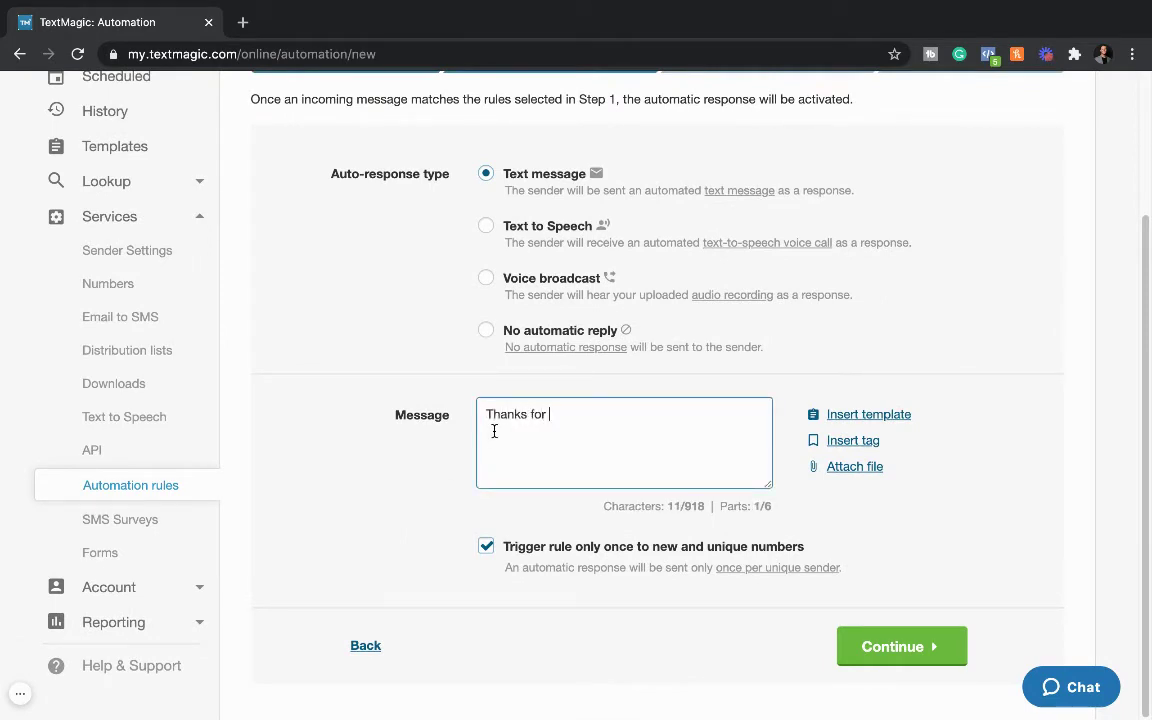
text(texting in!)
key(Return)
text(Here's my link to book a )
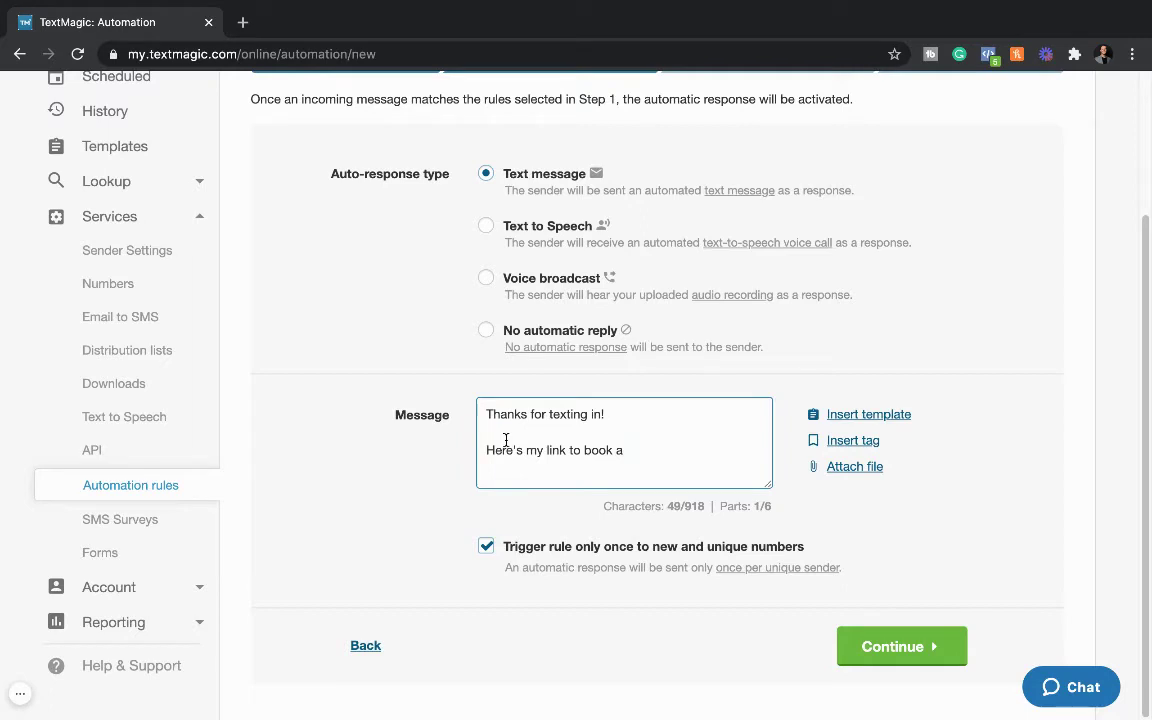
text(call)
text(:)
- Remove the extra empty lines below the auto-reply text
key(Return)
key(Return)
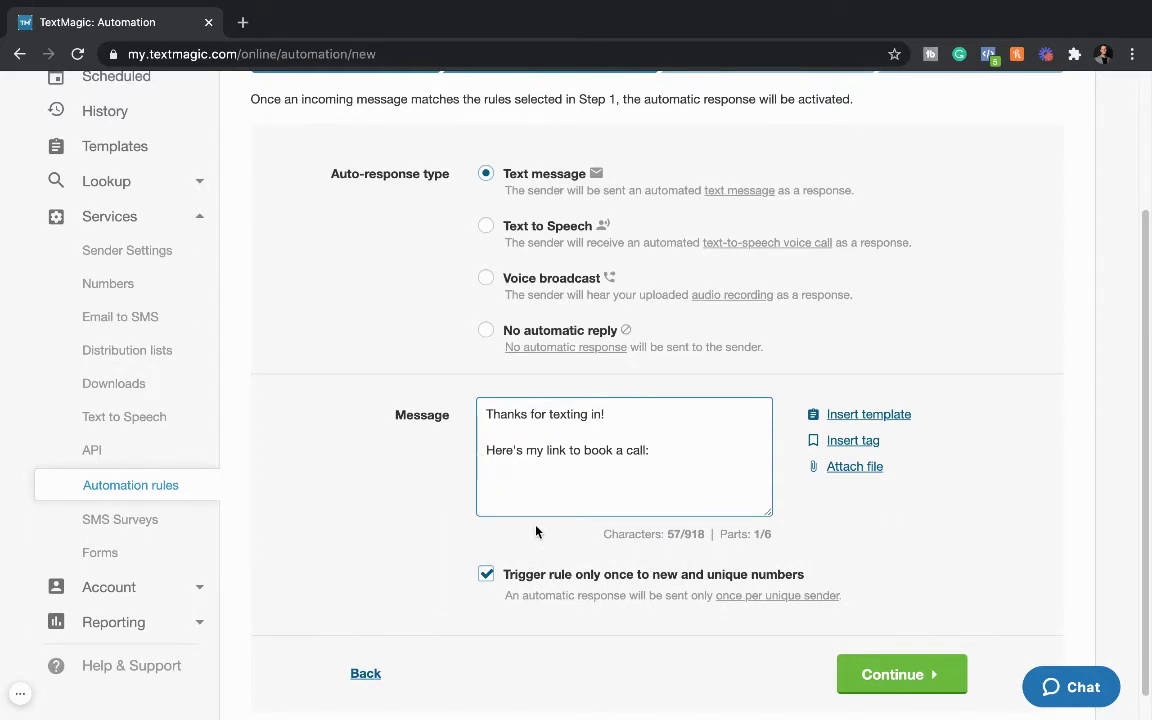
key(BackSpace)
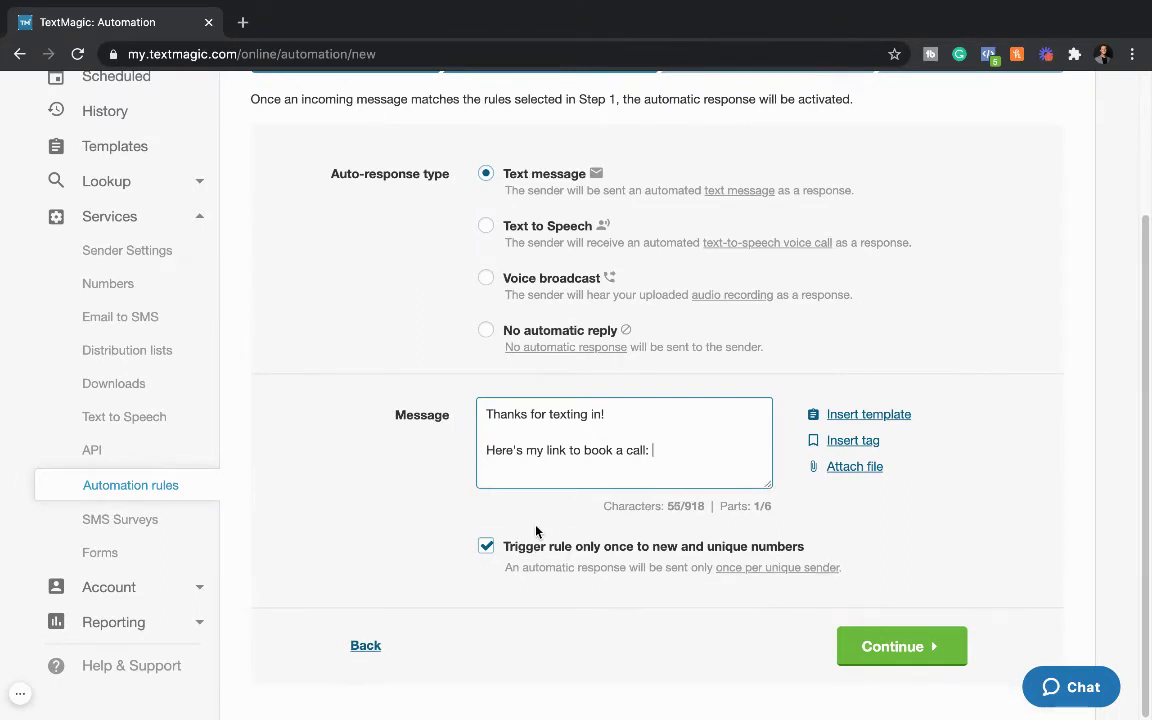
key(Return)
key(BackSpace)
key(Return)
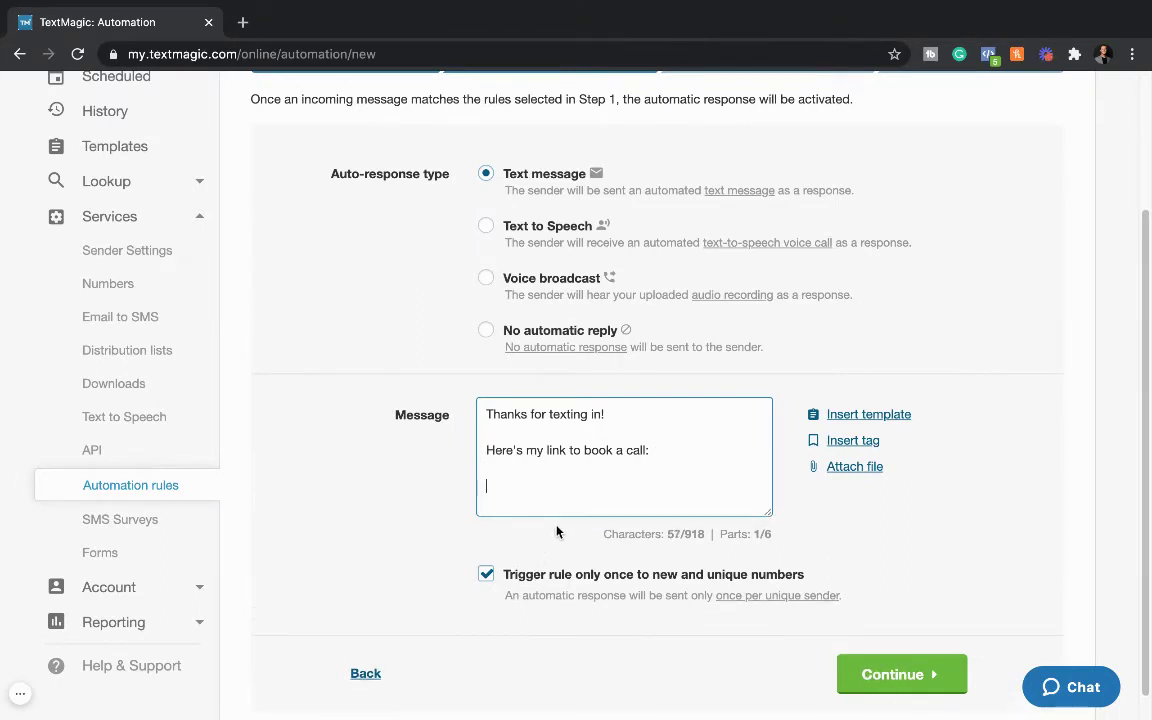
key(BackSpace)
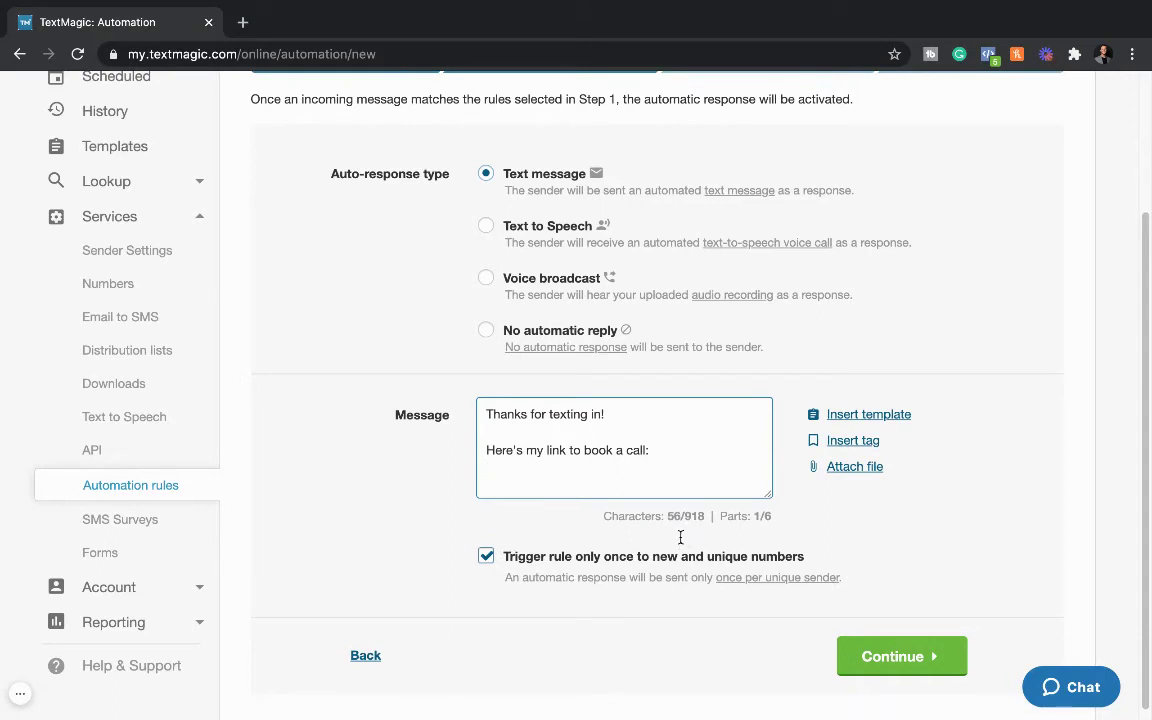
- Add an empty line below "Here's my link to book a call:" in the auto-reply, making it 57 characters
key(Return)
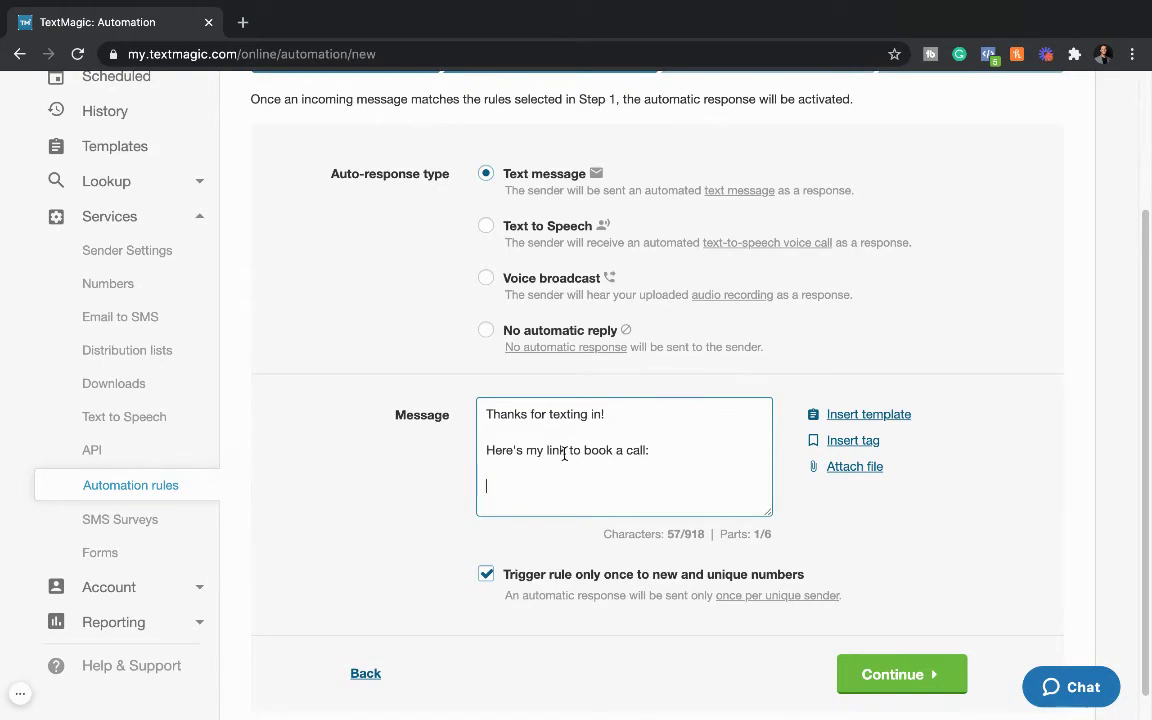
scroll(112, 243, up, 3)
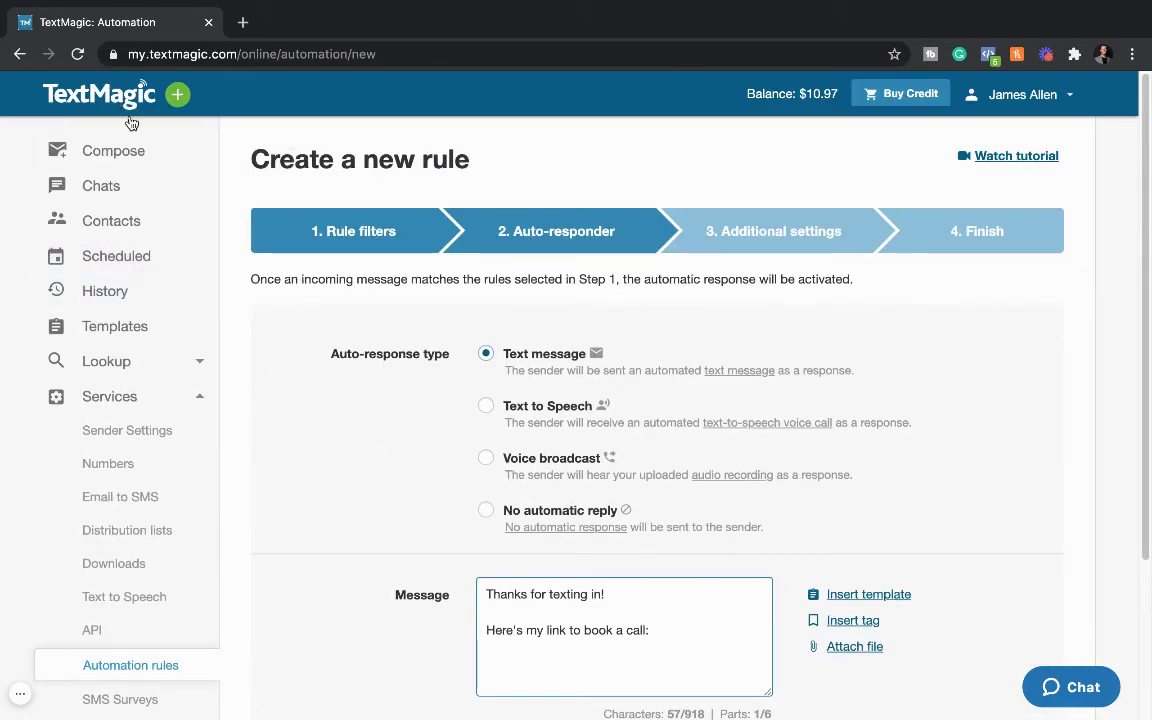
scroll(406, 494, down, 1)
scroll(406, 494, down, 2)
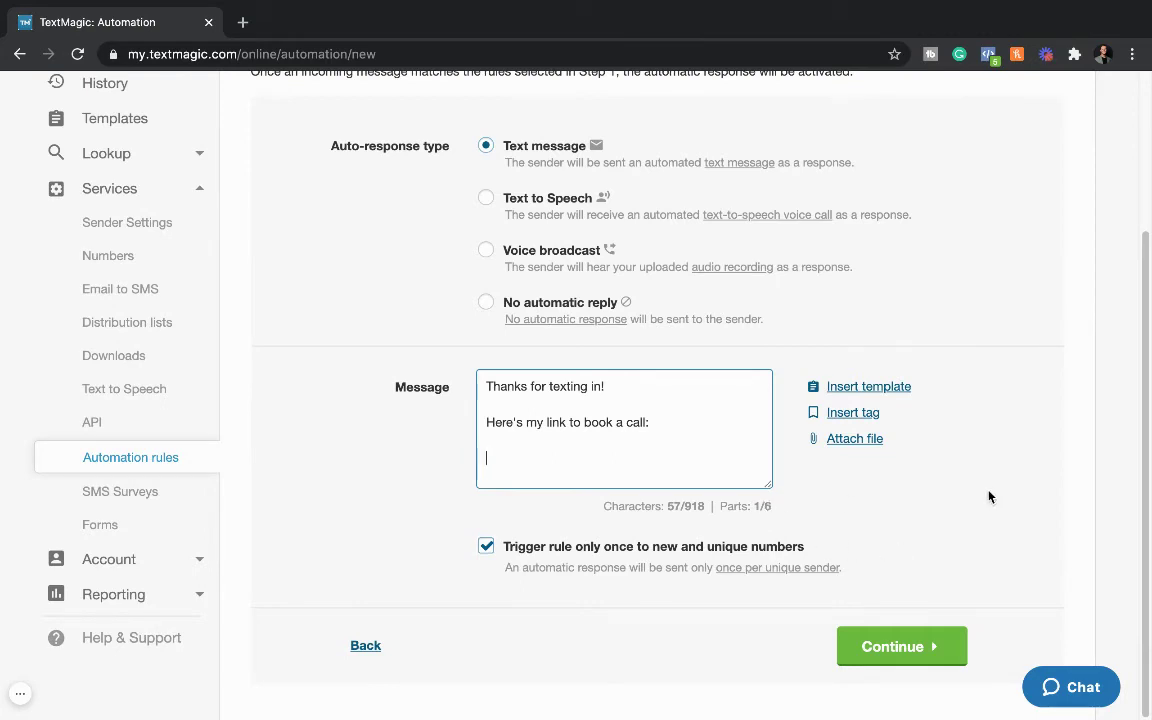
scroll(296, 393, up, 3)
scroll(352, 401, down, 1)
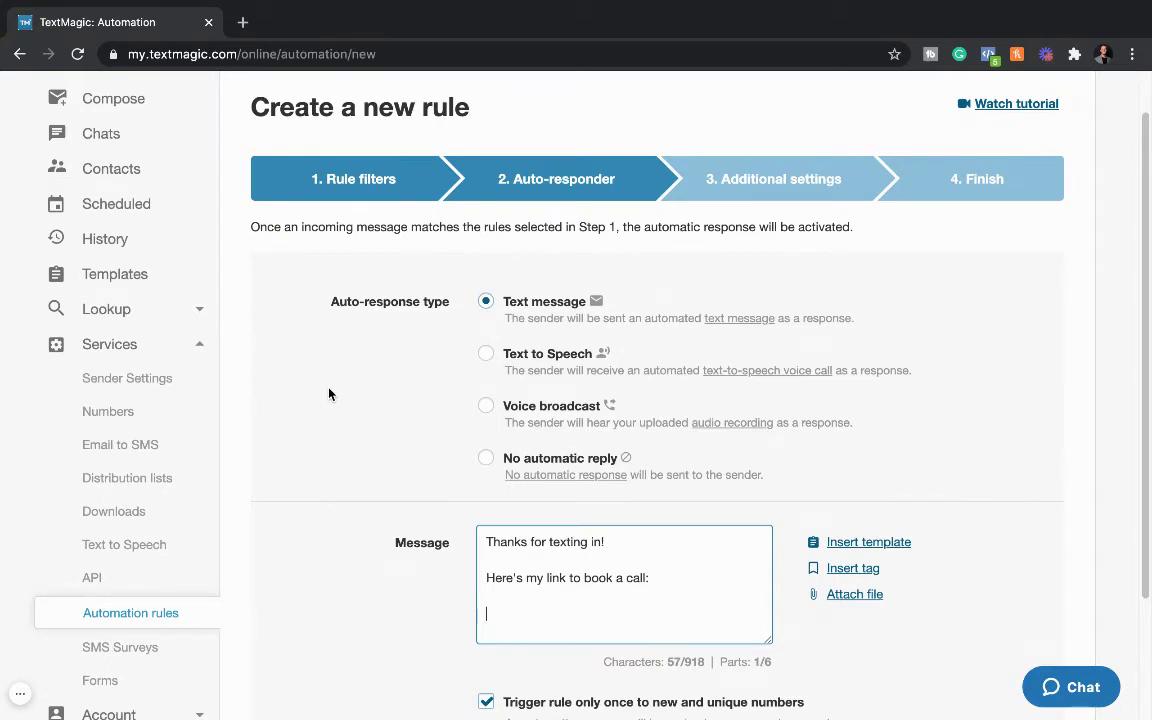
scroll(330, 395, down, 3)
scroll(357, 424, up, 1)
scroll(357, 422, down, 1)
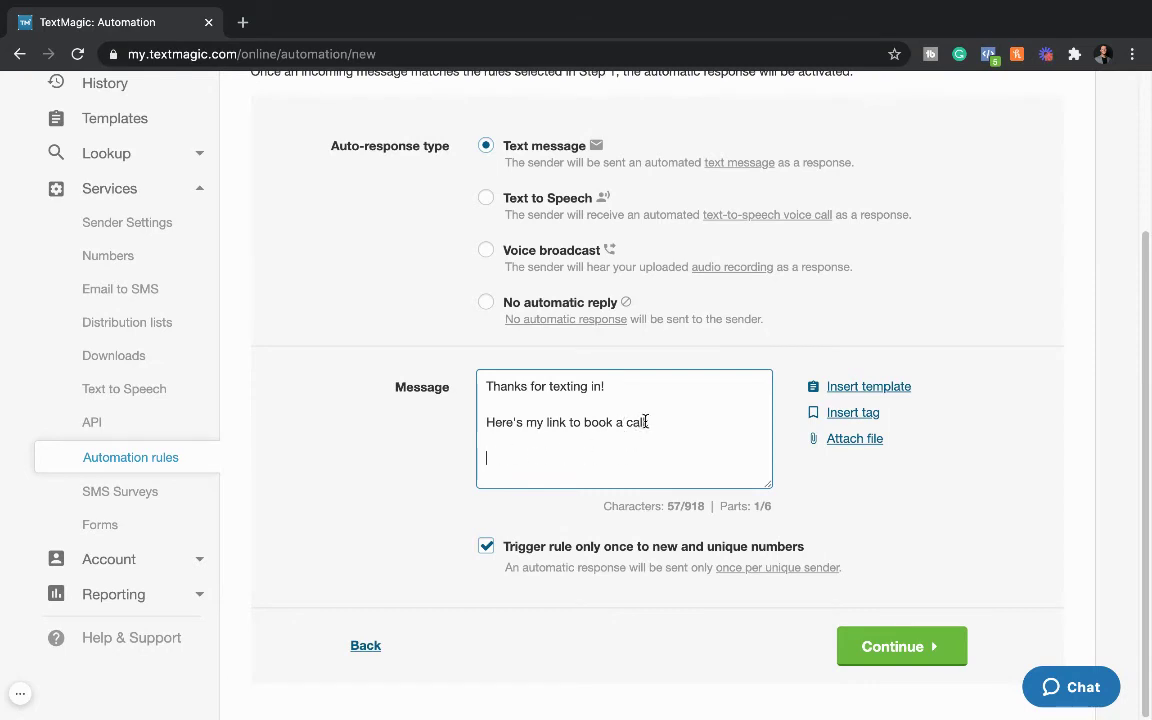
- Replace the booking-link sentence with "Click the link below to enroll in ____" and trim the trailing blank lines
drag(646, 422, 546, 422)
key(BackSpace)
key(BackSpace)
key(BackSpace)
key(BackSpace)
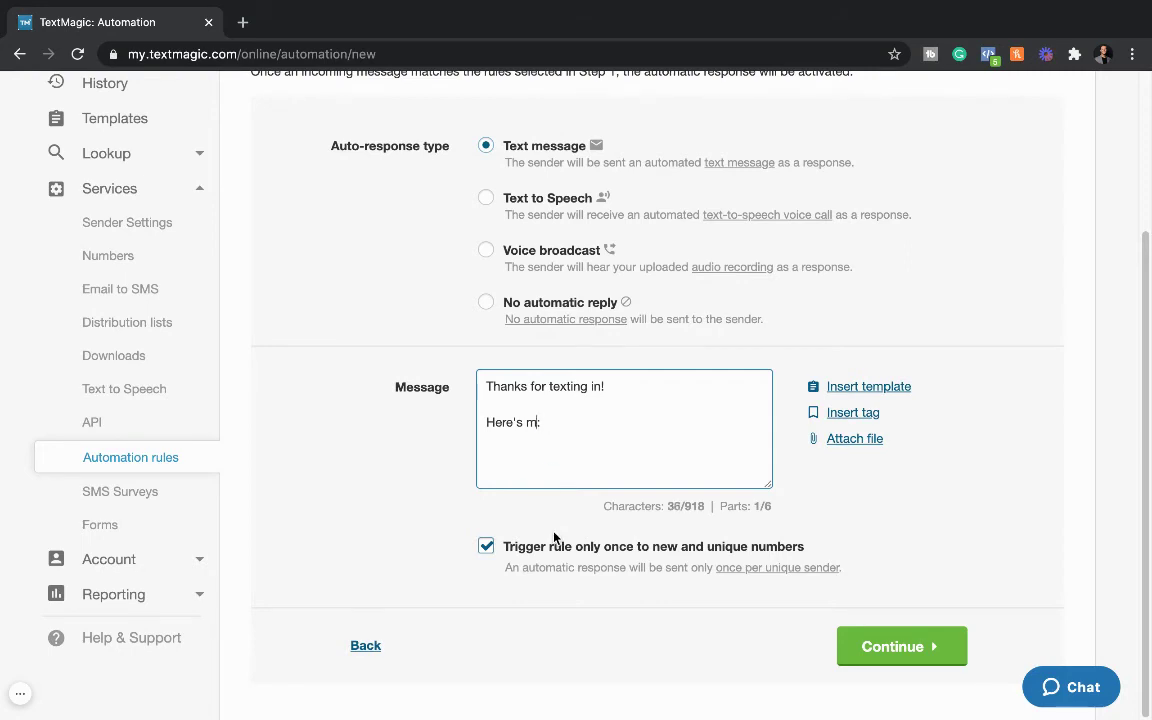
key(BackSpace)
key(BackSpace)
key(BackSpace)
key(BackSpace)
key(BackSpace)
key(BackSpace)
key(BackSpace)
text(Click the link below to )
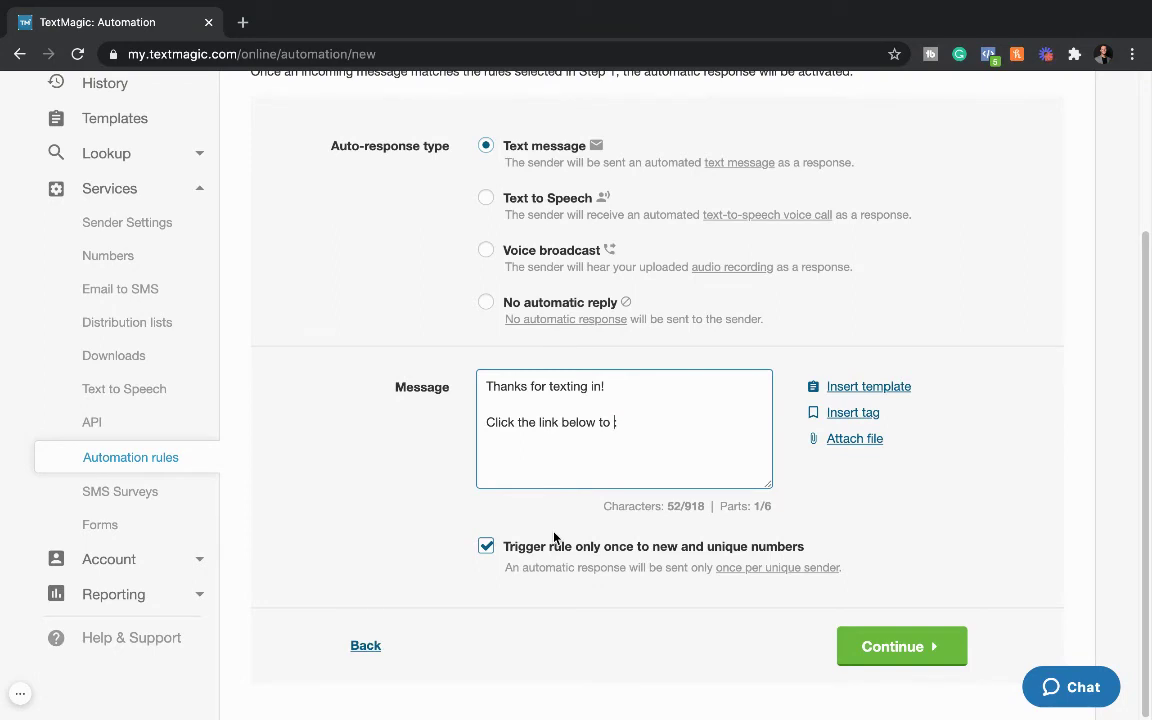
text(enroll in ____)
key(Return)
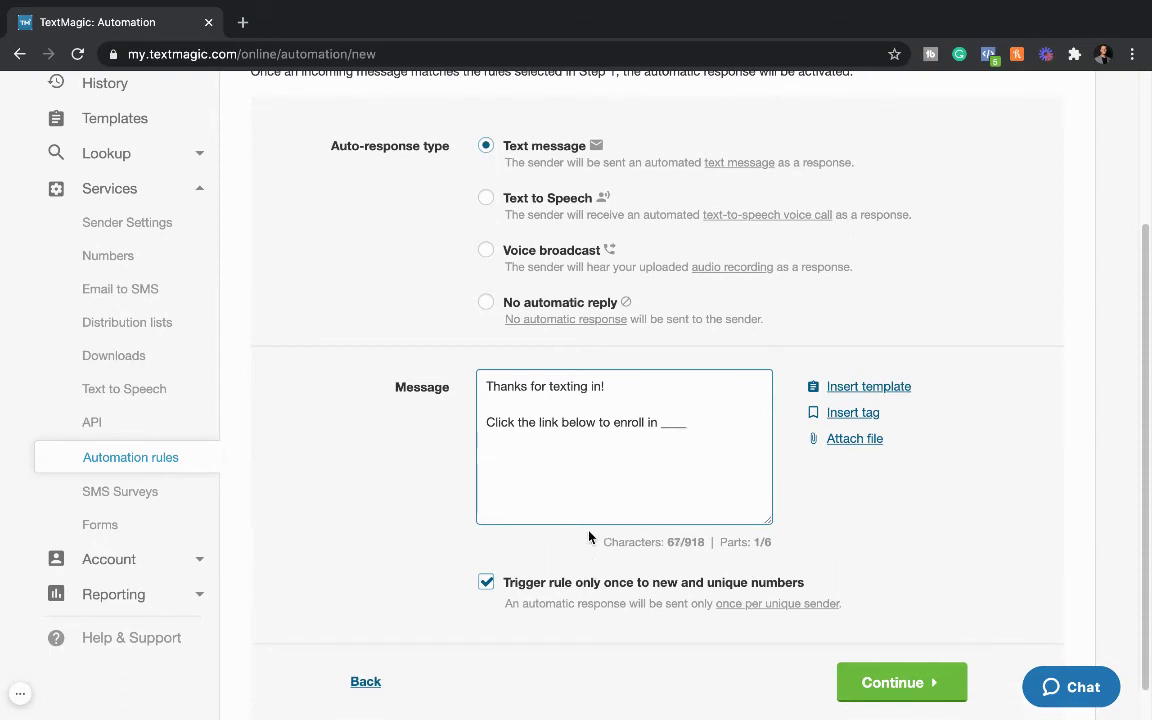
key(BackSpace)
key(BackSpace)
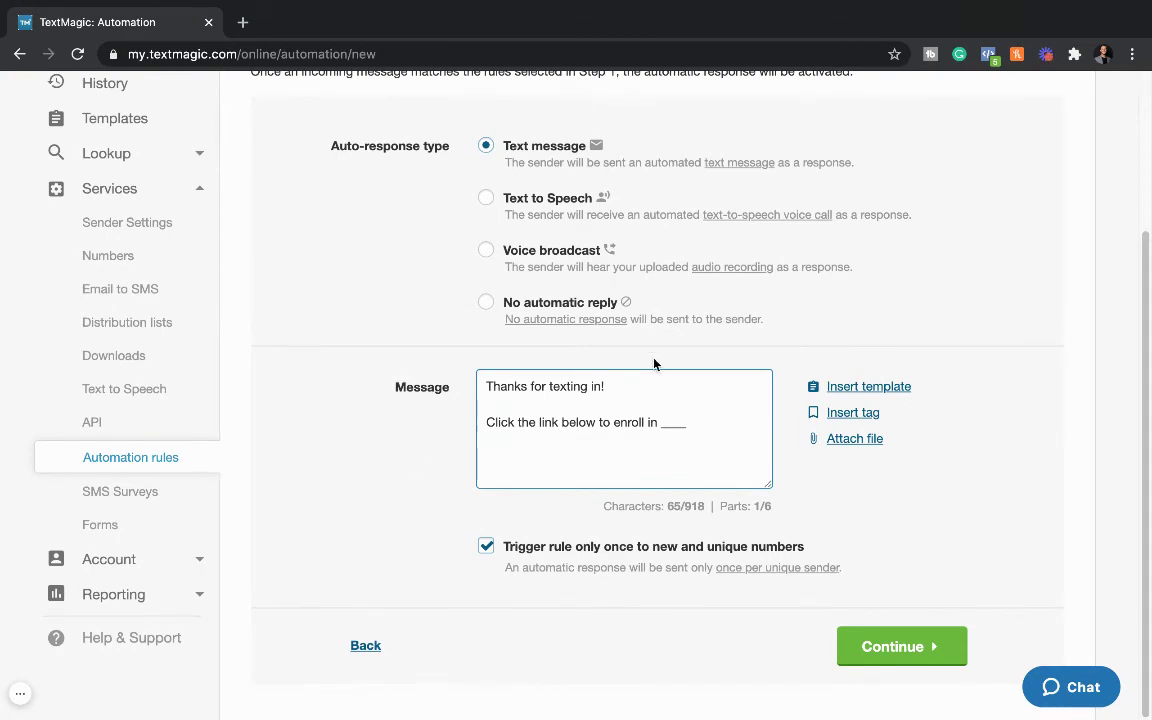
- Leave the 65-character auto-reply as is and continue to step 3, Additional settings
scroll(285, 352, up, 3)
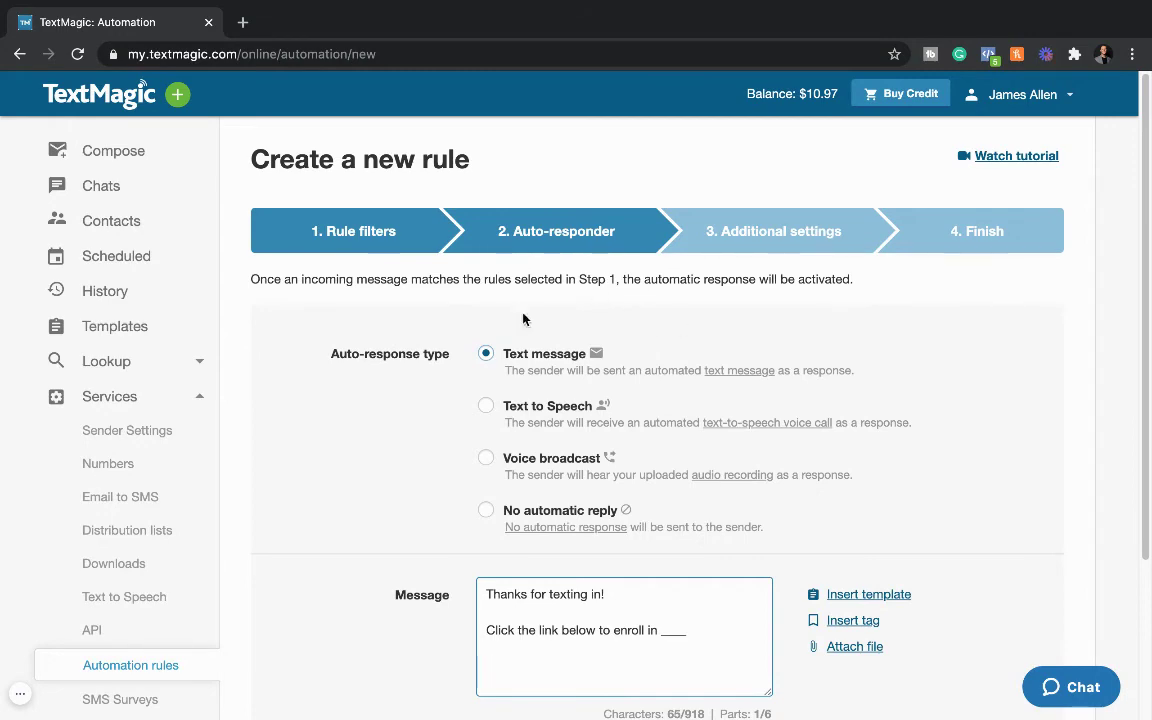
scroll(1062, 403, down, 3)
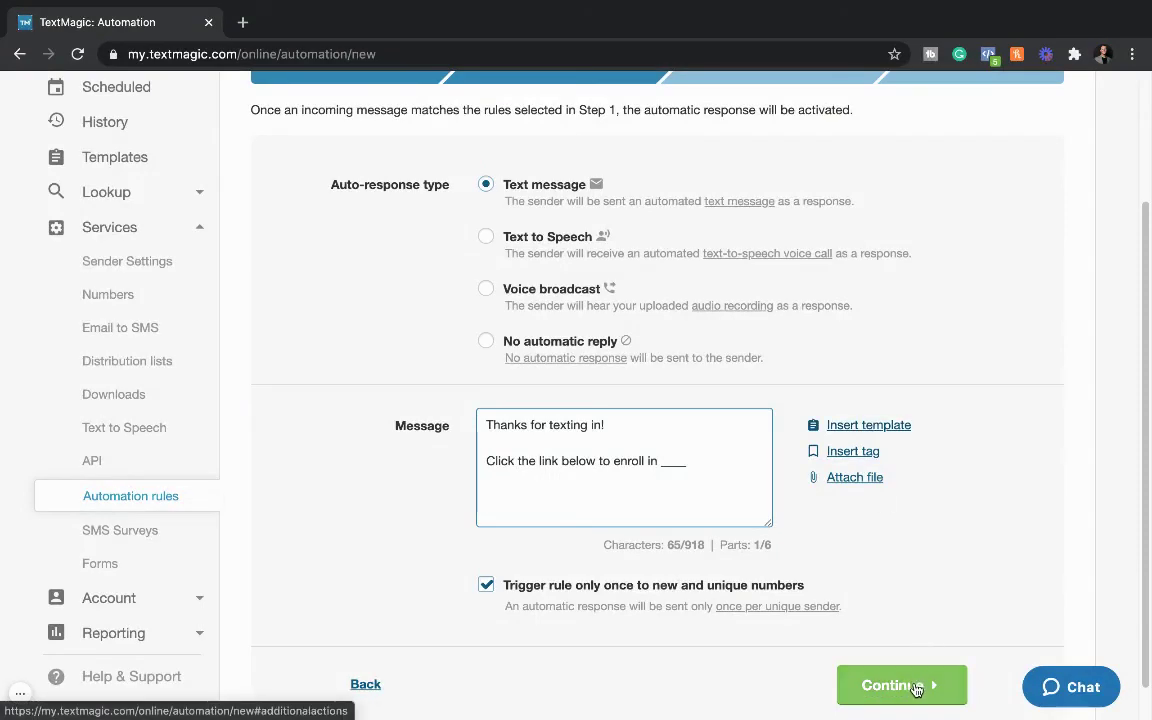
click(525, 496)
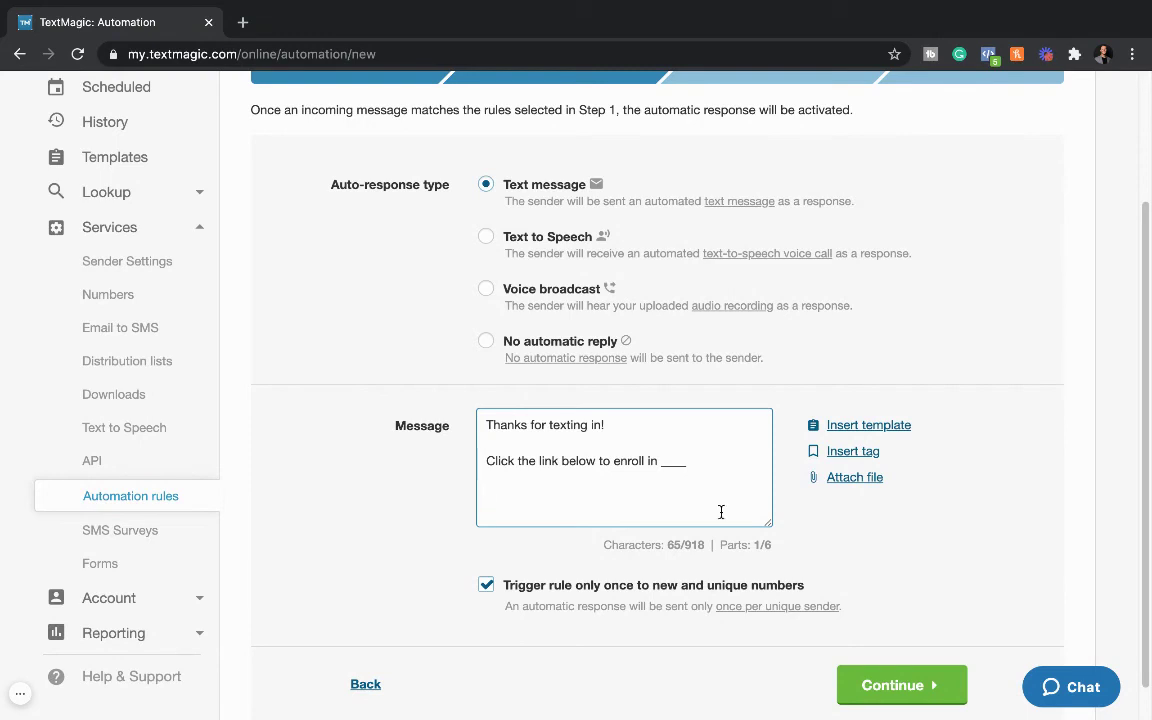
click(920, 695)
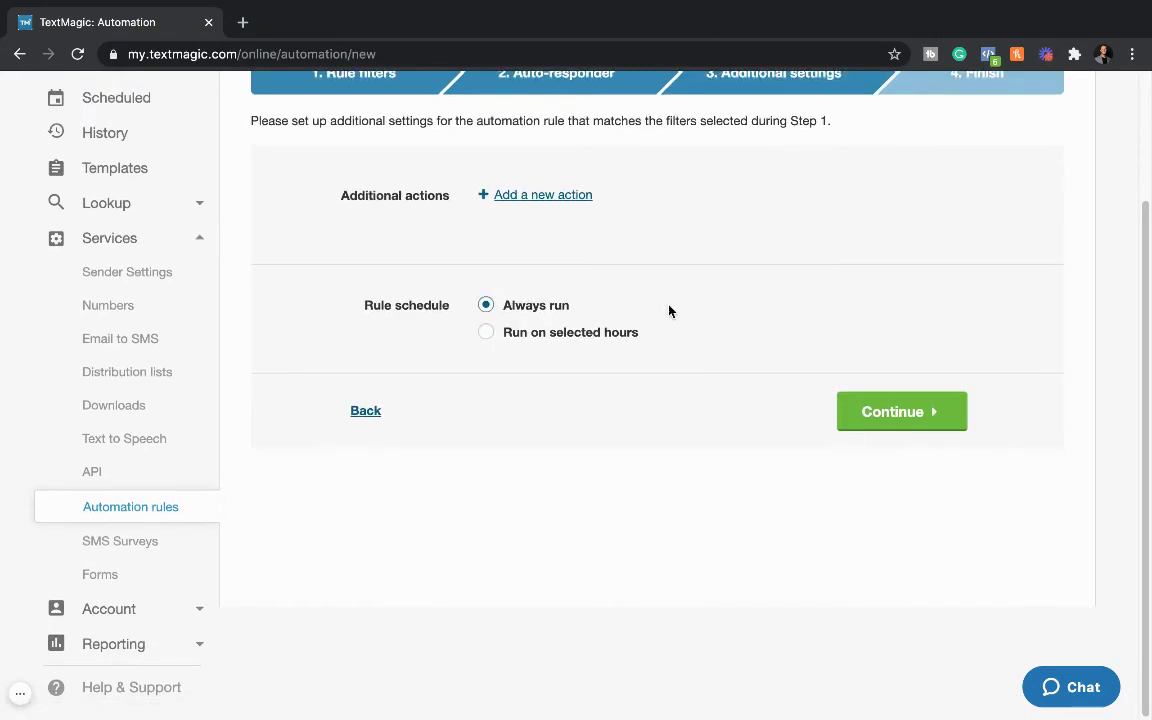
- Switch the rule schedule to Run on selected hours and back to Always run
scroll(669, 311, up, 1)
scroll(875, 319, up, 1)
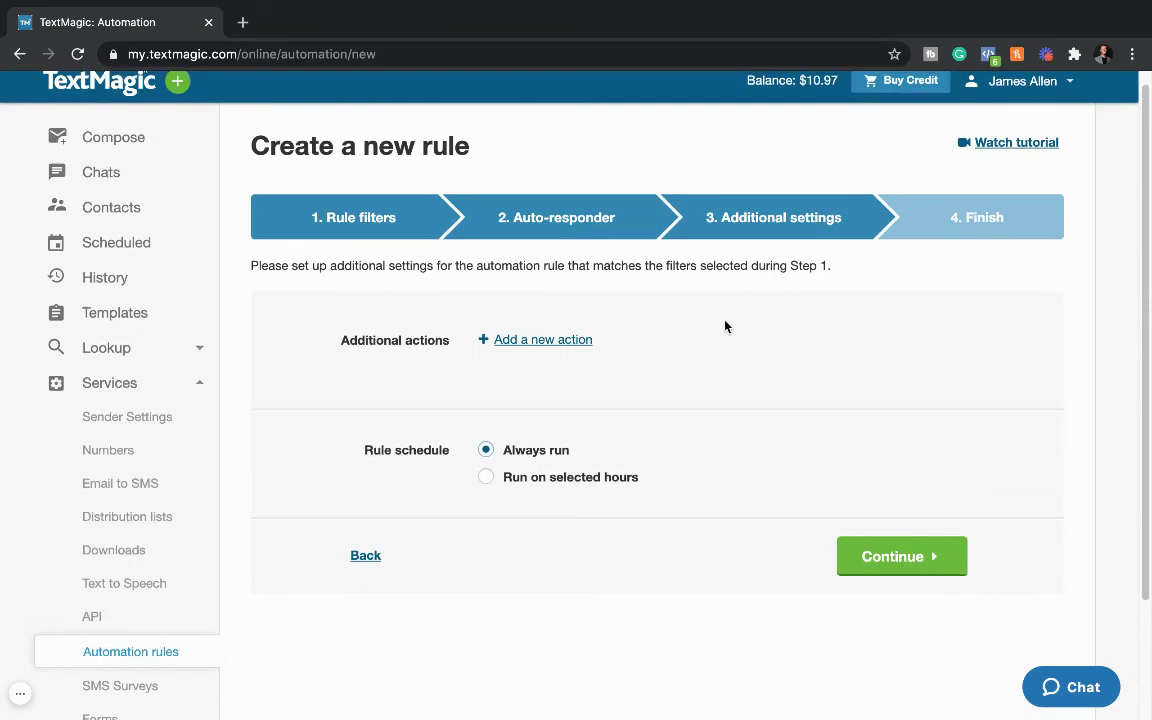
click(487, 478)
scroll(684, 525, down, 2)
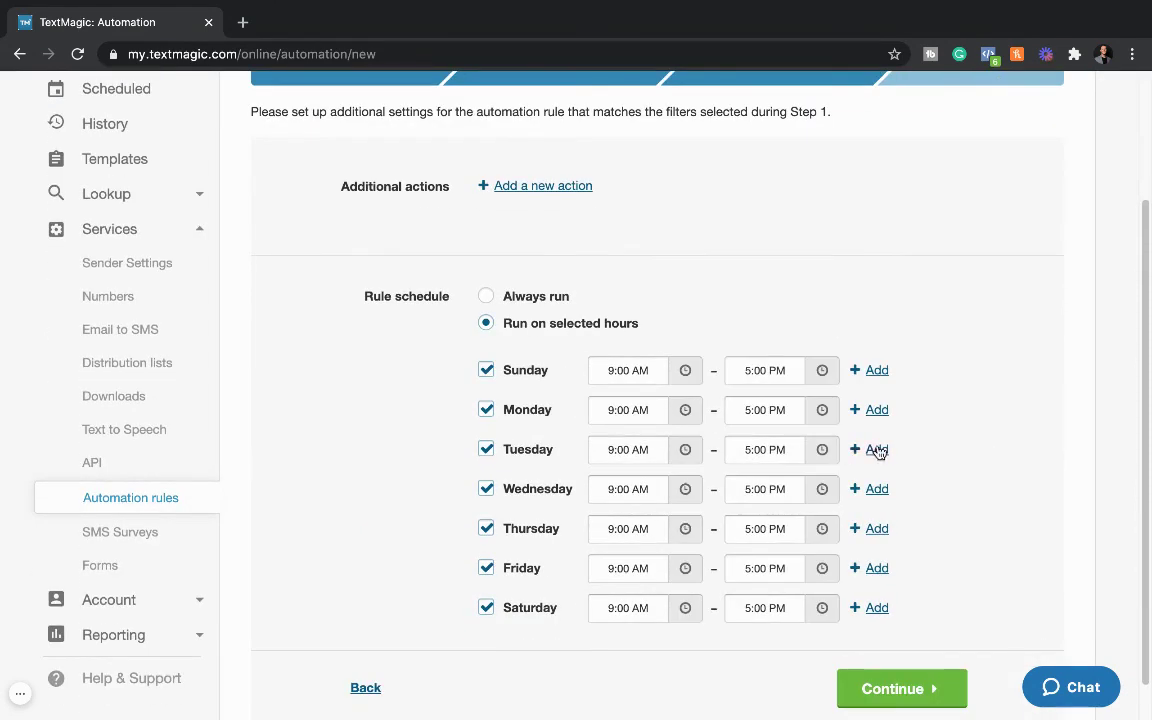
click(487, 298)
- Add Action 1 that adds the contact to The Master List
scroll(728, 301, up, 2)
click(557, 286)
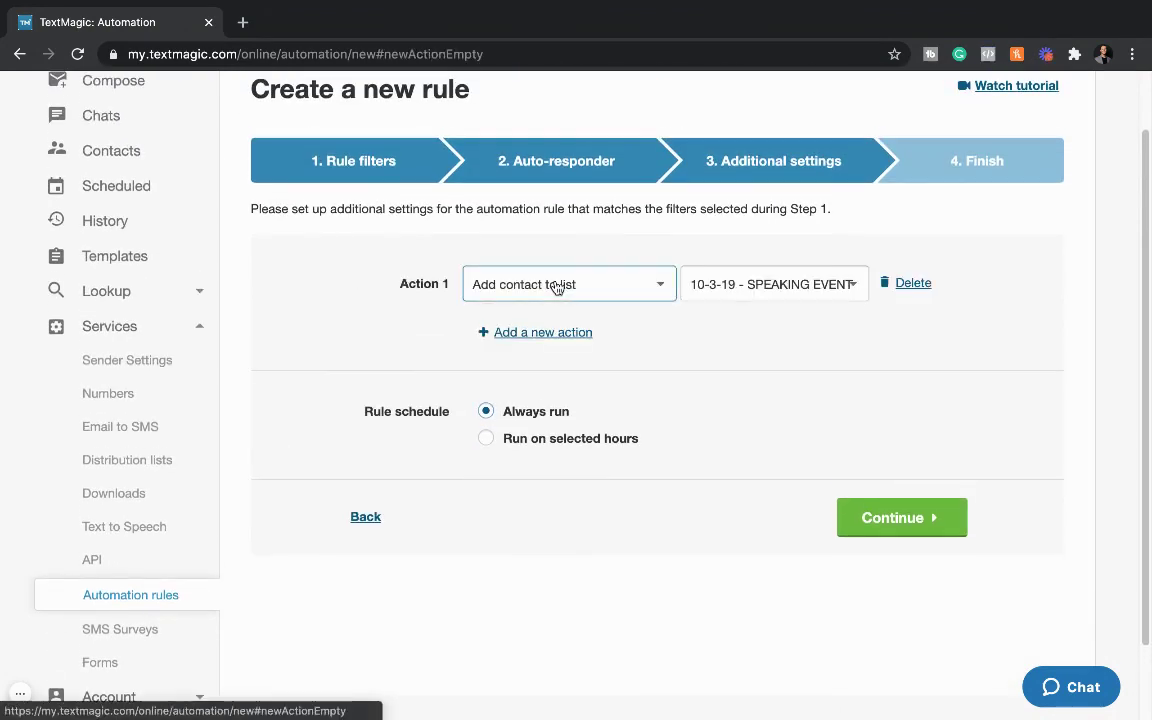
click(610, 289)
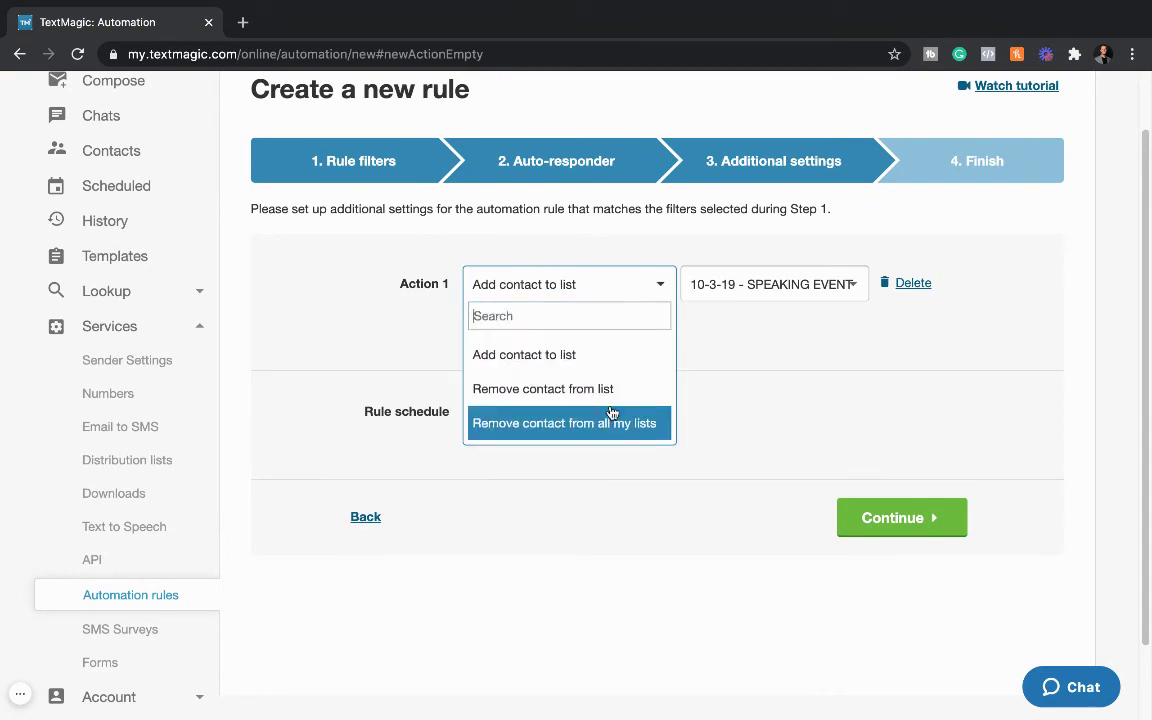
click(660, 286)
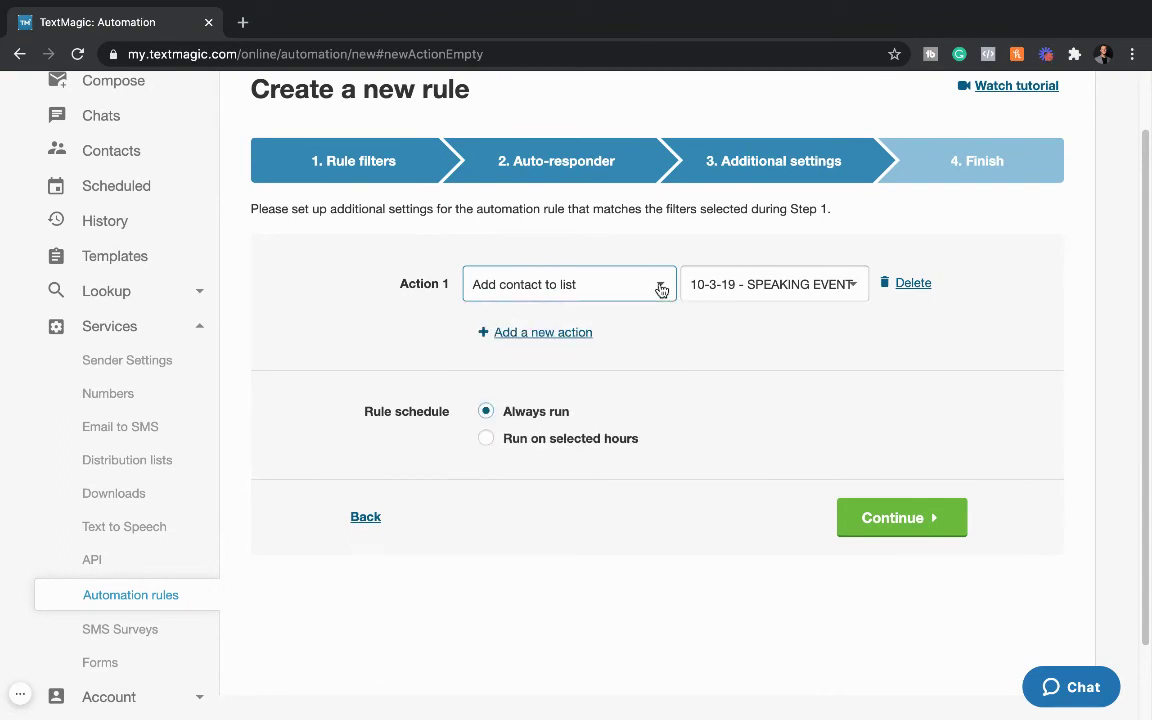
click(830, 292)
scroll(796, 453, down, 10)
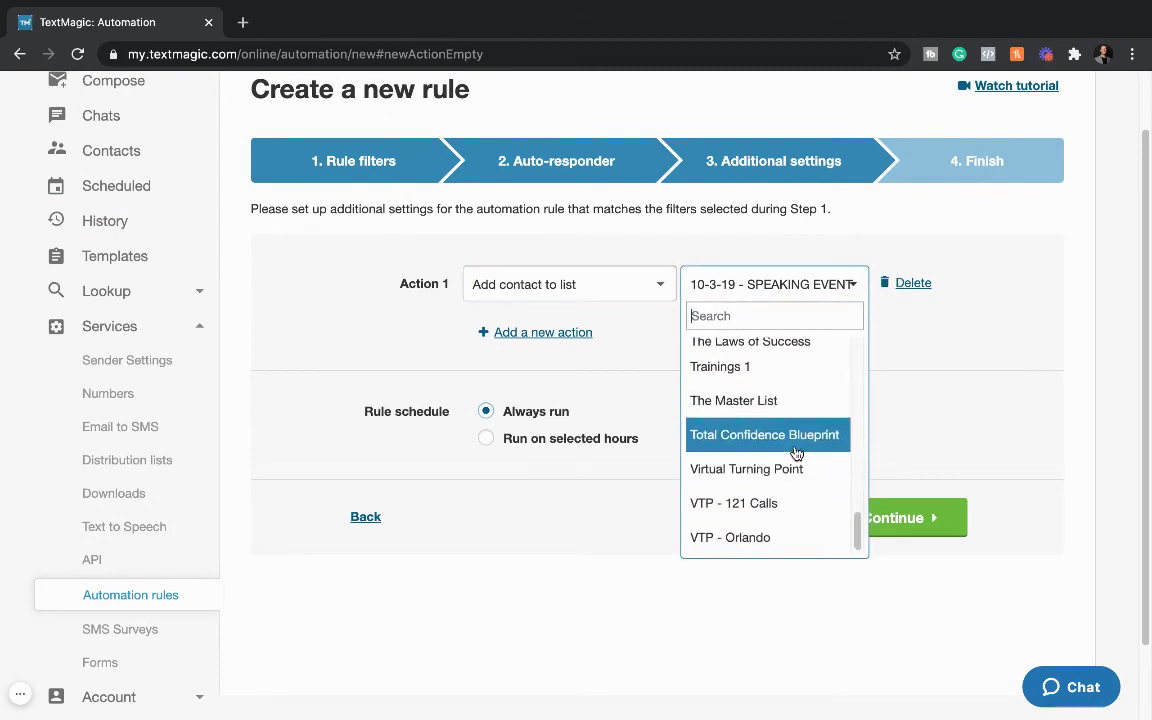
click(796, 411)
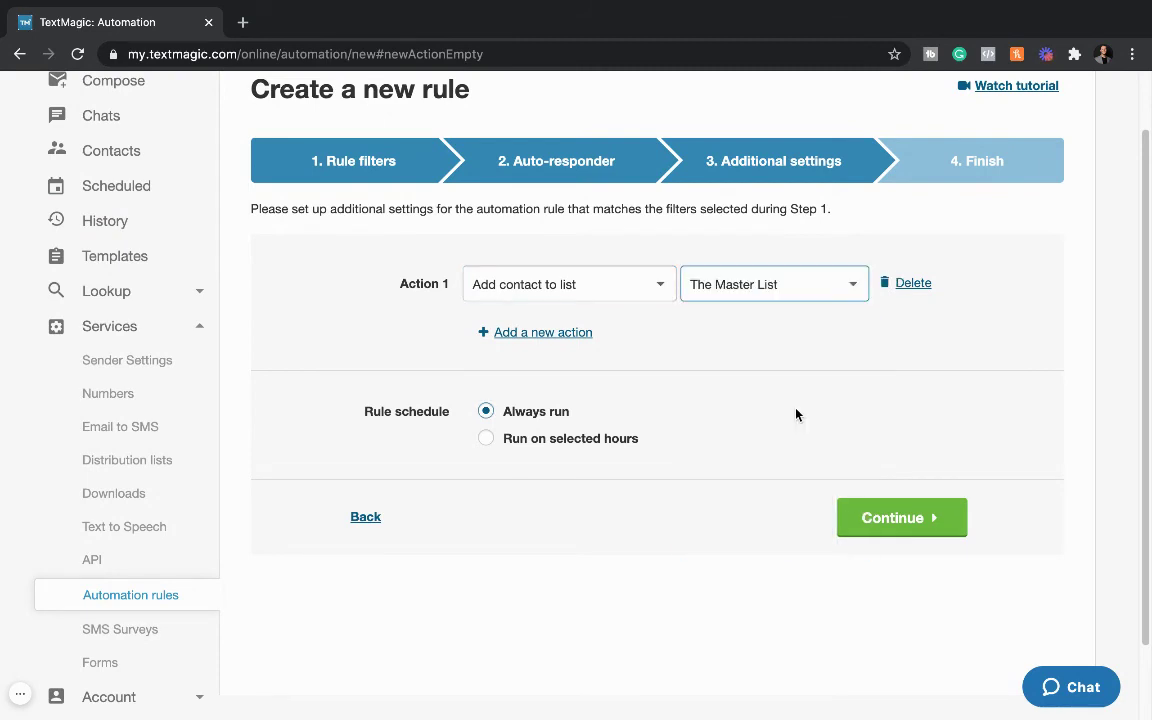
click(828, 291)
click(521, 351)
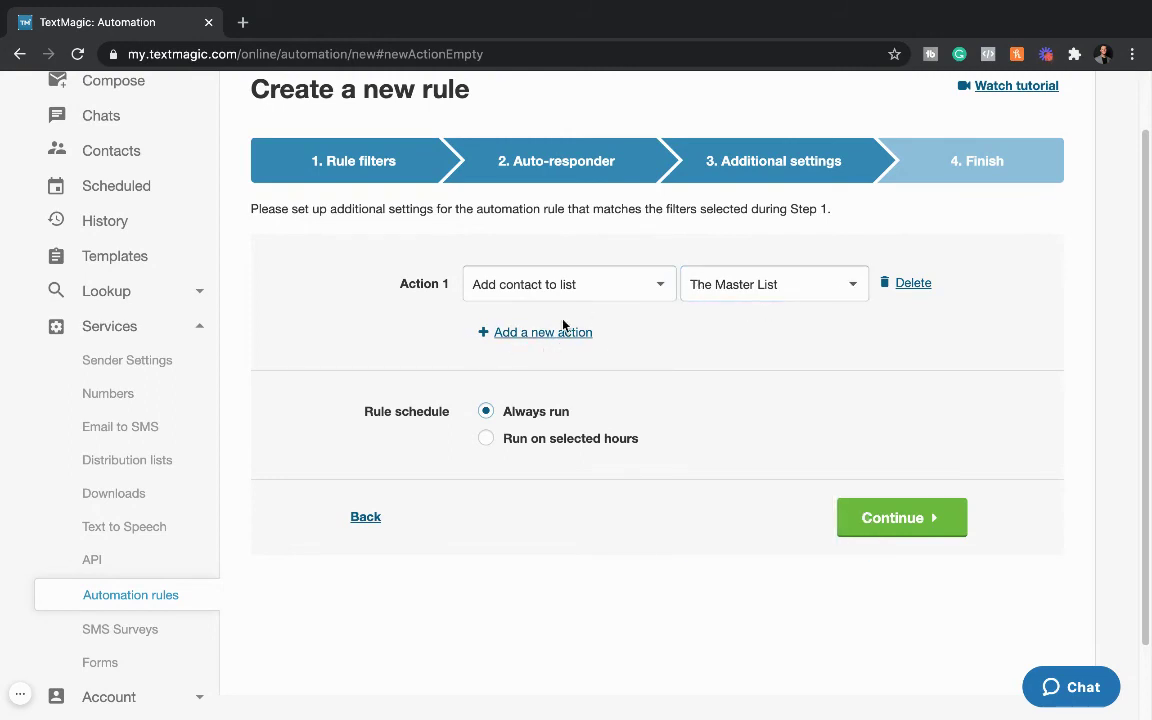
- Add Actions 2 and 3, each adding the contact to the 10-3-19 - SPEAKING EVENT list
click(556, 332)
click(770, 345)
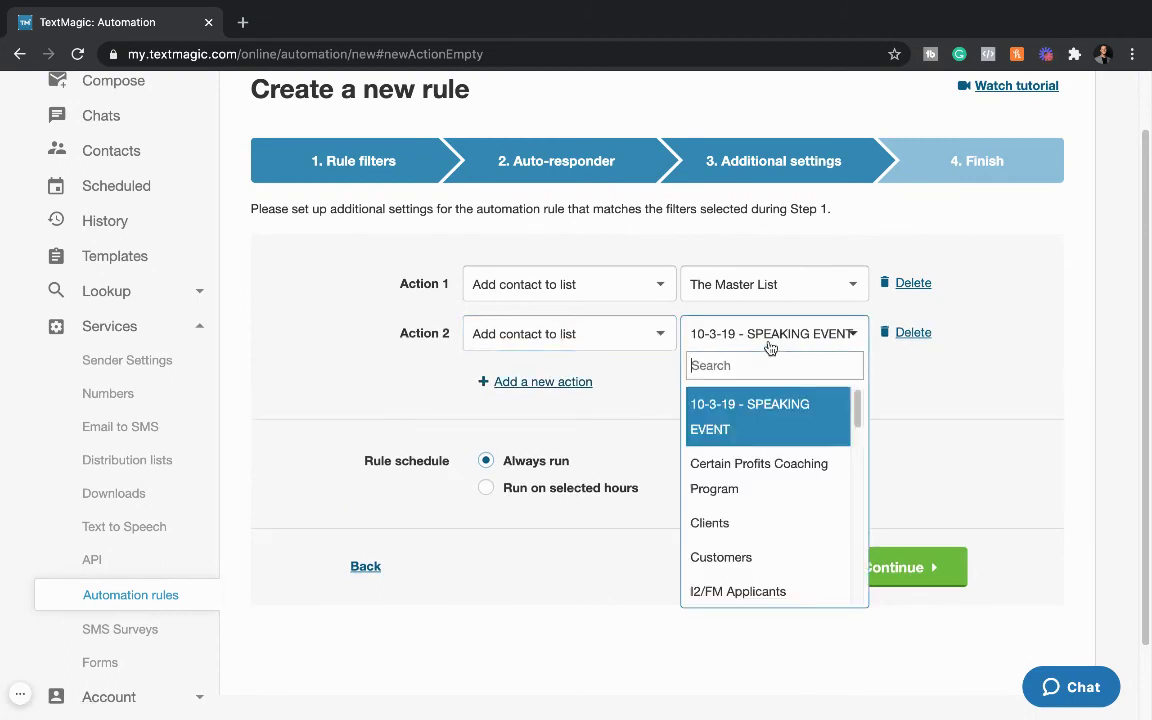
click(769, 342)
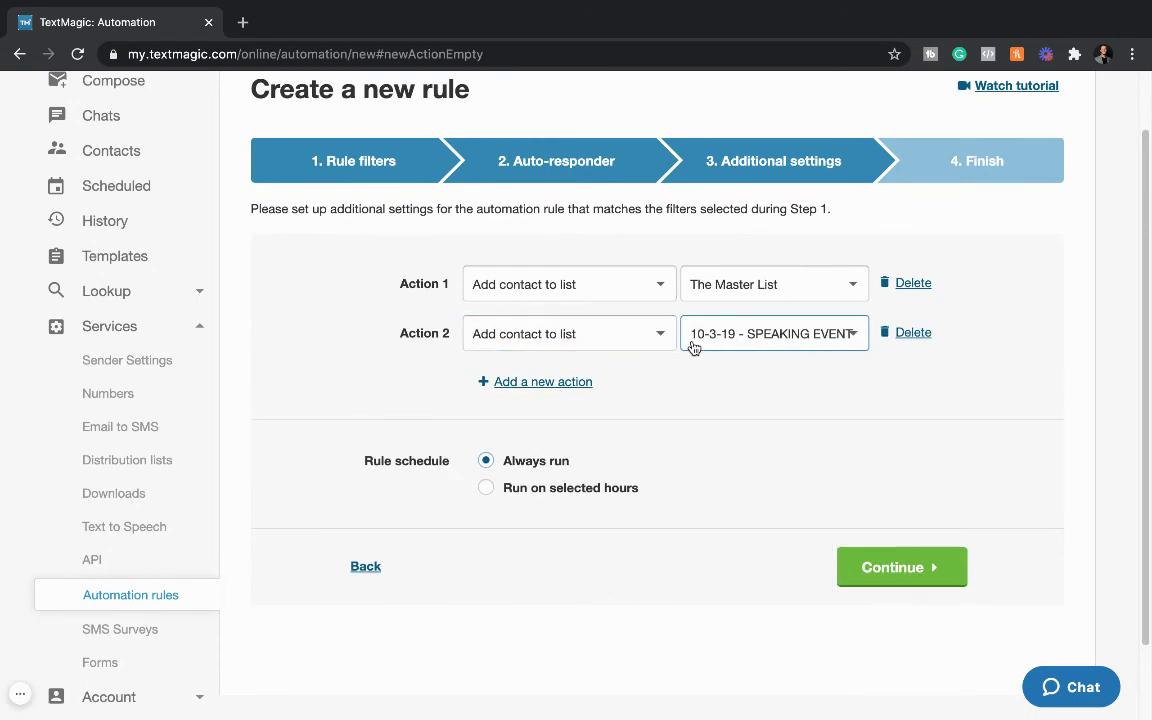
click(571, 384)
click(738, 386)
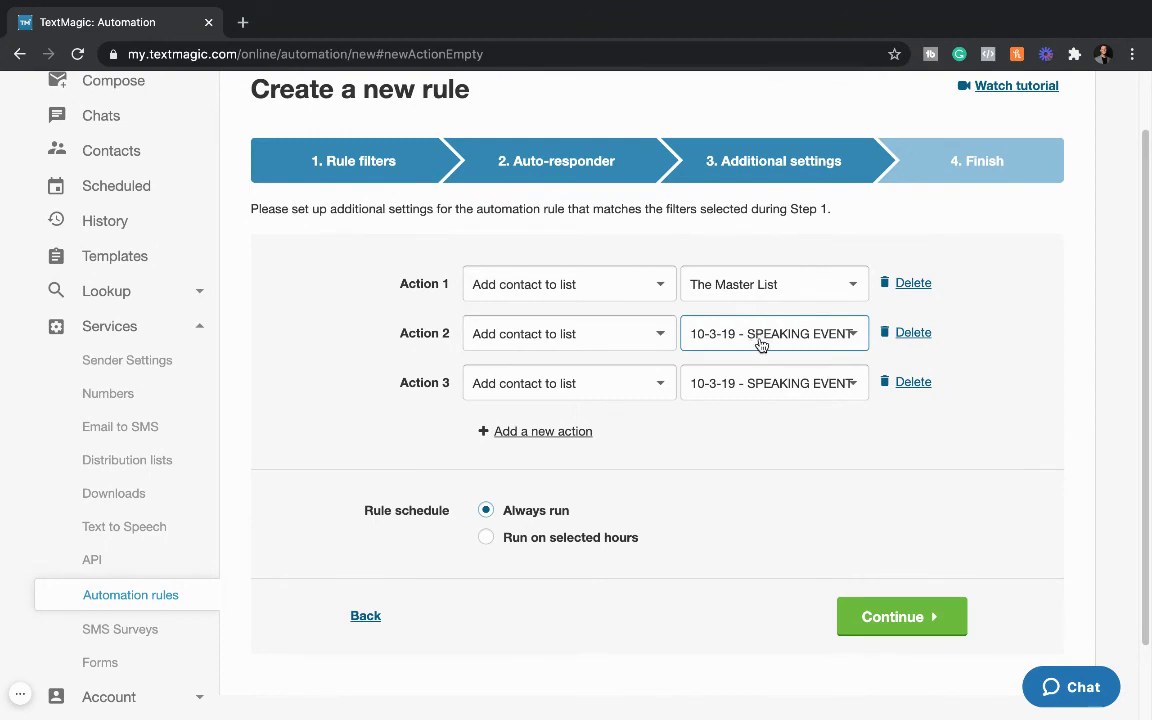
- Try Remove contact from list on Action 3, then delete Actions 4 and 3
click(561, 388)
click(552, 489)
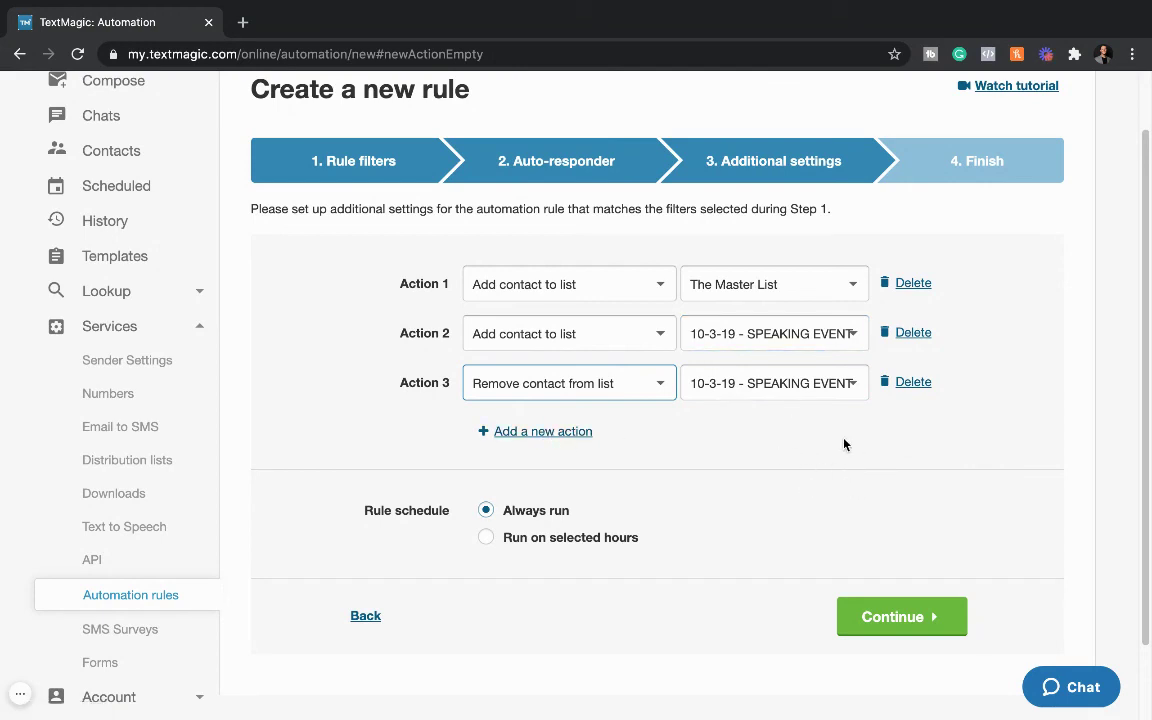
click(509, 433)
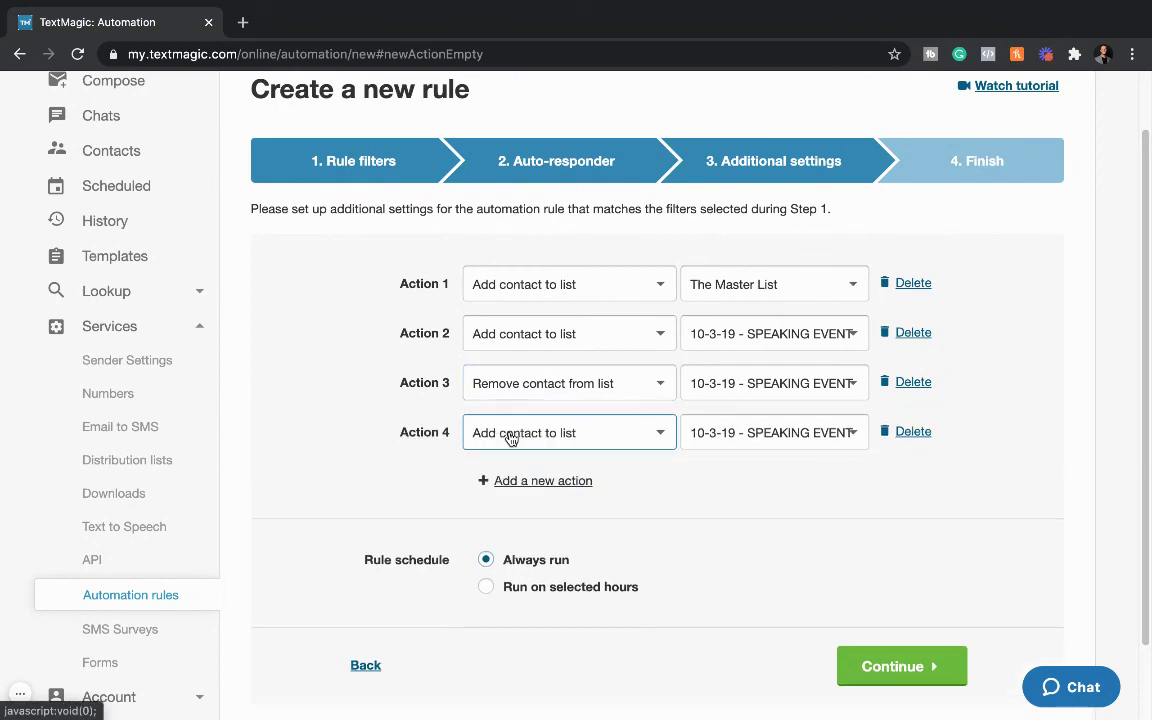
click(910, 432)
click(908, 385)
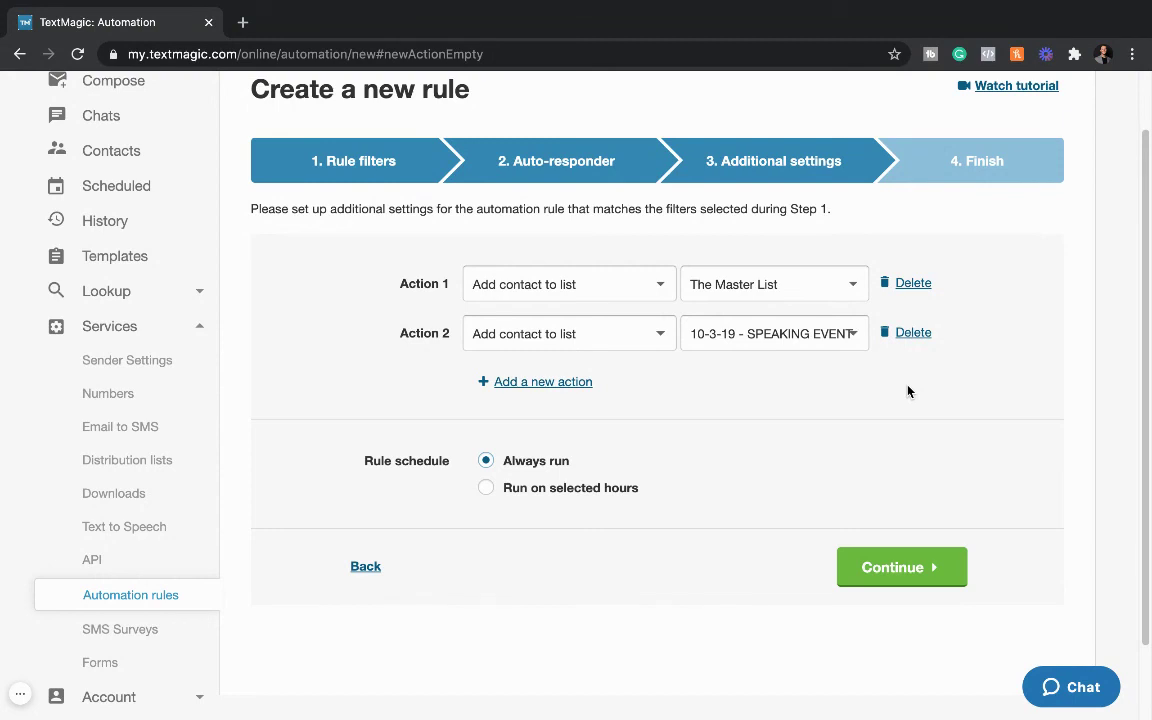
- Save the CLARITY rule with its two add-to-list actions and view the confirmation summary
scroll(908, 391, up, 2)
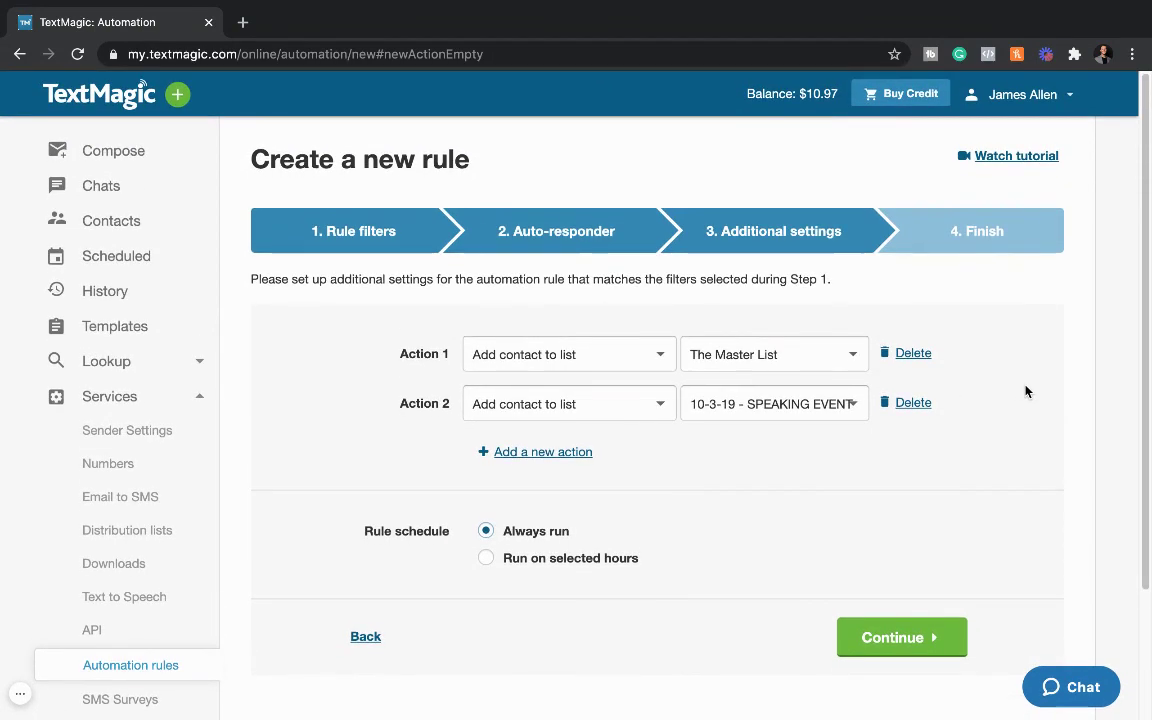
scroll(1024, 391, down, 2)
scroll(1024, 391, up, 2)
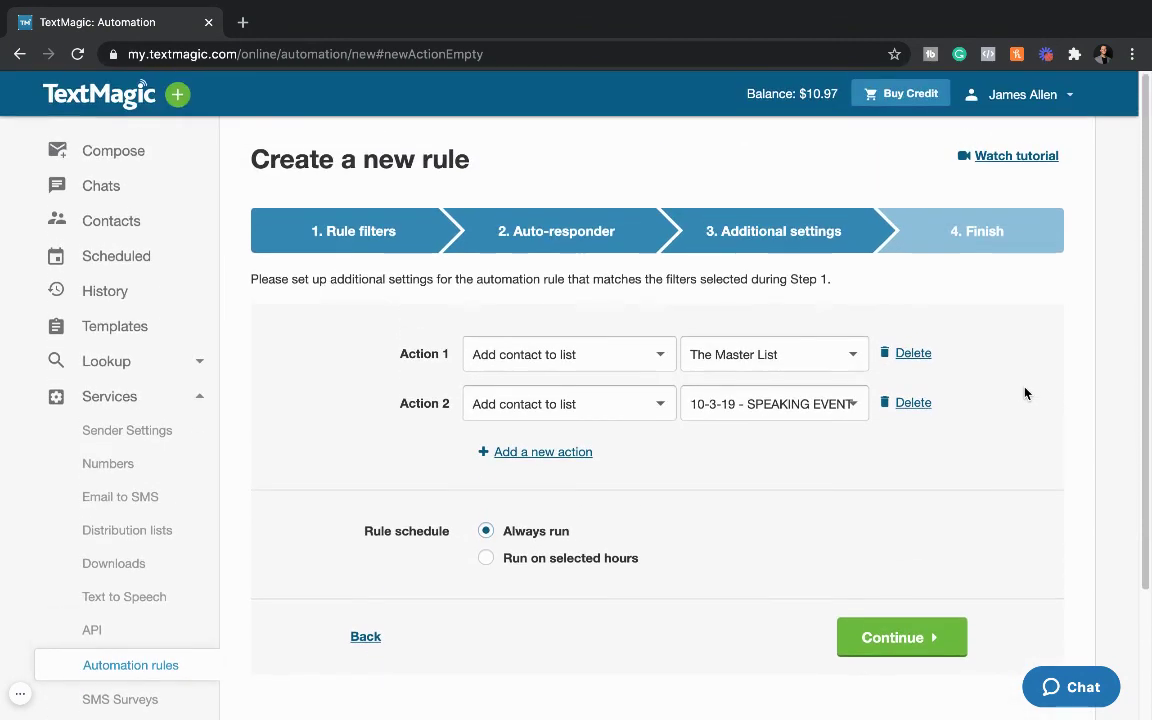
click(948, 646)
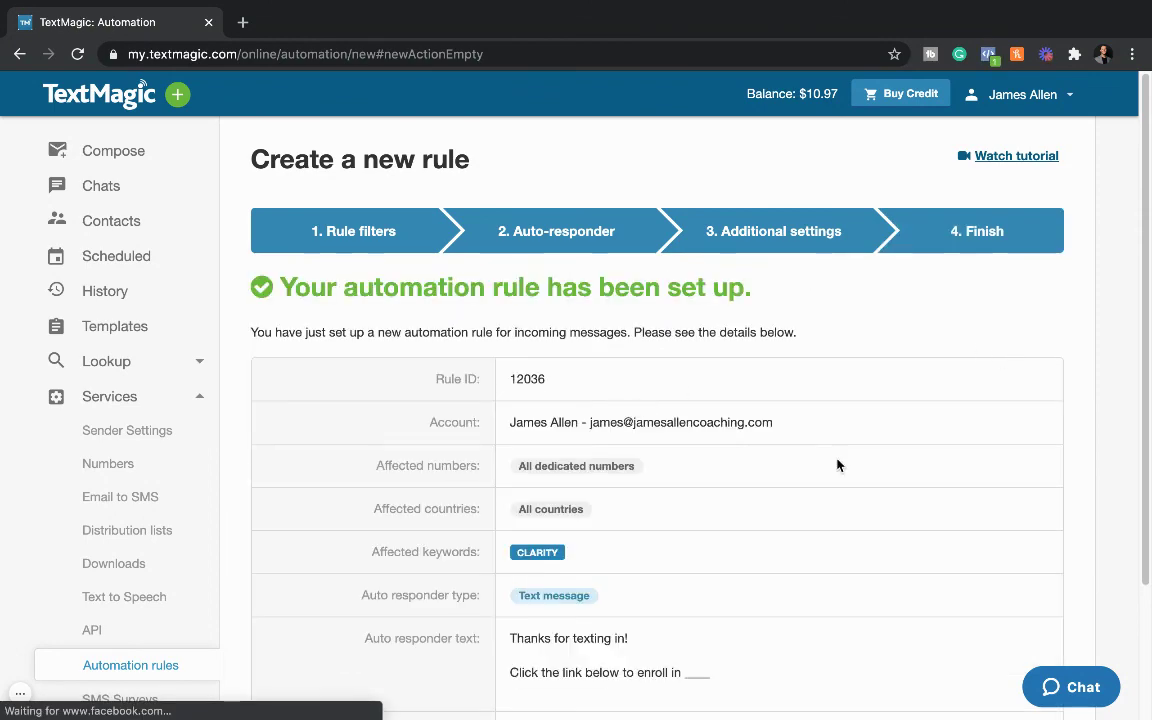
scroll(838, 465, down, 3)
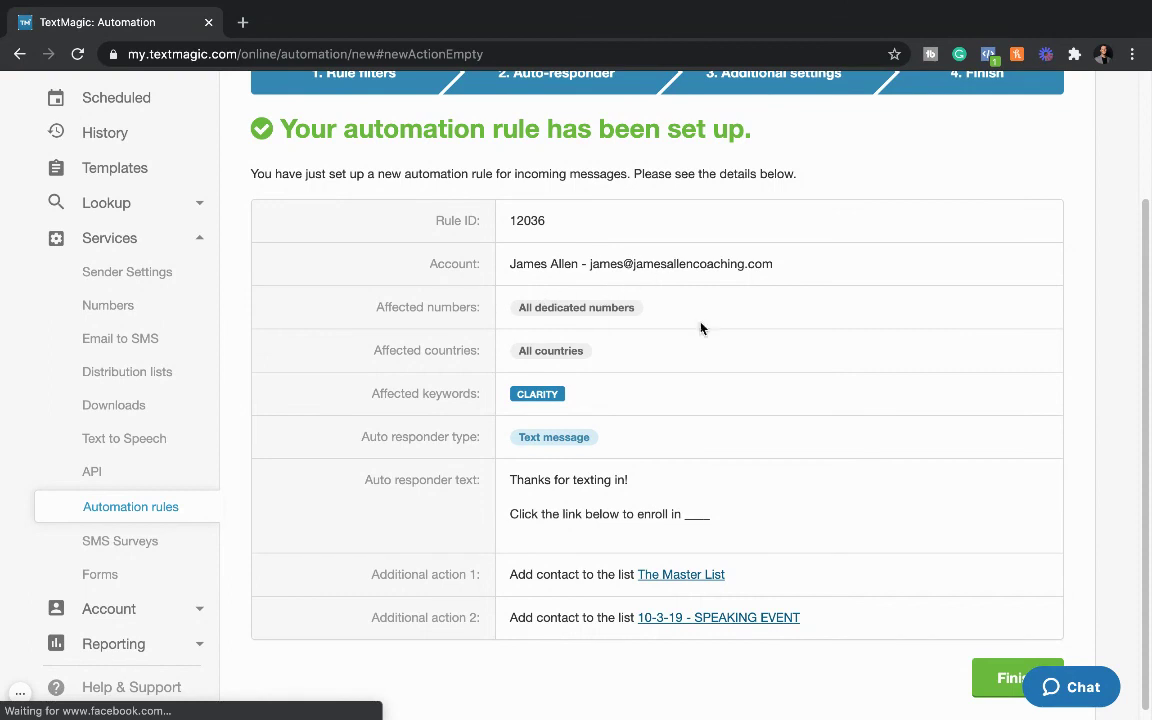
scroll(820, 337, down, 1)
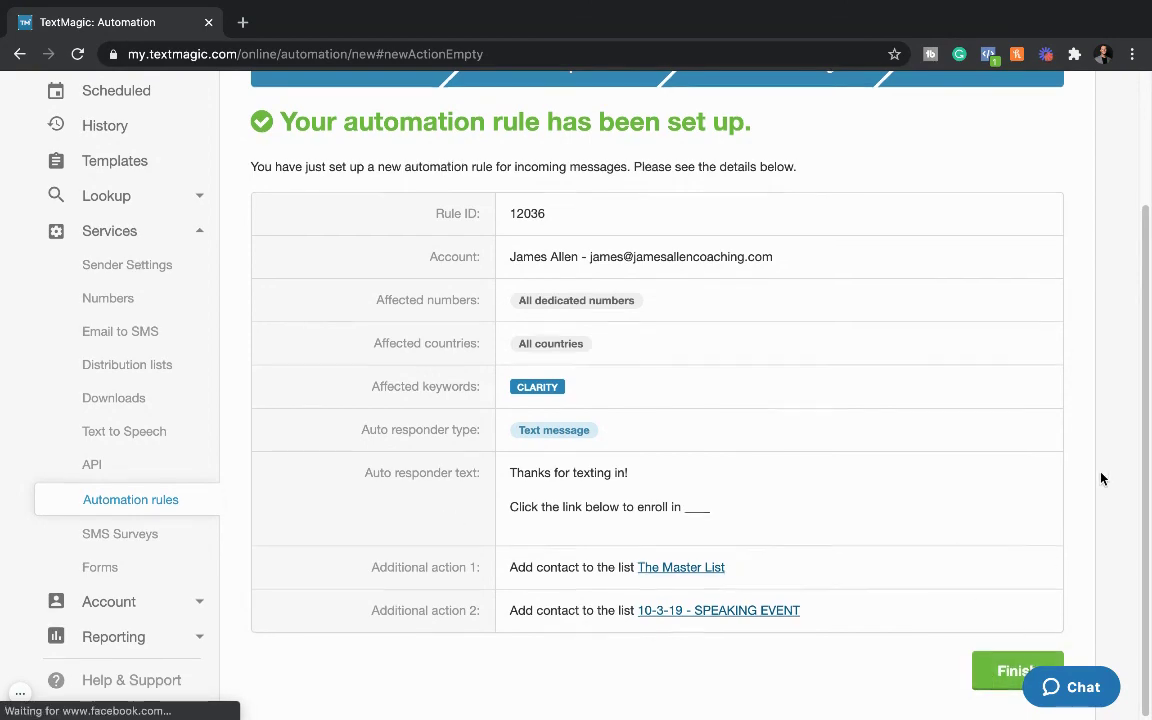
scroll(1060, 476, up, 3)
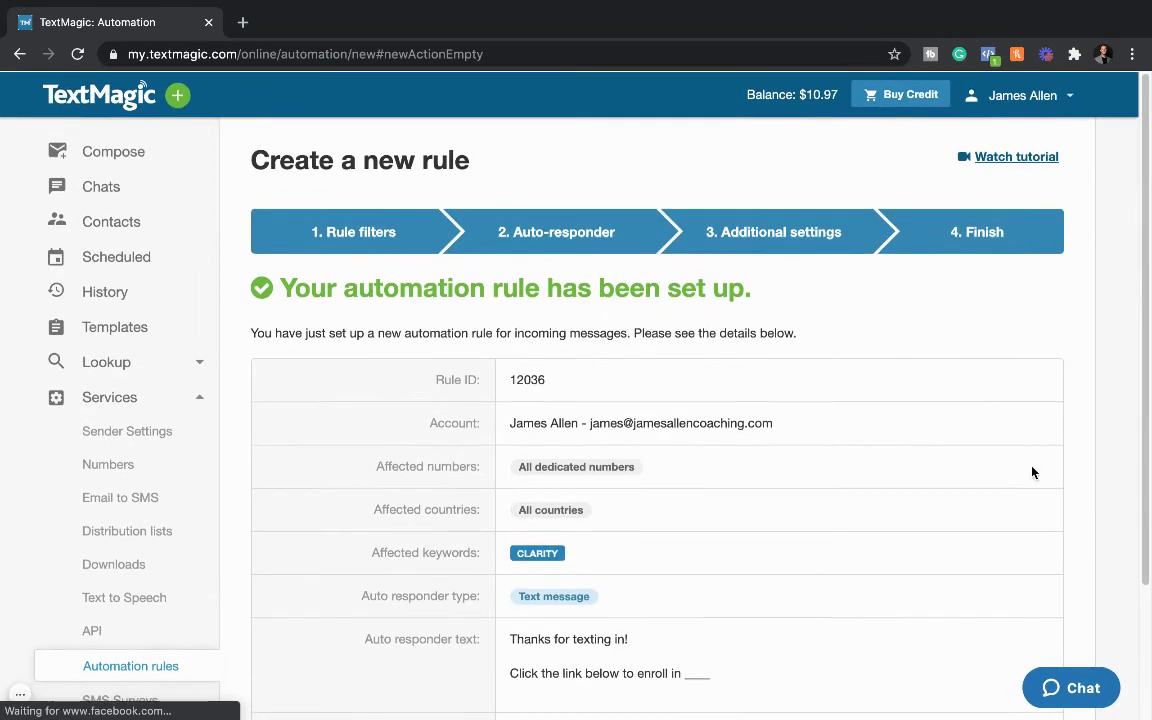
- Open a new text message draft addressed to the NOI (7/14-7/16 2020) list
click(105, 157)
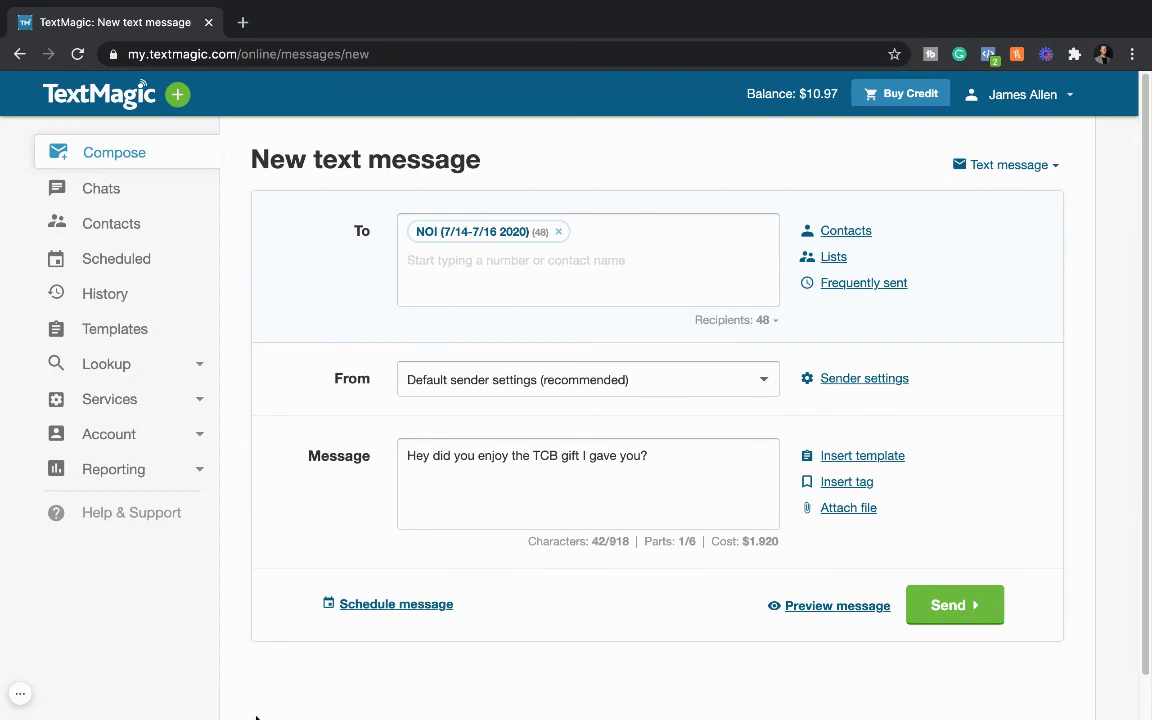
click(20, 694)
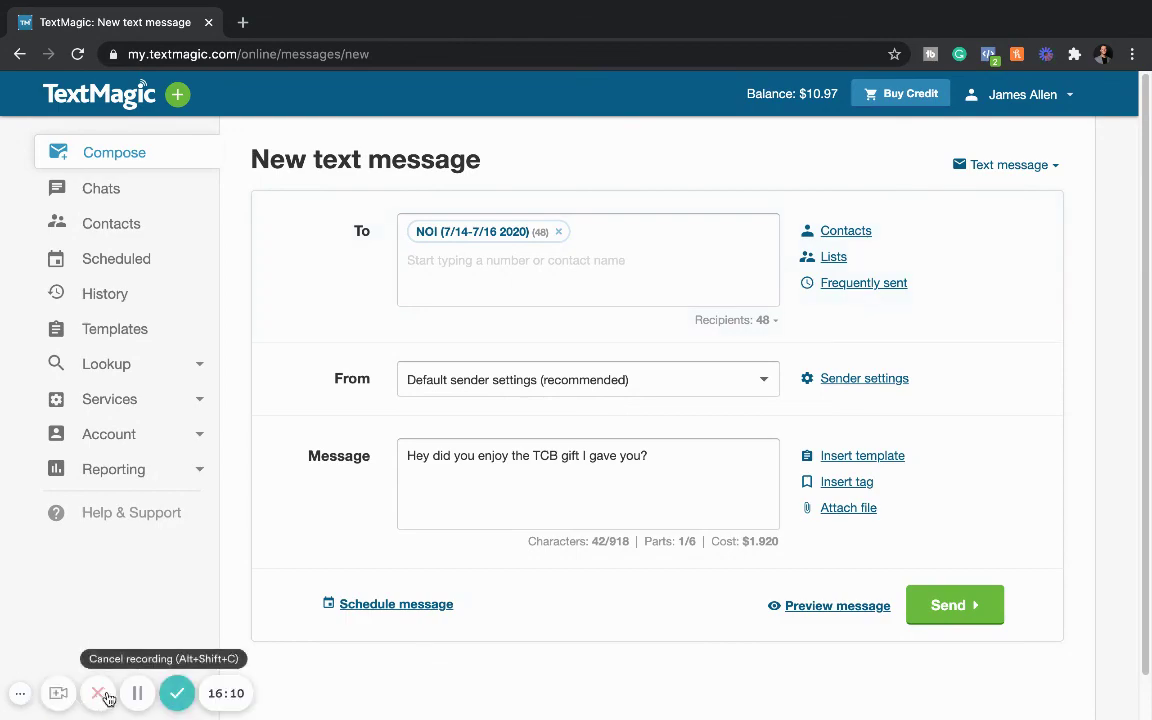